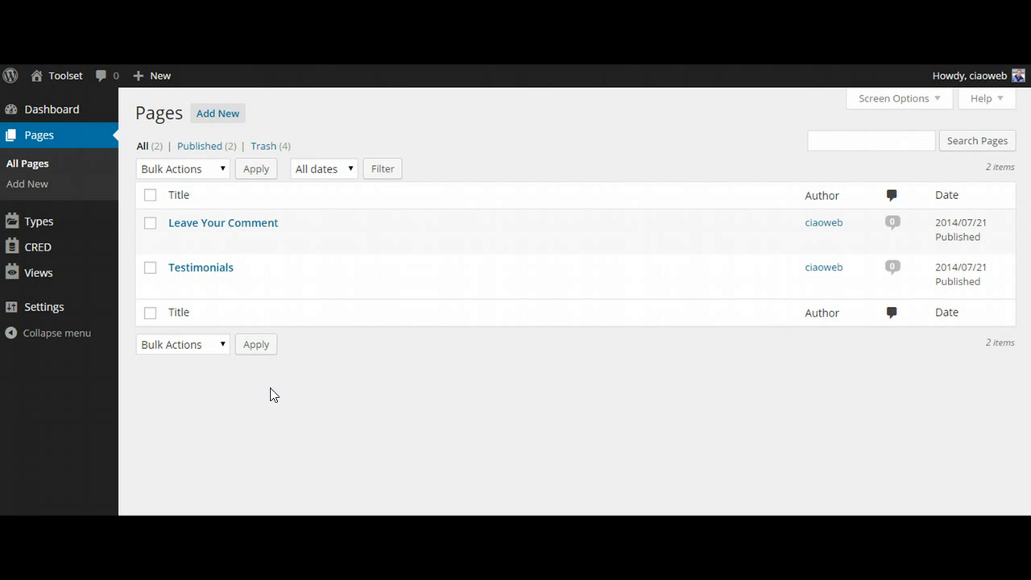
pyautogui.moveTo(246, 274)
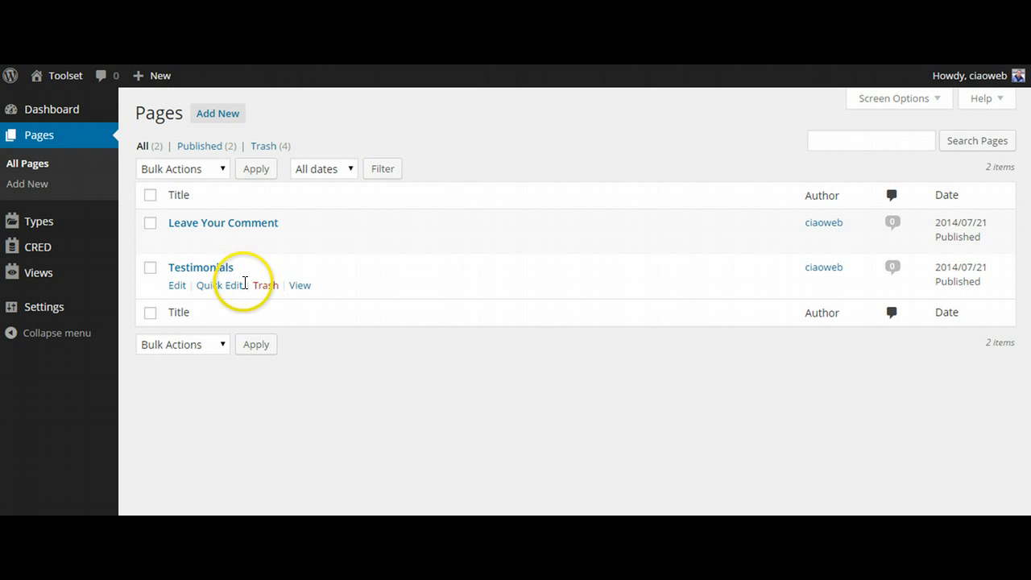
pyautogui.moveTo(58, 225)
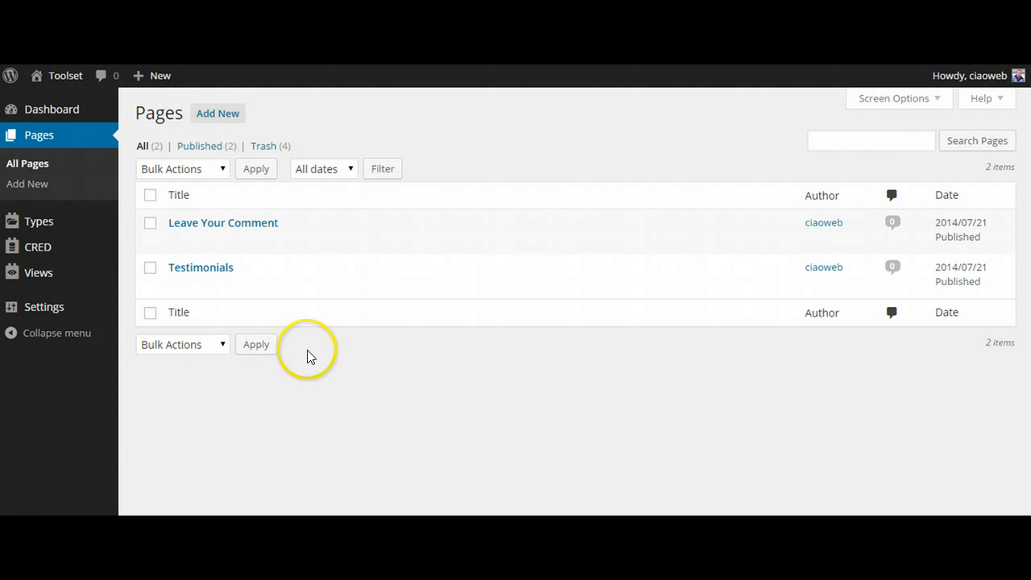
pyautogui.moveTo(46, 307)
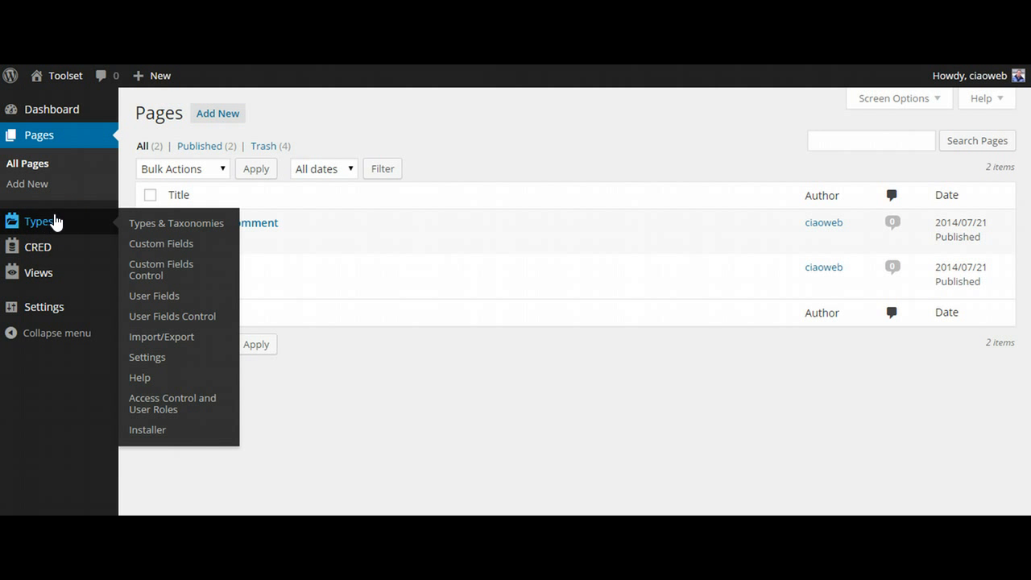
pyautogui.moveTo(40, 247)
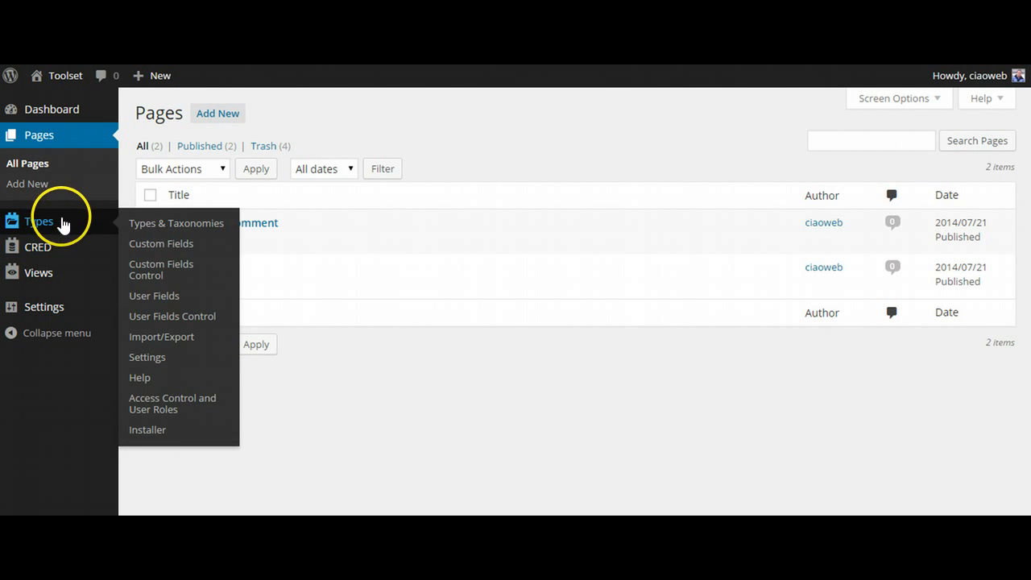
# Step: Open the Types & Taxonomies page and start adding a new custom post type
pyautogui.moveTo(47, 280)
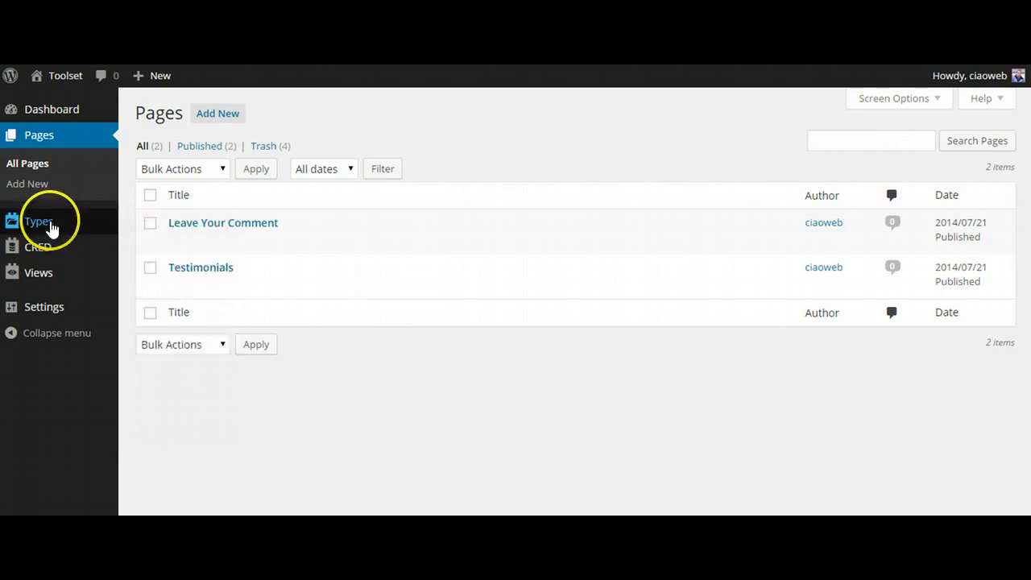
pyautogui.click(153, 228)
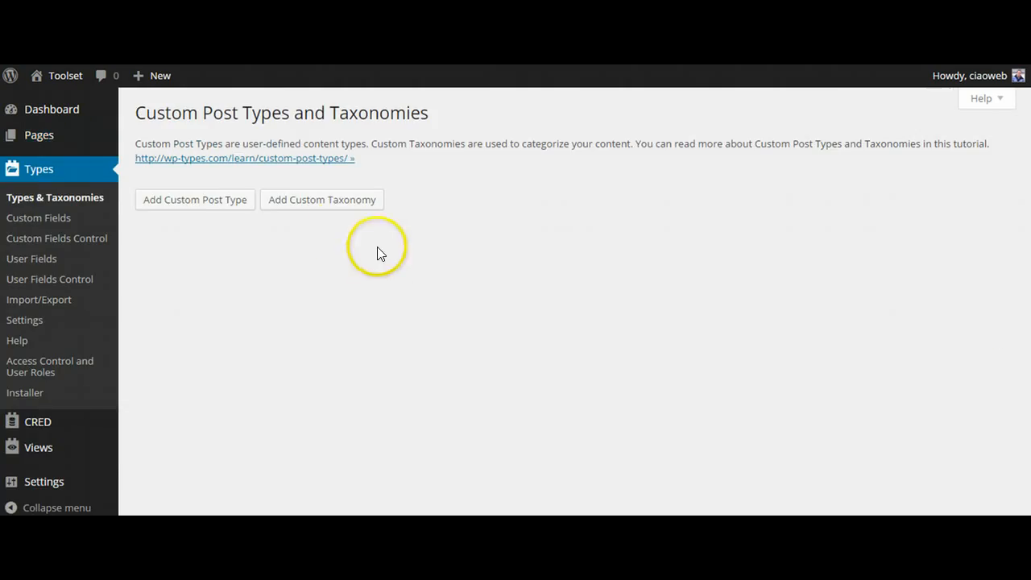
pyautogui.click(181, 203)
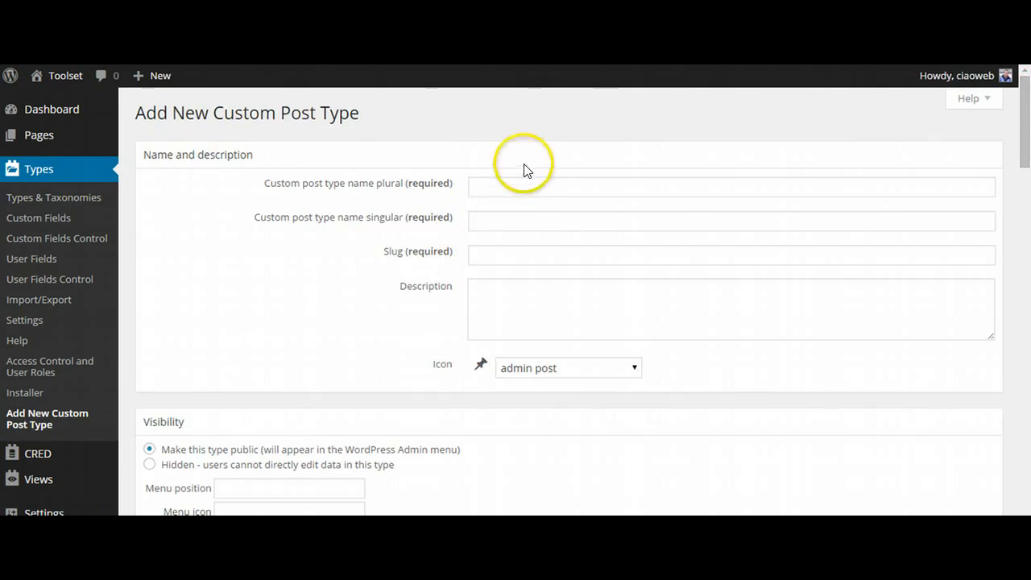
# Step: Enter "Customer Feedback" as the plural name of the new custom post type
pyautogui.click(515, 185)
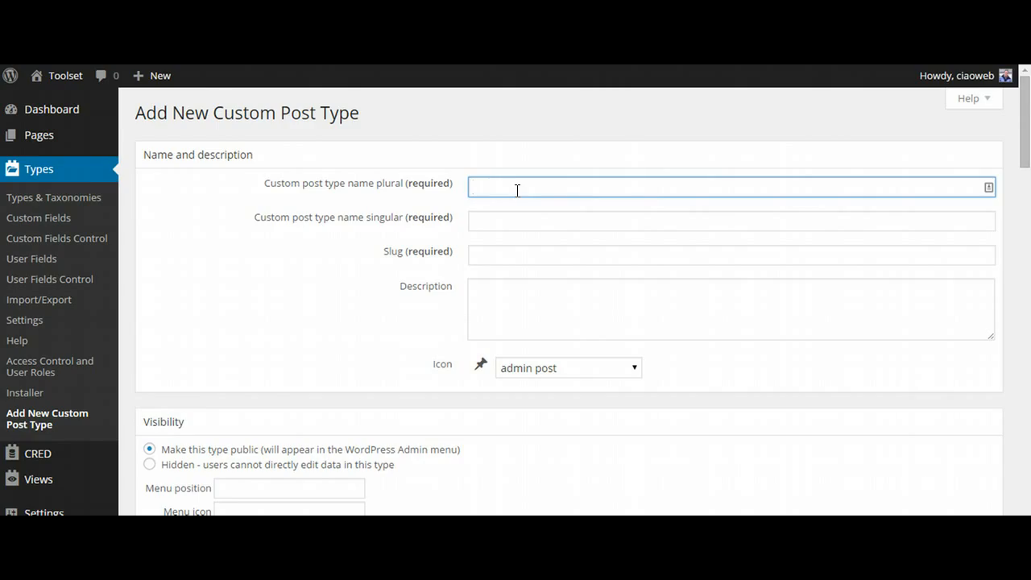
pyautogui.write('F')
pyautogui.press('BackSpace')
pyautogui.write('Customer Feedback')
# Step: Set the singular name of the custom post type to "Testimonial"
pyautogui.click(494, 219)
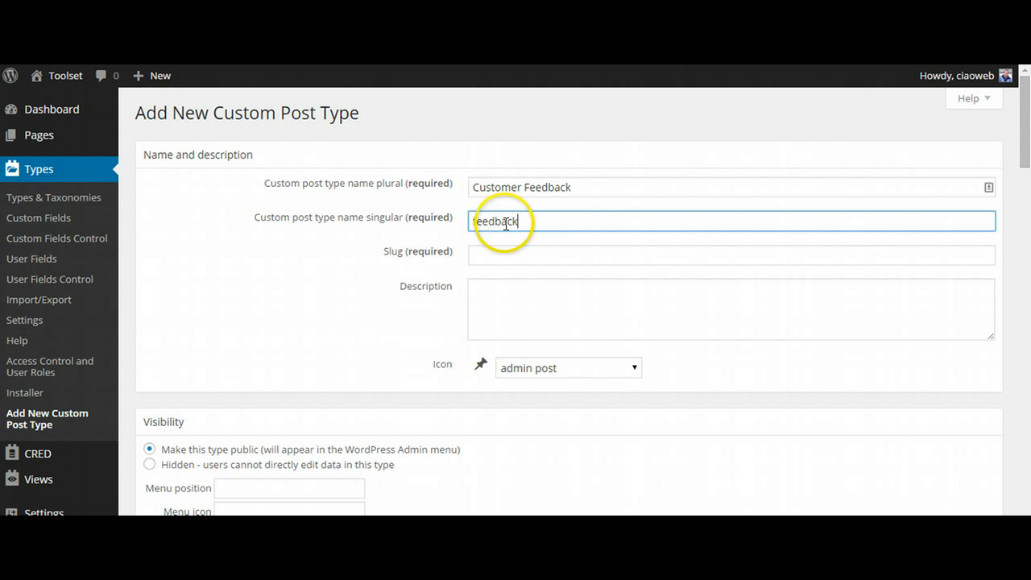
pyautogui.click(472, 221)
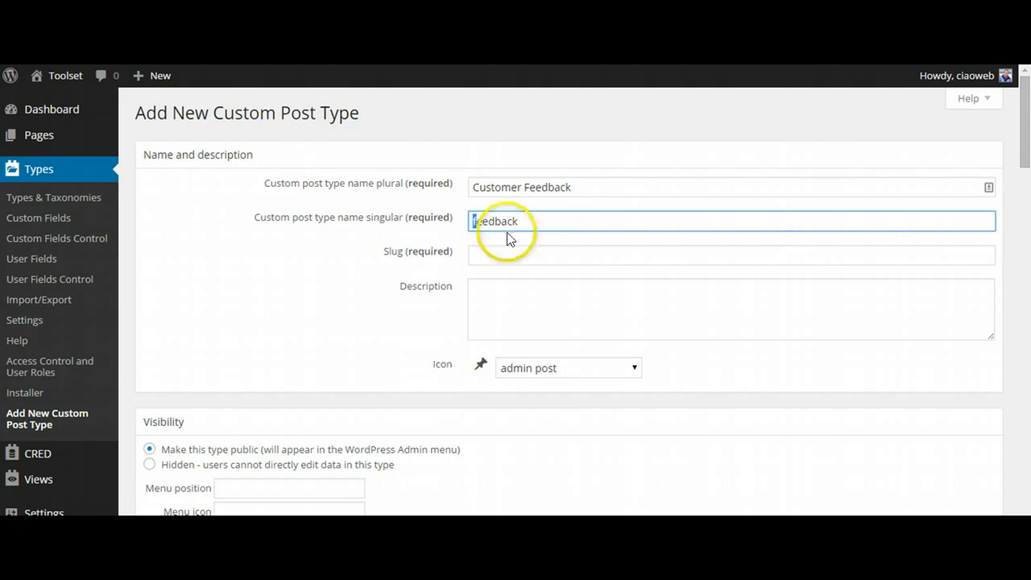
pyautogui.moveTo(543, 219); pyautogui.dragTo(459, 234)
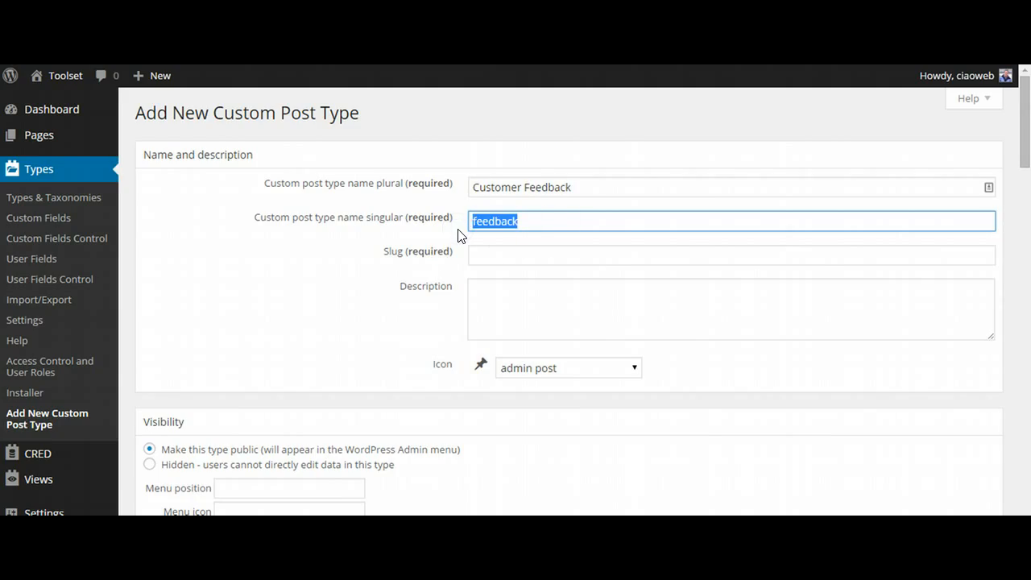
pyautogui.write('Testimonial')
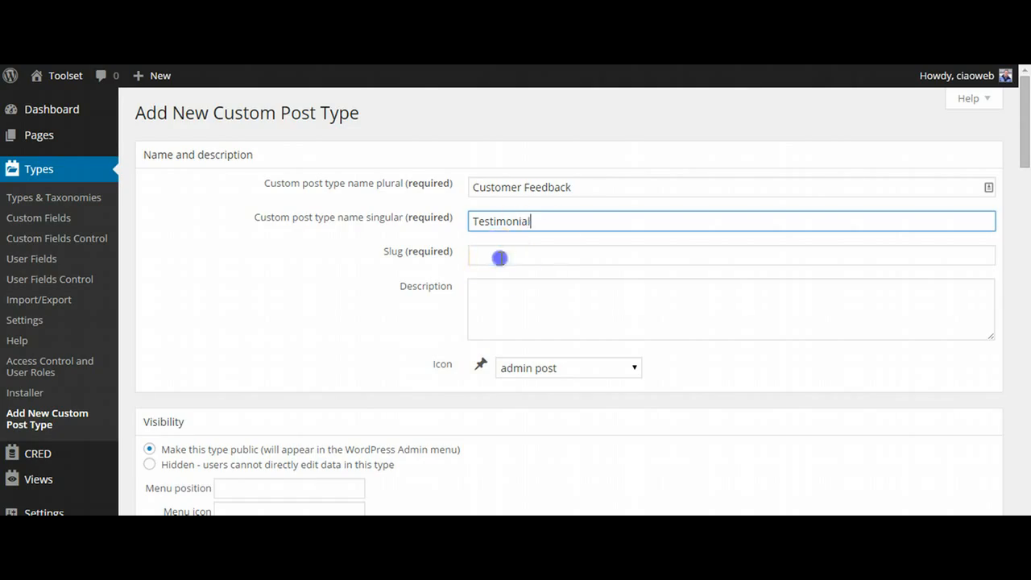
# Step: Replace the plural name of the custom post type with "Testimonials"
pyautogui.click(497, 259)
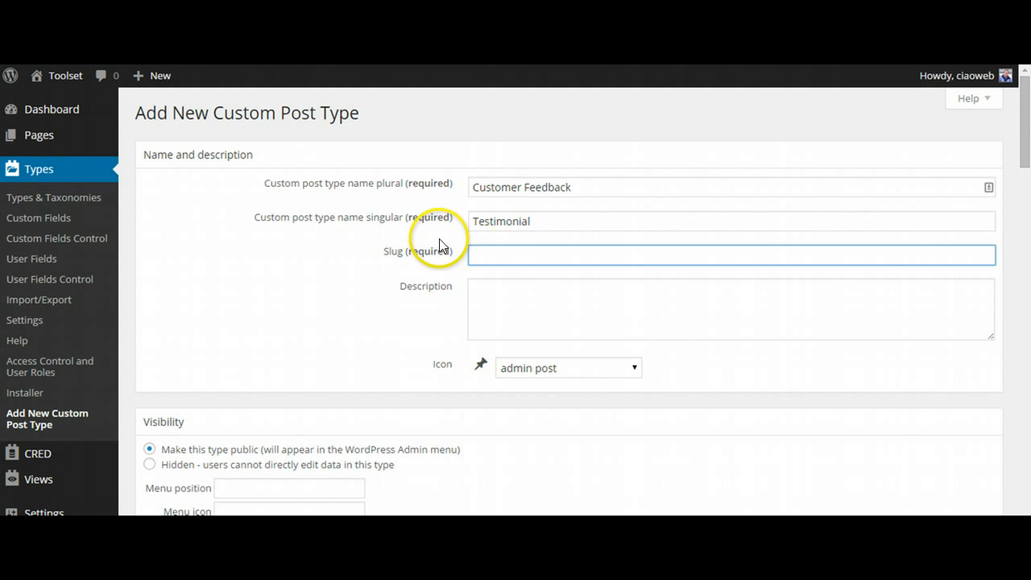
pyautogui.click(577, 187)
pyautogui.moveTo(577, 186); pyautogui.dragTo(508, 200)
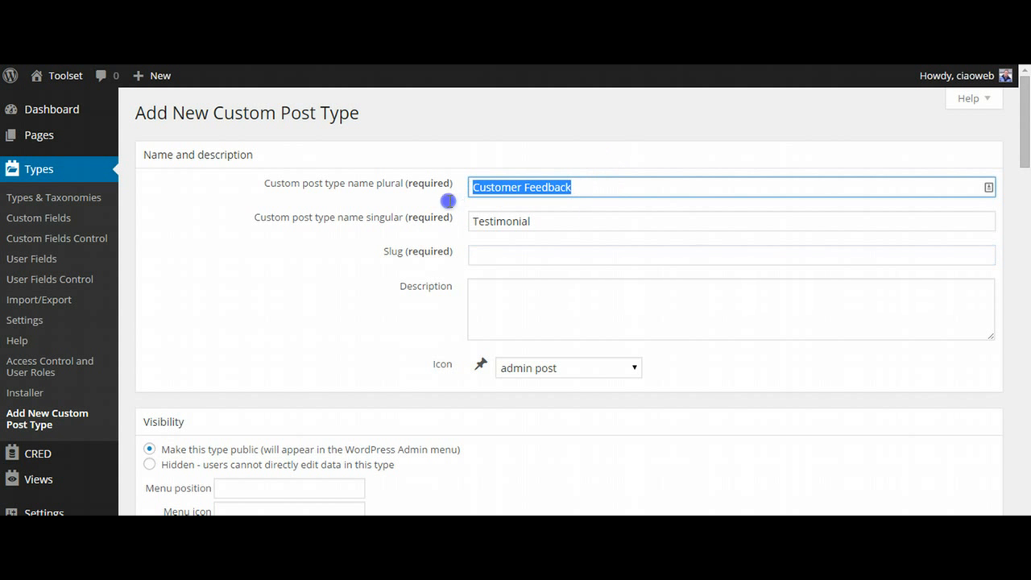
pyautogui.write('Testimonials')
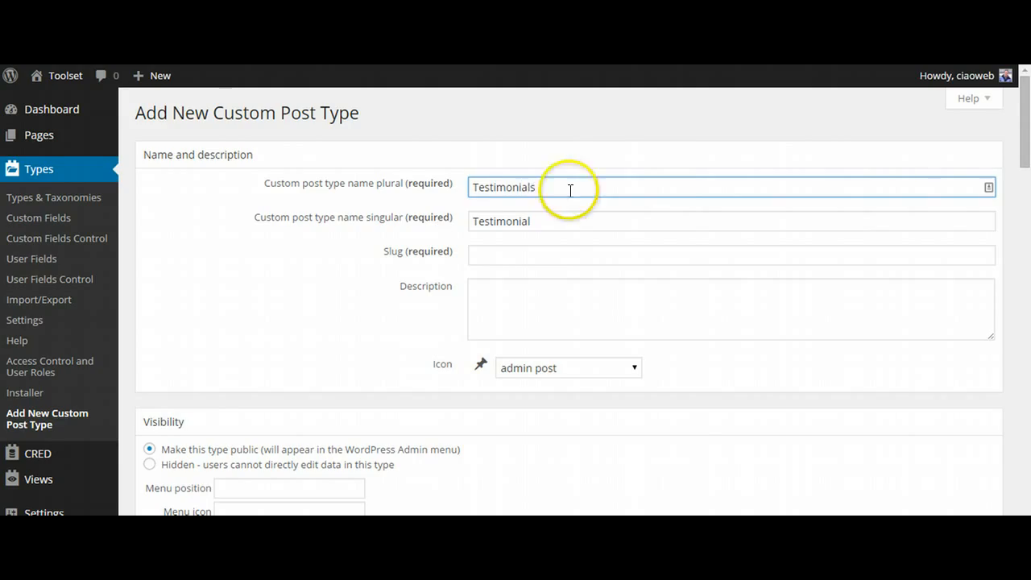
pyautogui.click(558, 220)
pyautogui.write('l')
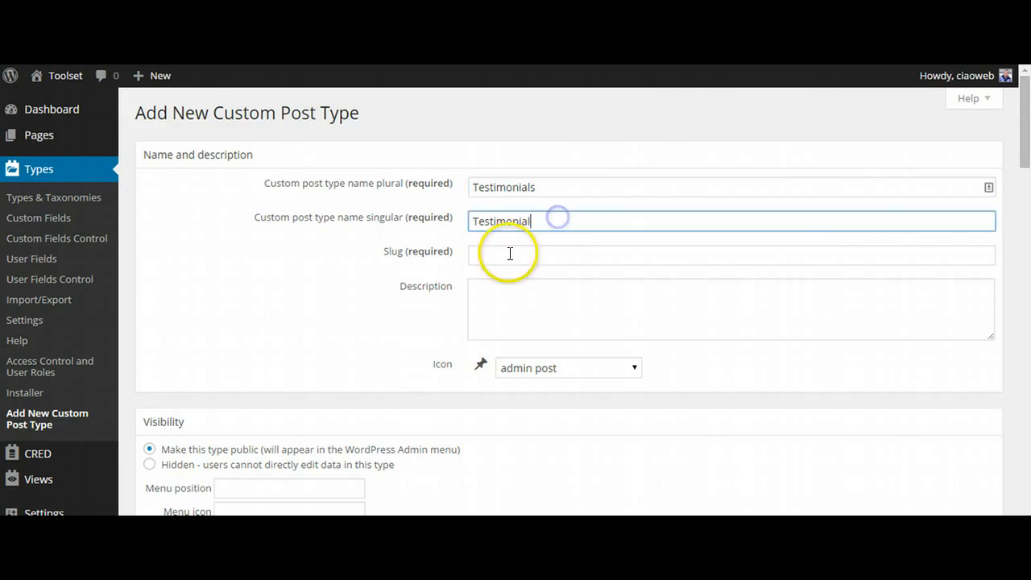
# Step: Set the slug of the custom post type to "feedback" and leave the description empty
pyautogui.click(494, 255)
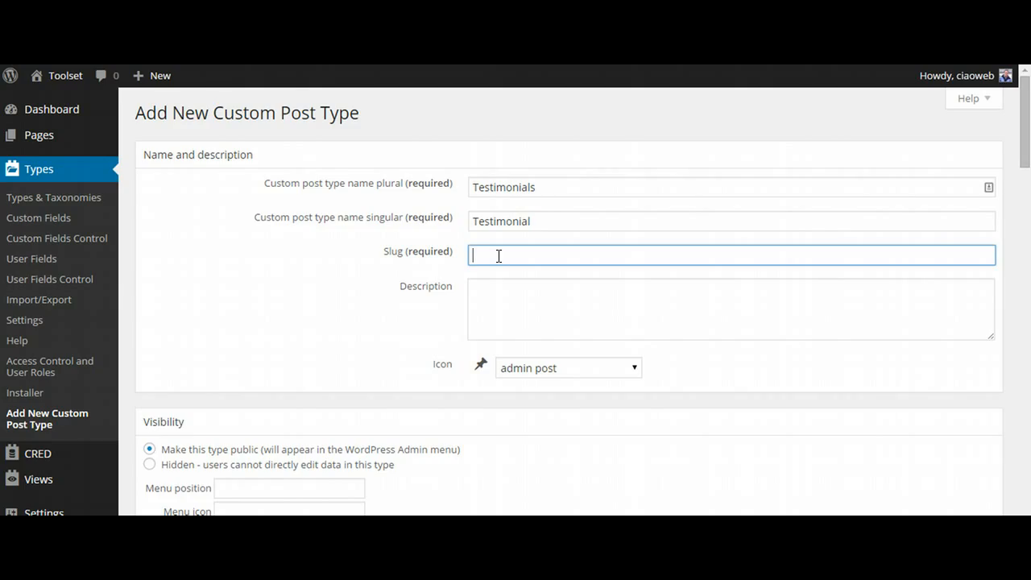
pyautogui.write('feedback')
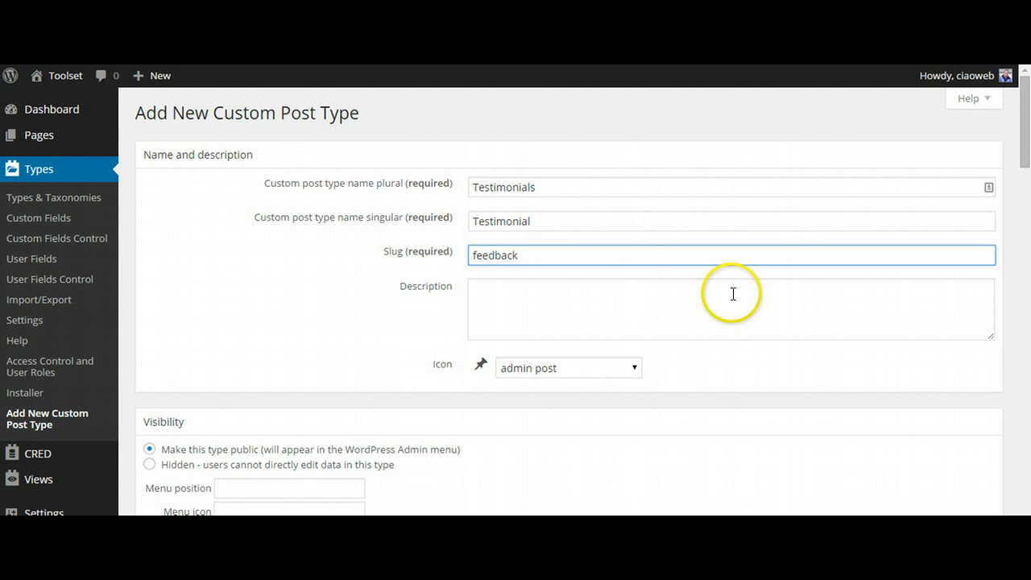
pyautogui.click(539, 322)
# Step: Review the post type's visibility, taxonomies, labels, display sections, options and post relationship settings
pyautogui.scroll(-2, 334, 361)
pyautogui.scroll(-3, 334, 362)
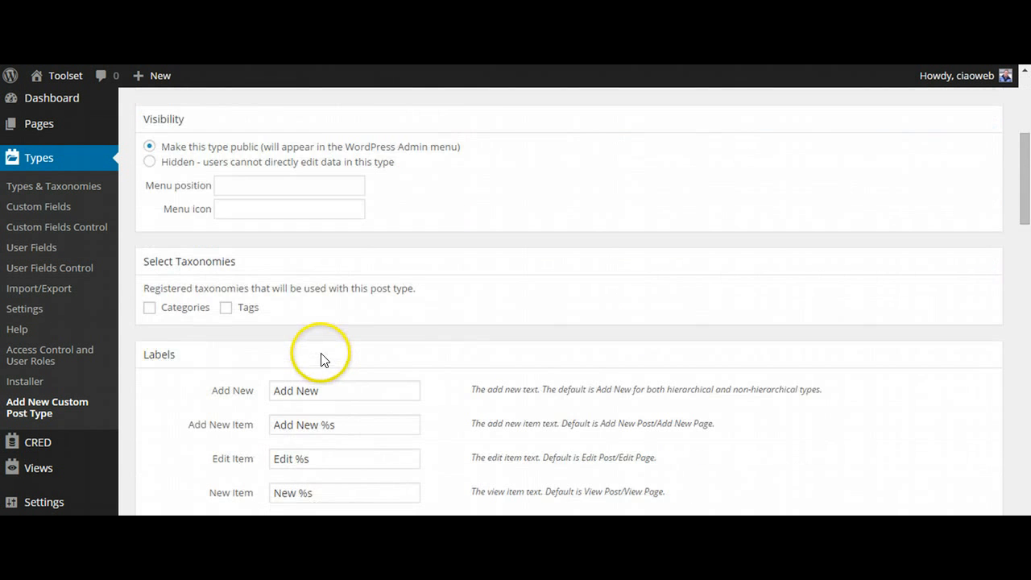
pyautogui.scroll(-4, 320, 352)
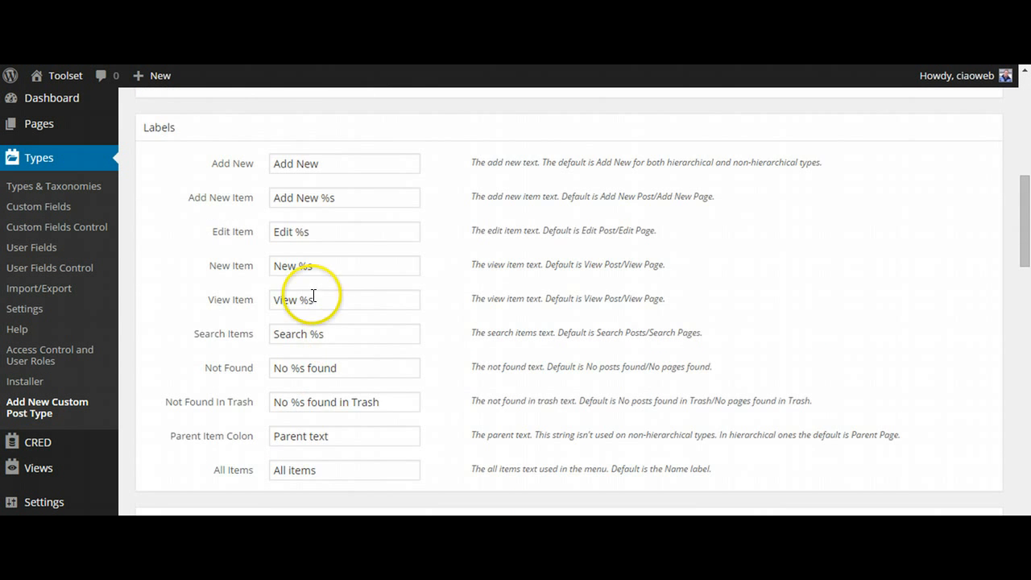
pyautogui.scroll(-2, 283, 333)
pyautogui.scroll(-6, 286, 332)
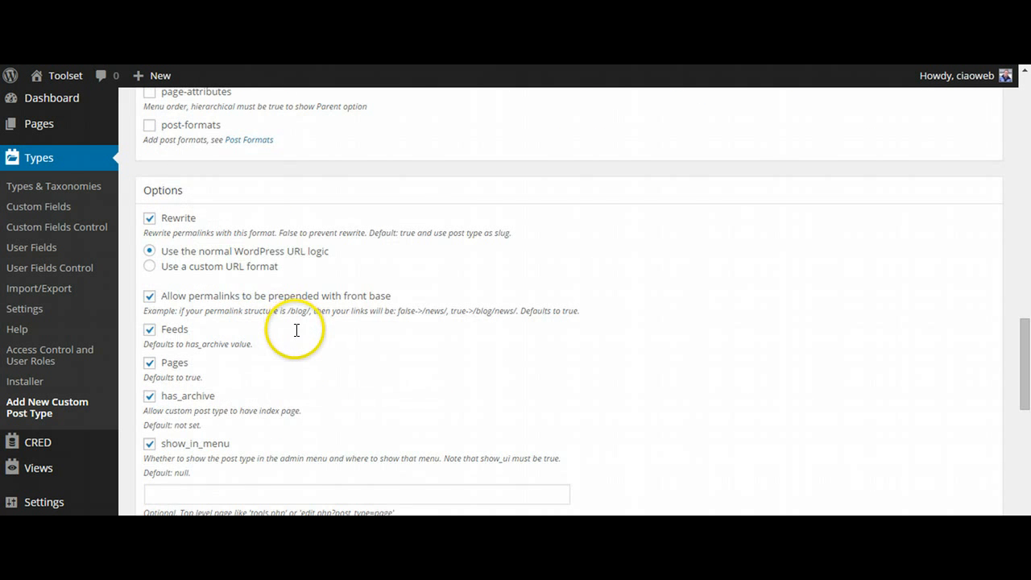
pyautogui.scroll(-8, 295, 332)
pyautogui.scroll(-2, 295, 340)
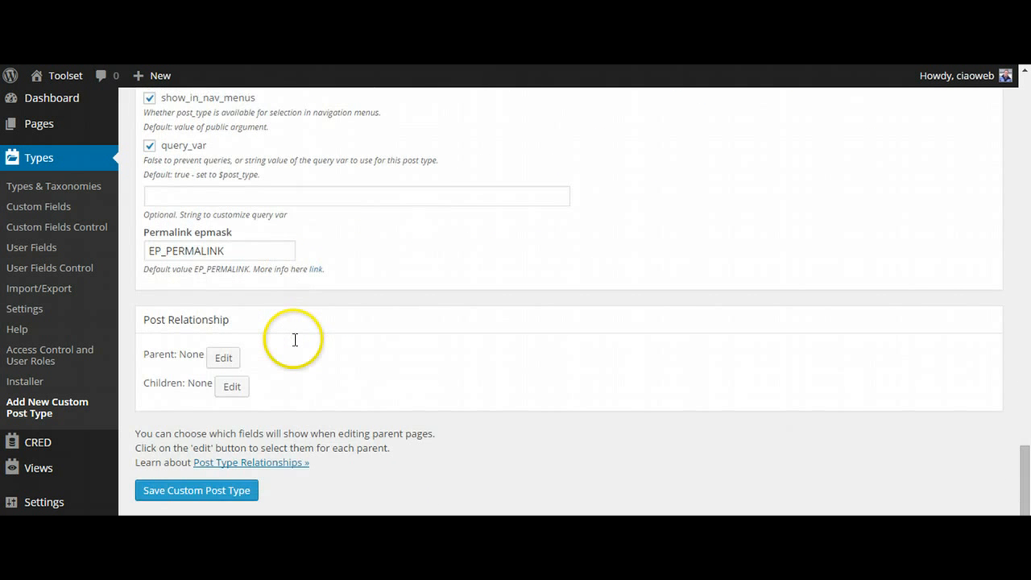
pyautogui.scroll(9, 295, 340)
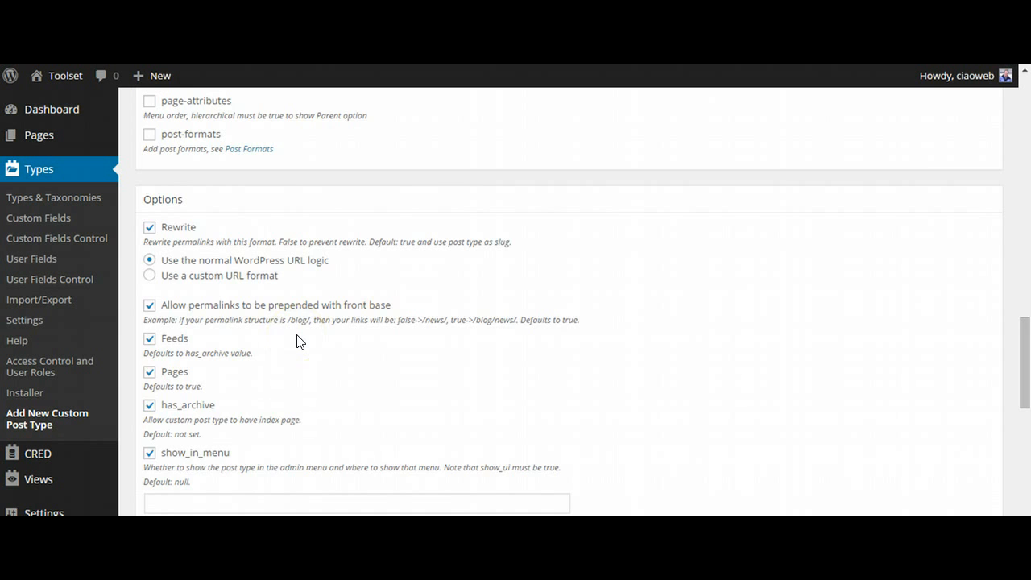
pyautogui.scroll(7, 295, 341)
pyautogui.scroll(-3, 194, 357)
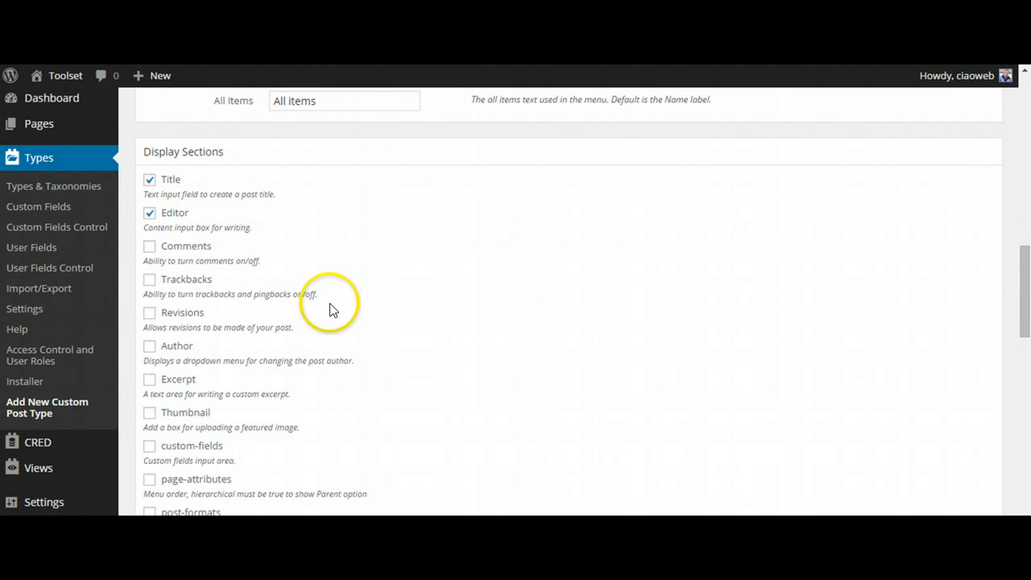
pyautogui.scroll(-8, 330, 310)
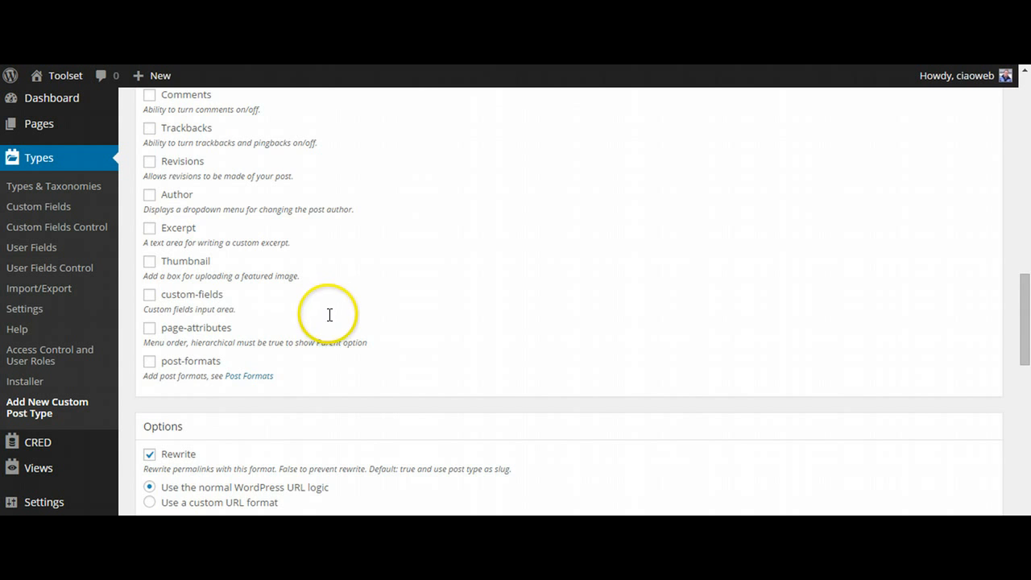
pyautogui.scroll(-6, 360, 322)
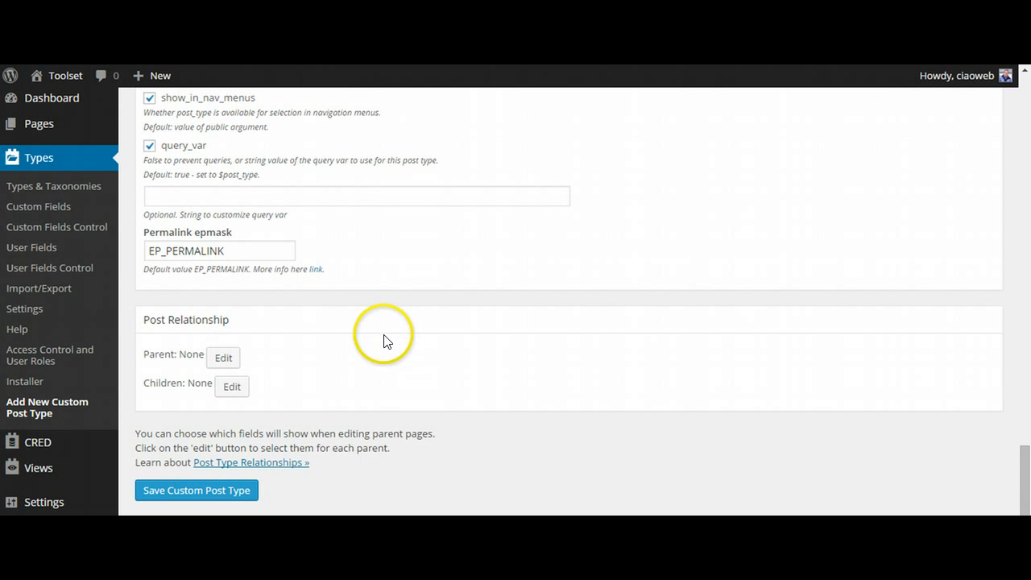
pyautogui.scroll(2, 384, 338)
pyautogui.scroll(-2, 384, 334)
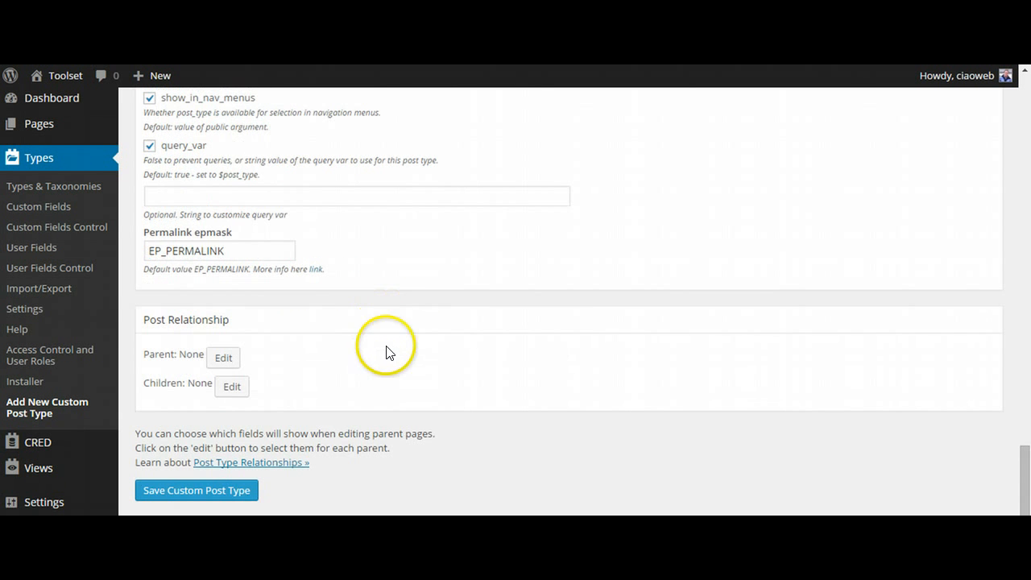
# Step: Save the Testimonials custom post type with the remaining settings at their defaults
pyautogui.click(190, 492)
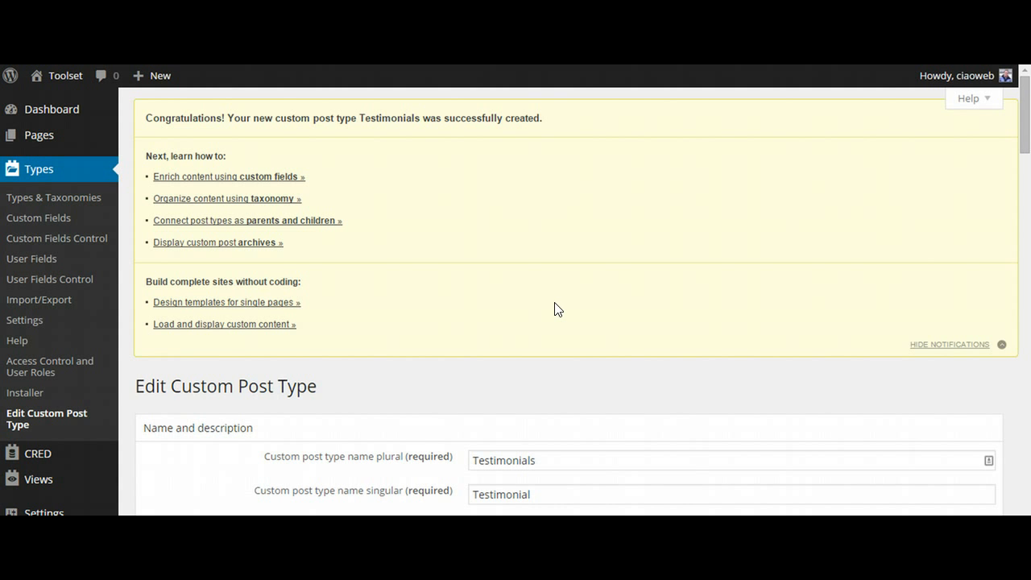
pyautogui.scroll(-1, 391, 359)
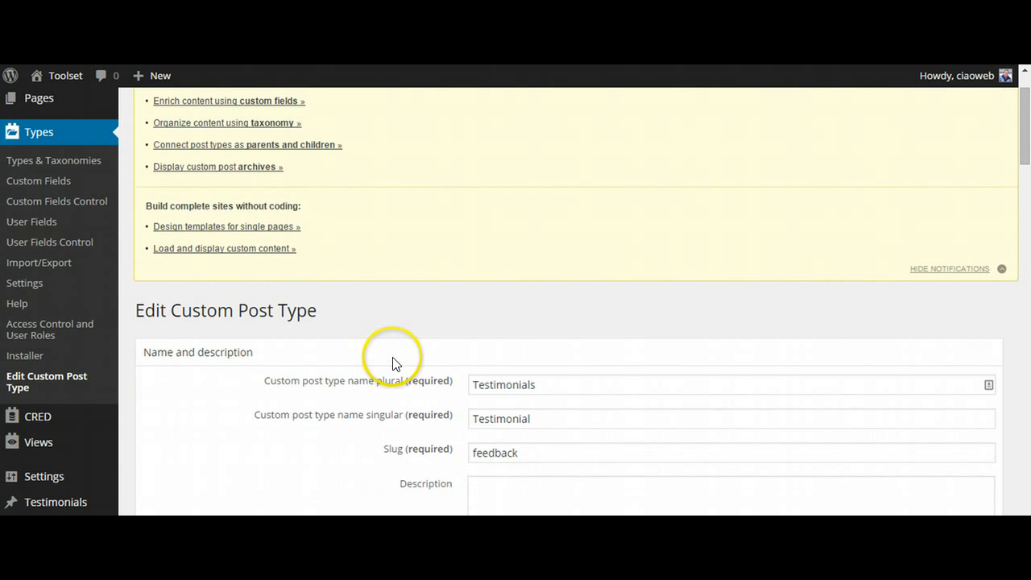
pyautogui.scroll(1, 216, 153)
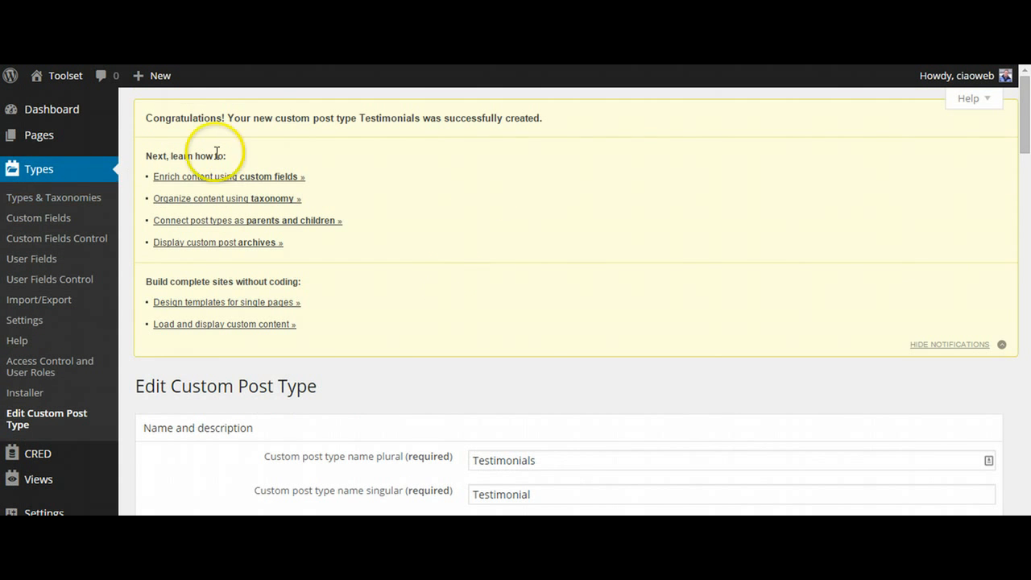
# Step: Add a new custom fields group and title it "Testimonial Details"
pyautogui.click(32, 224)
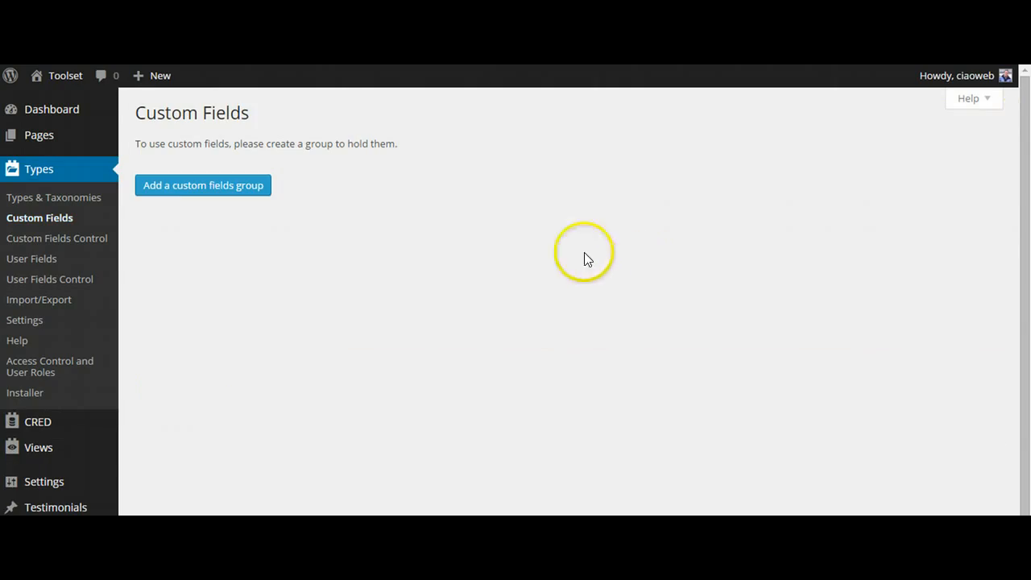
pyautogui.click(206, 192)
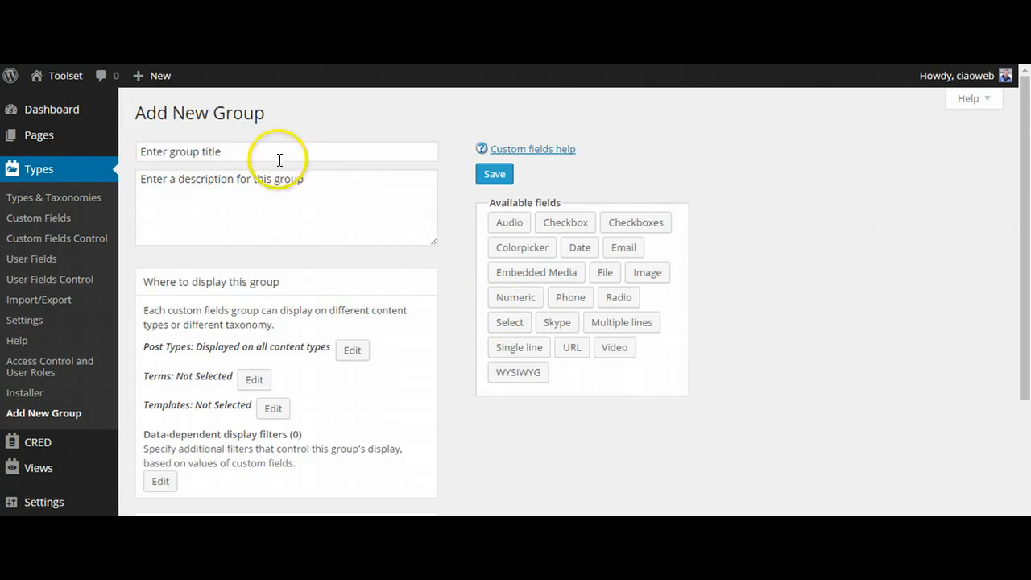
pyautogui.click(275, 153)
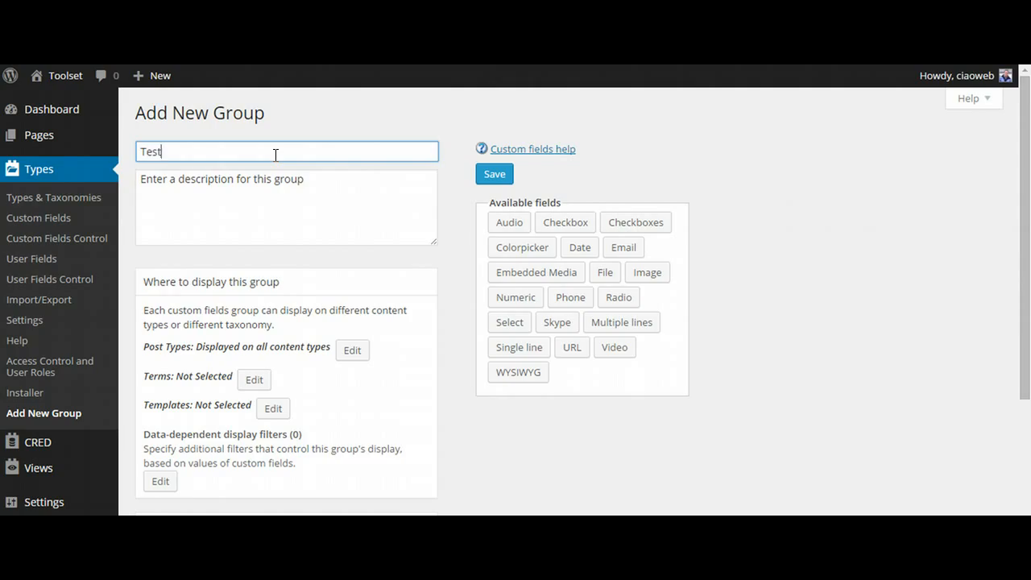
pyautogui.write('Testimonial Details')
pyautogui.click(320, 201)
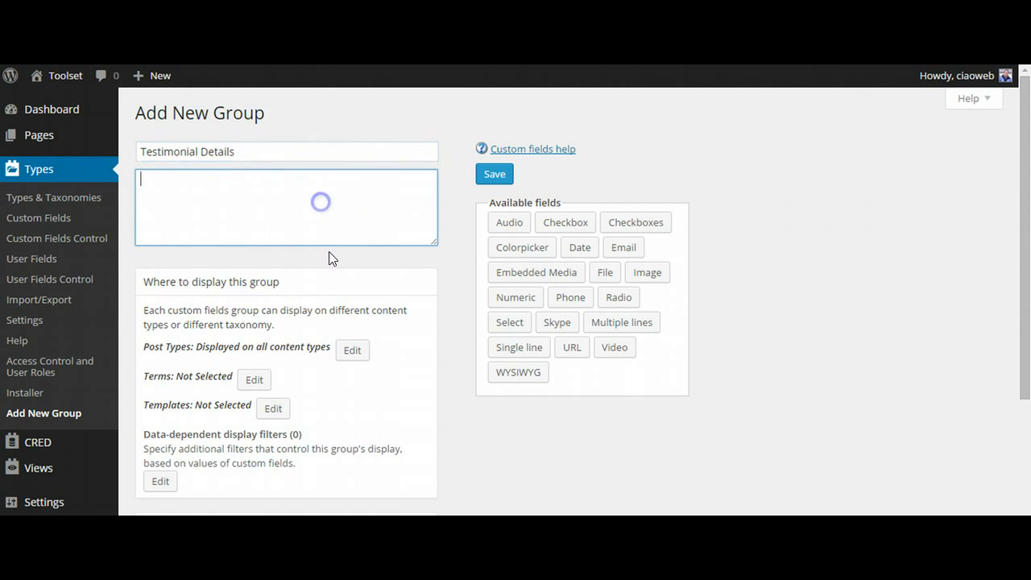
pyautogui.scroll(-1, 329, 258)
pyautogui.scroll(-2, 269, 342)
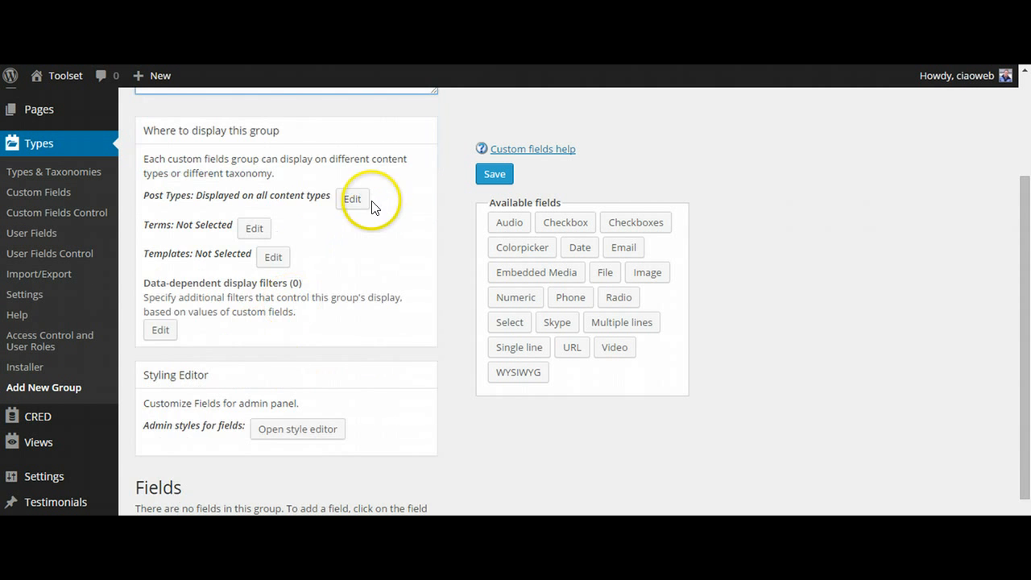
# Step: Limit the custom fields group's display to the Testimonials post type
pyautogui.click(352, 200)
pyautogui.scroll(3, 314, 298)
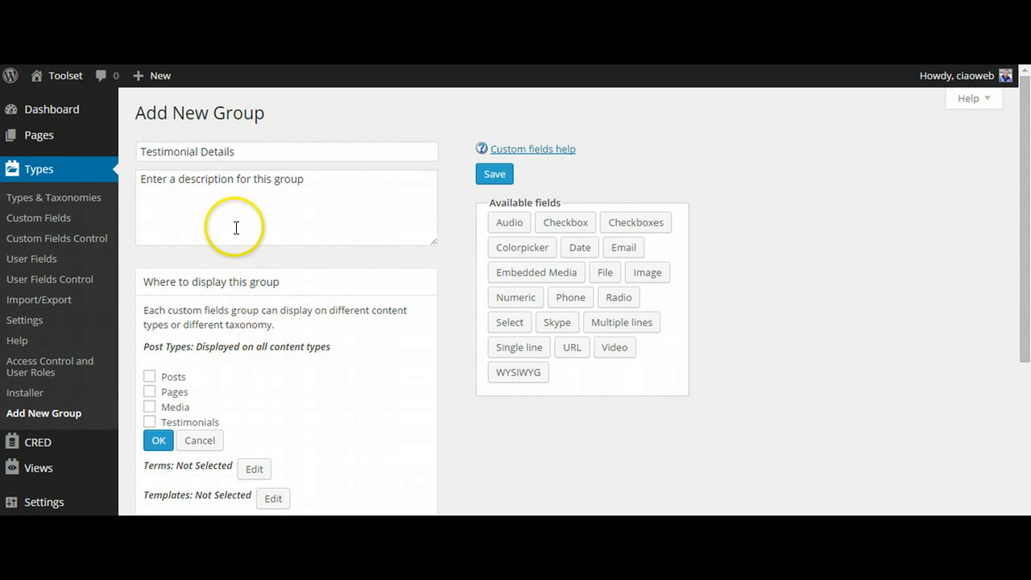
pyautogui.scroll(-1, 260, 331)
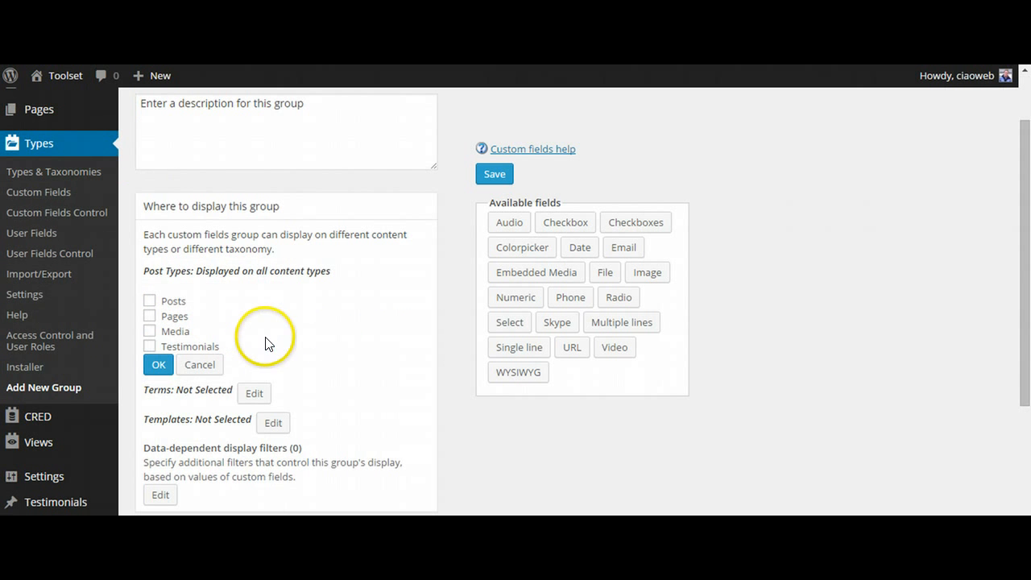
pyautogui.click(150, 346)
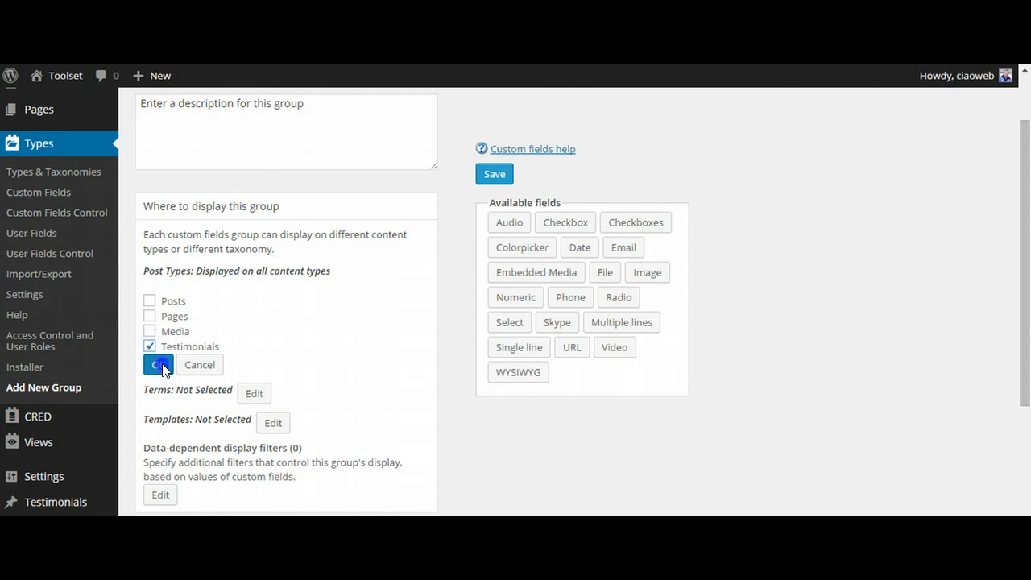
pyautogui.click(158, 364)
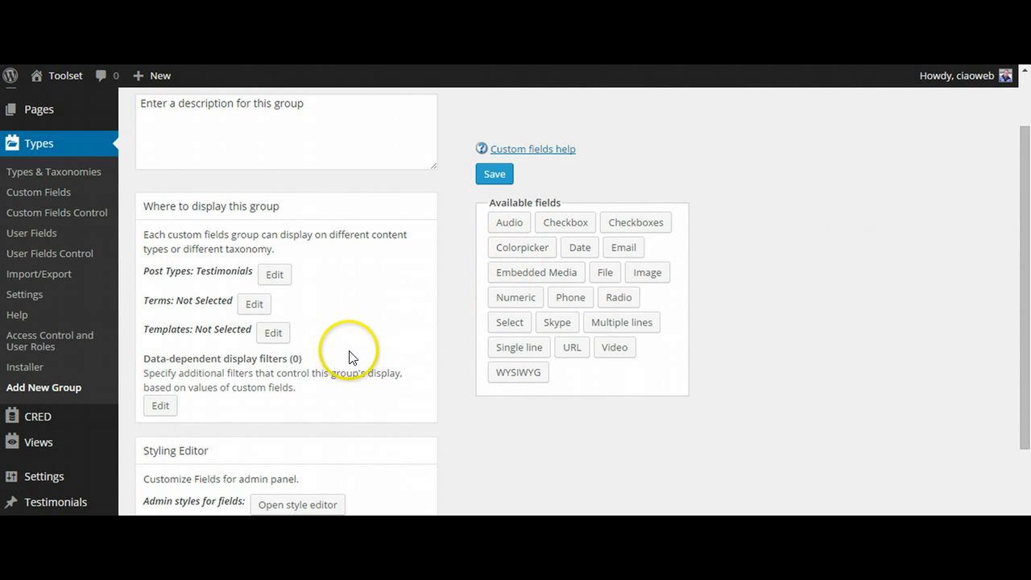
# Step: Add a single line field named "Company" with the slug "company" and an empty description
pyautogui.scroll(-1, 387, 347)
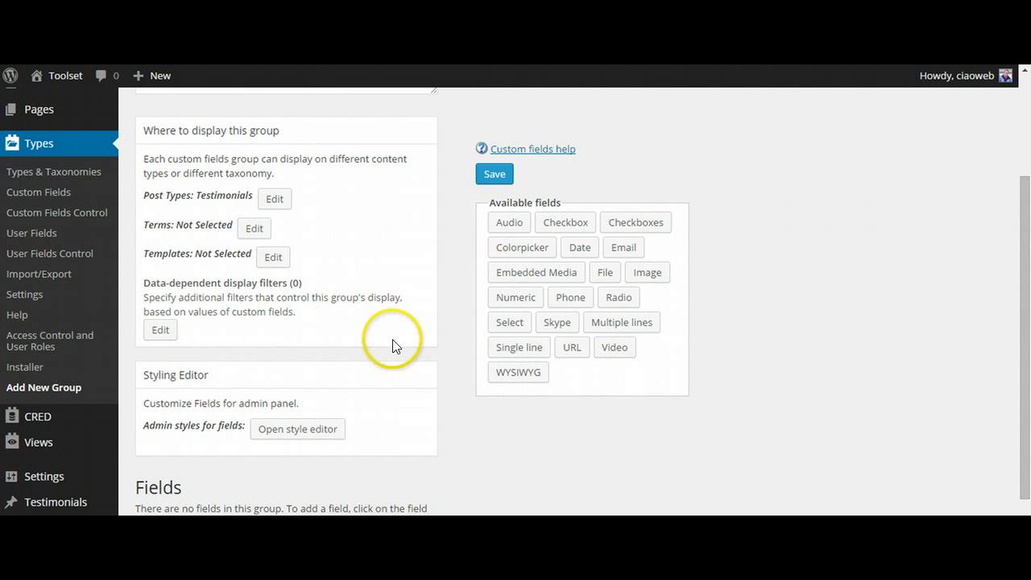
pyautogui.scroll(-1, 354, 387)
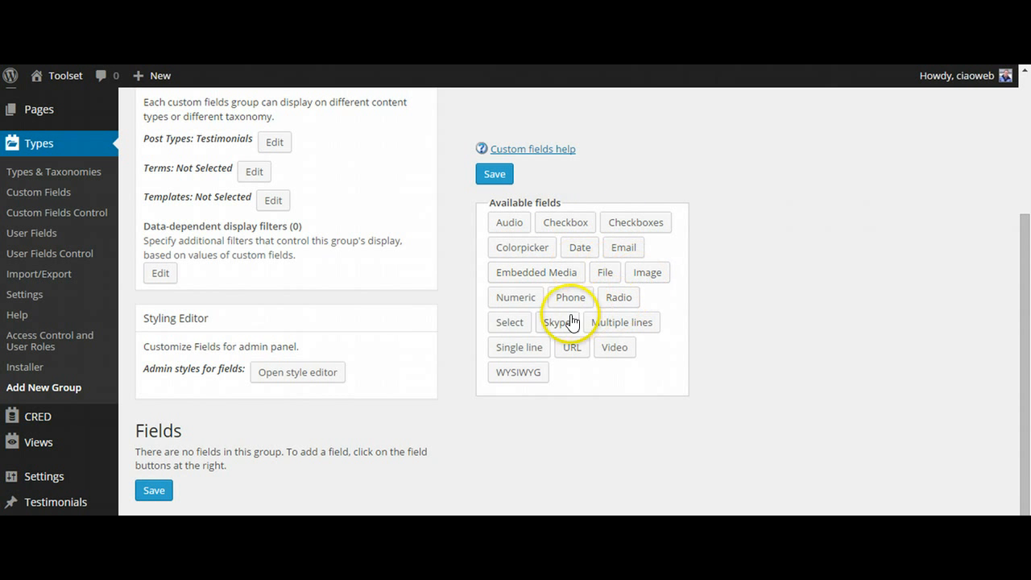
pyautogui.click(520, 348)
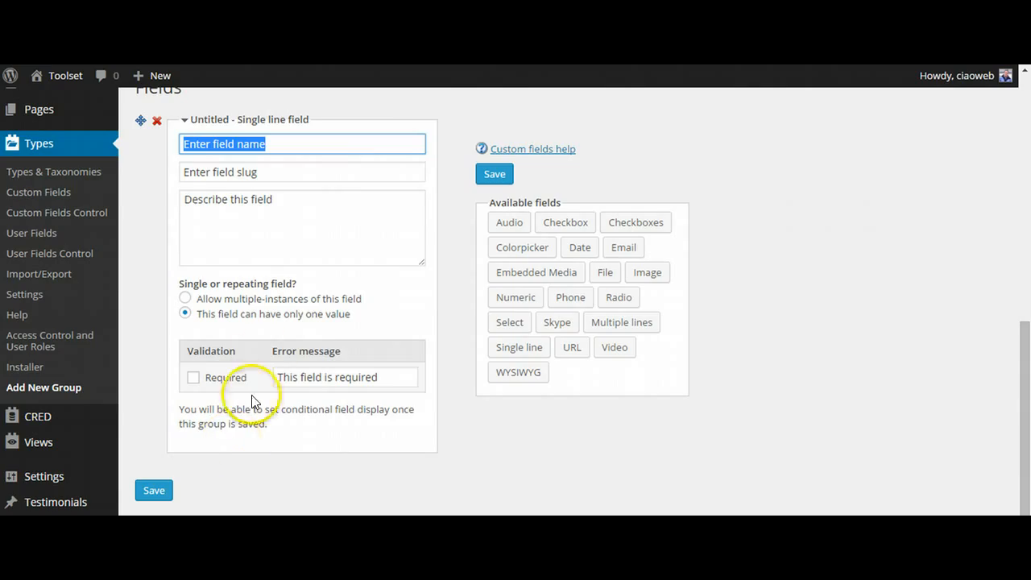
pyautogui.write('Company')
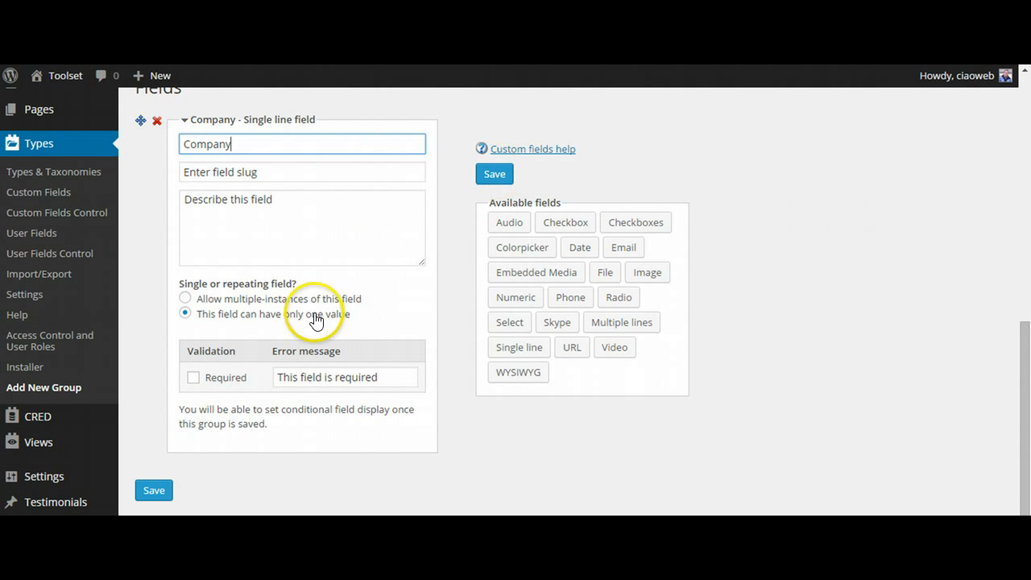
pyautogui.click(289, 255)
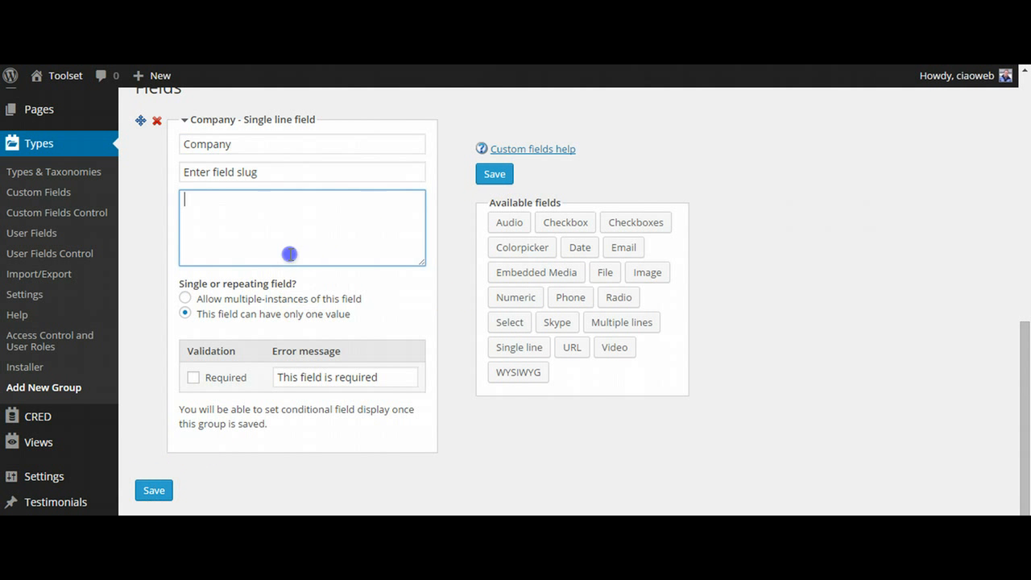
pyautogui.click(301, 169)
pyautogui.click(274, 239)
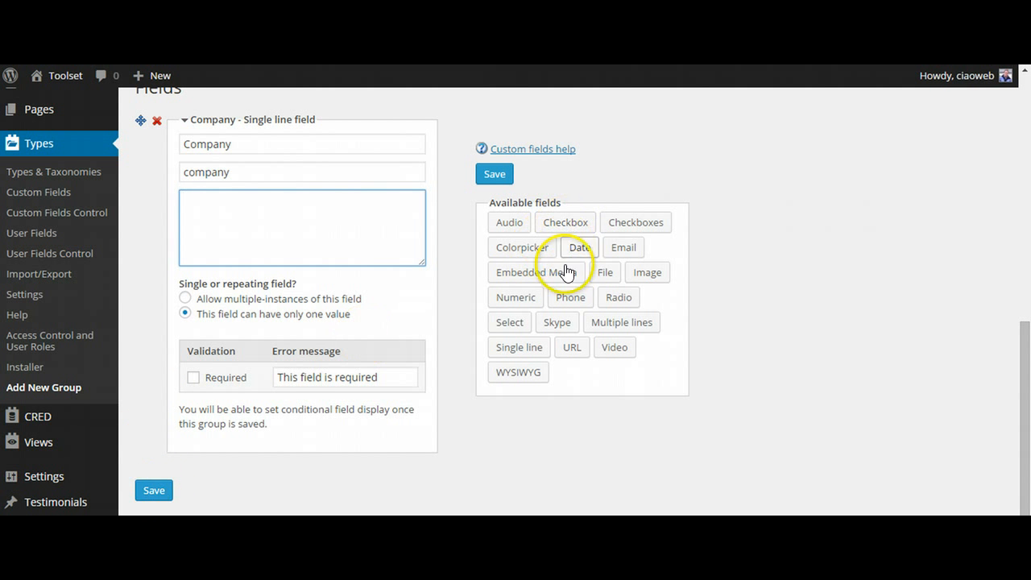
pyautogui.click(521, 349)
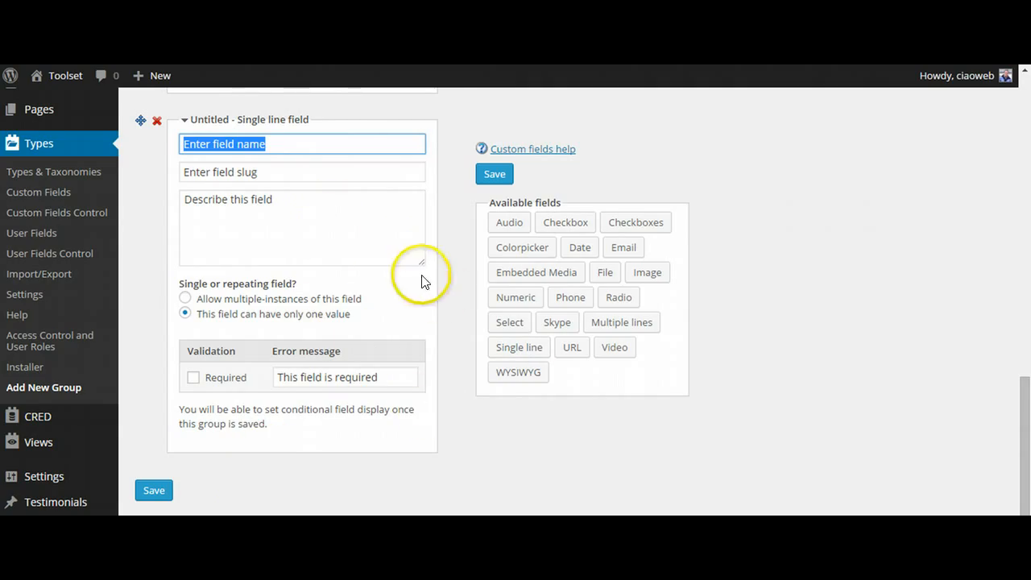
pyautogui.click(156, 121)
pyautogui.click(542, 125)
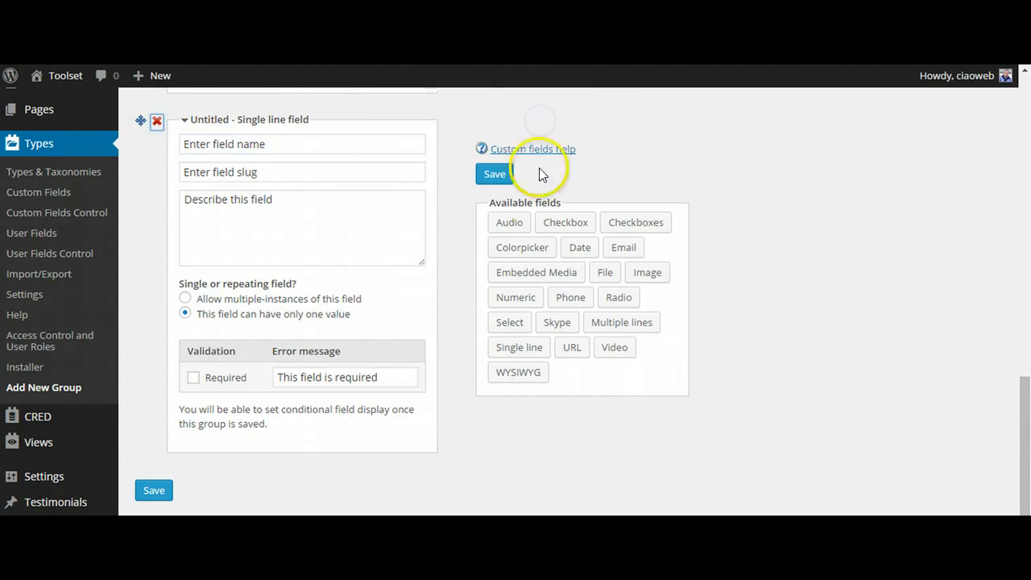
# Step: Add a URL field named "Website" to the group and make it required
pyautogui.click(573, 353)
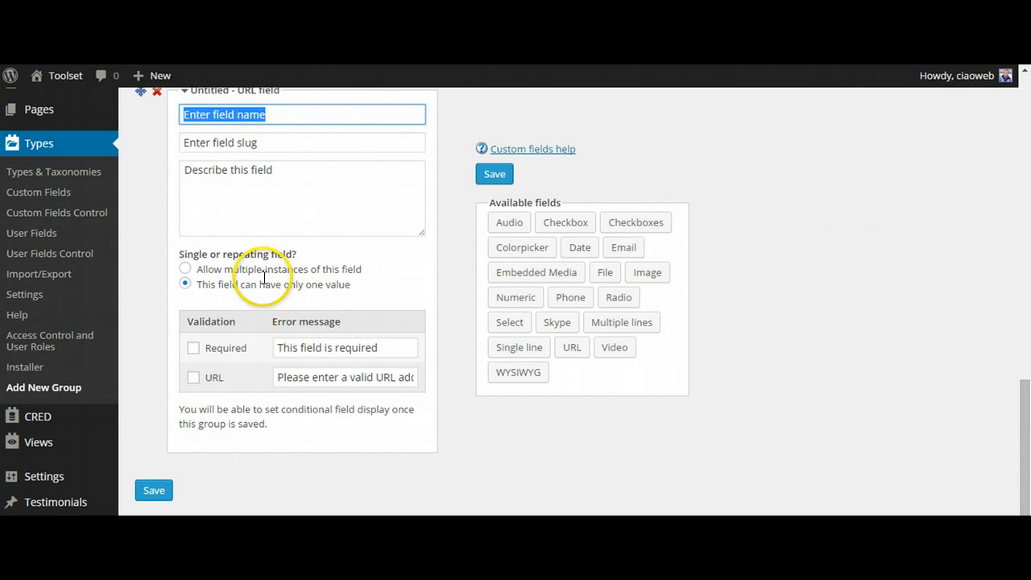
pyautogui.scroll(1, 265, 290)
pyautogui.click(281, 184)
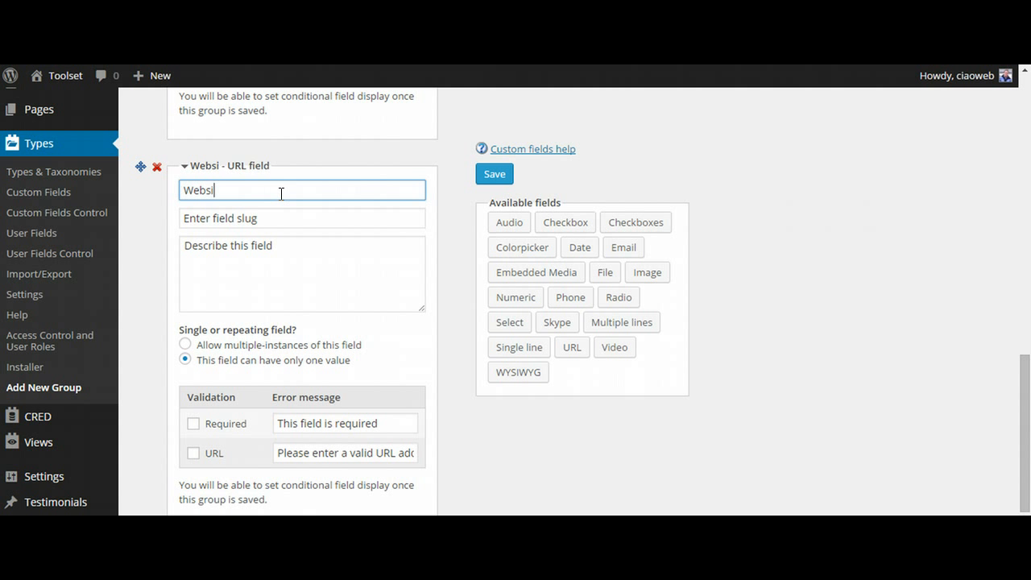
pyautogui.scroll(-1, 405, 202)
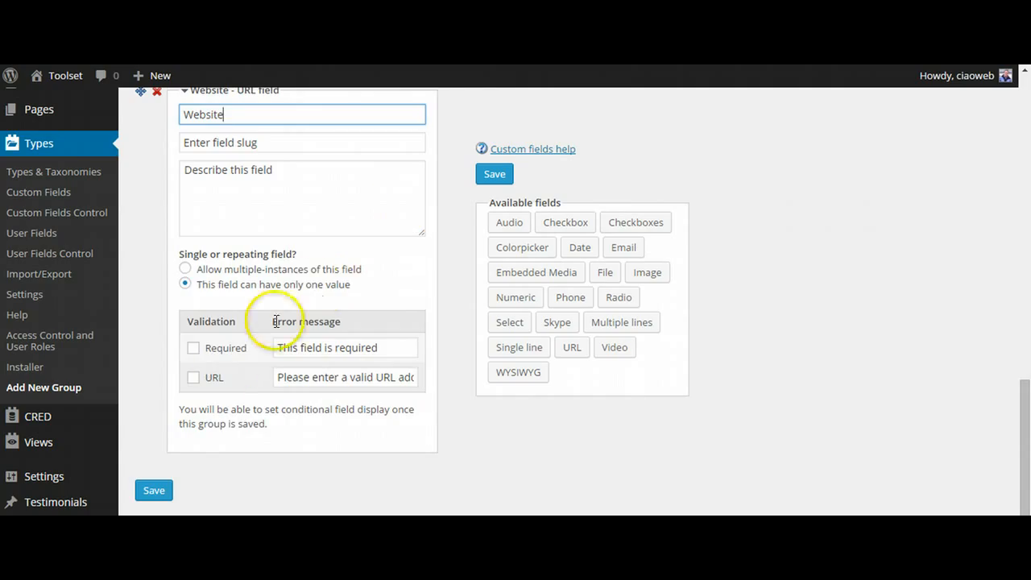
pyautogui.click(193, 348)
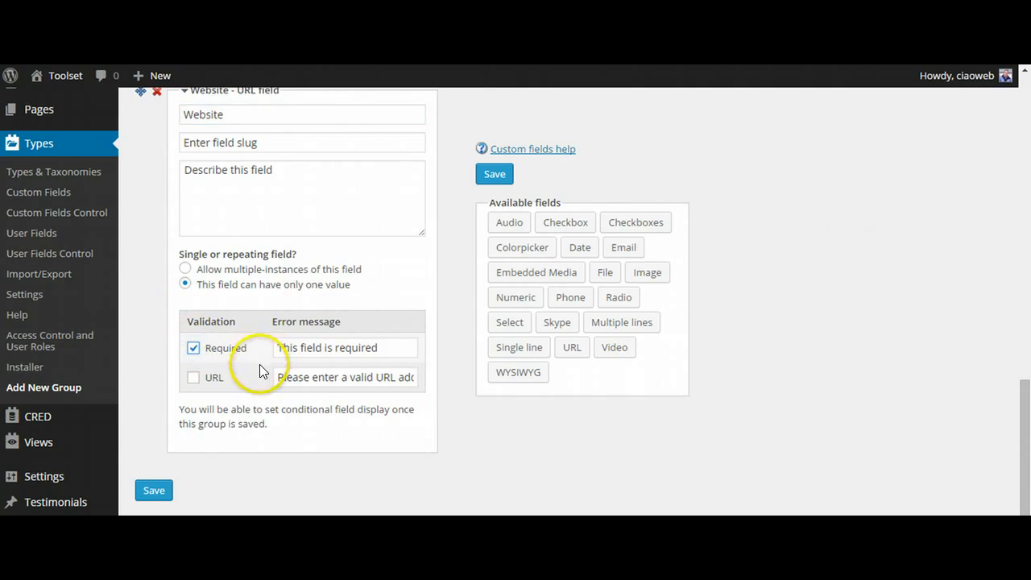
# Step: Save the Testimonial Details custom fields group
pyautogui.click(154, 491)
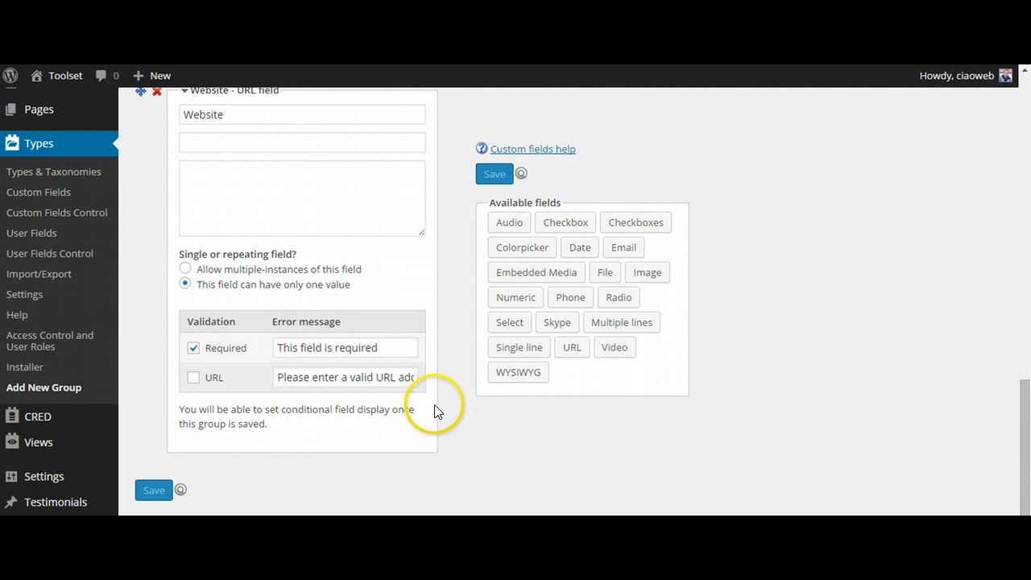
pyautogui.scroll(3, 439, 384)
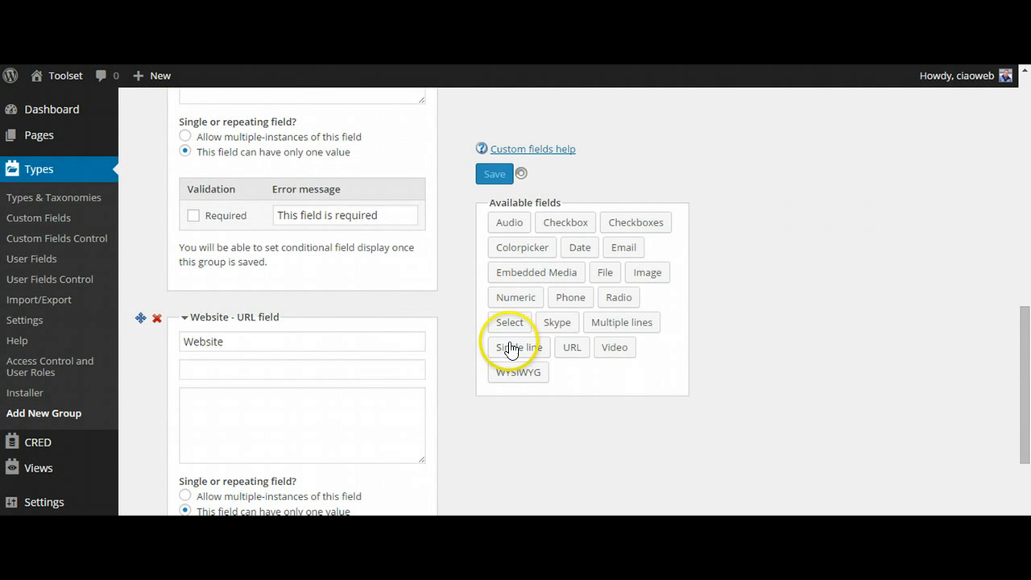
pyautogui.scroll(2, 711, 242)
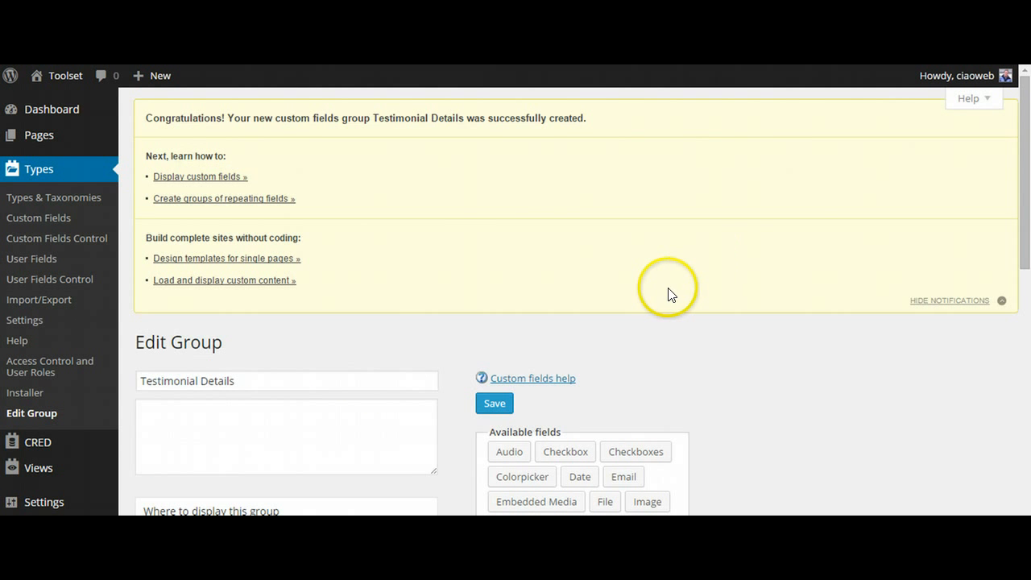
pyautogui.scroll(-1, 663, 306)
pyautogui.scroll(-4, 564, 346)
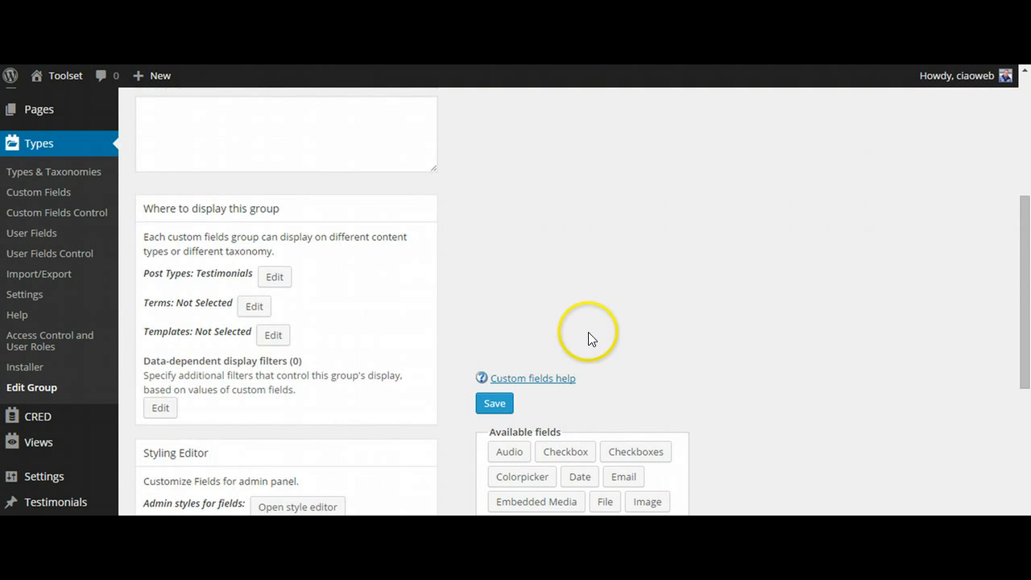
# Step: Start a new item of the Testimonials post type
pyautogui.scroll(5, 588, 330)
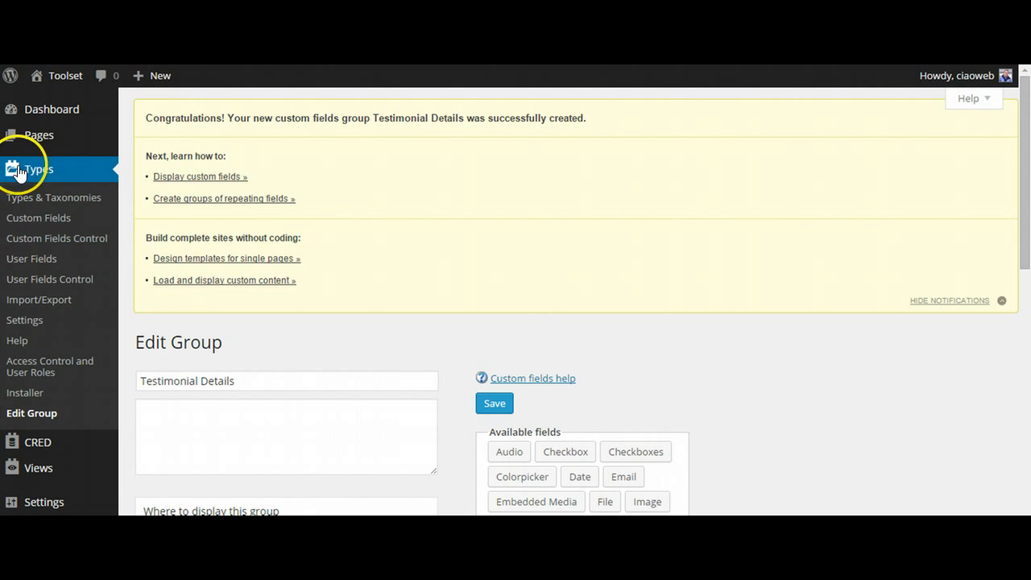
pyautogui.scroll(-1, 34, 408)
pyautogui.scroll(-1, 35, 409)
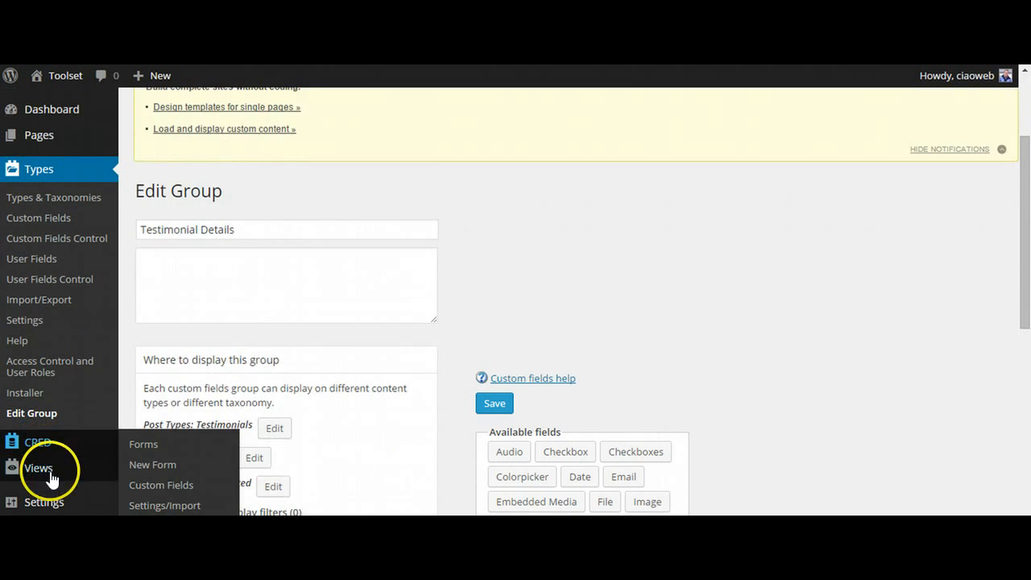
pyautogui.scroll(-3, 56, 477)
pyautogui.moveTo(50, 505)
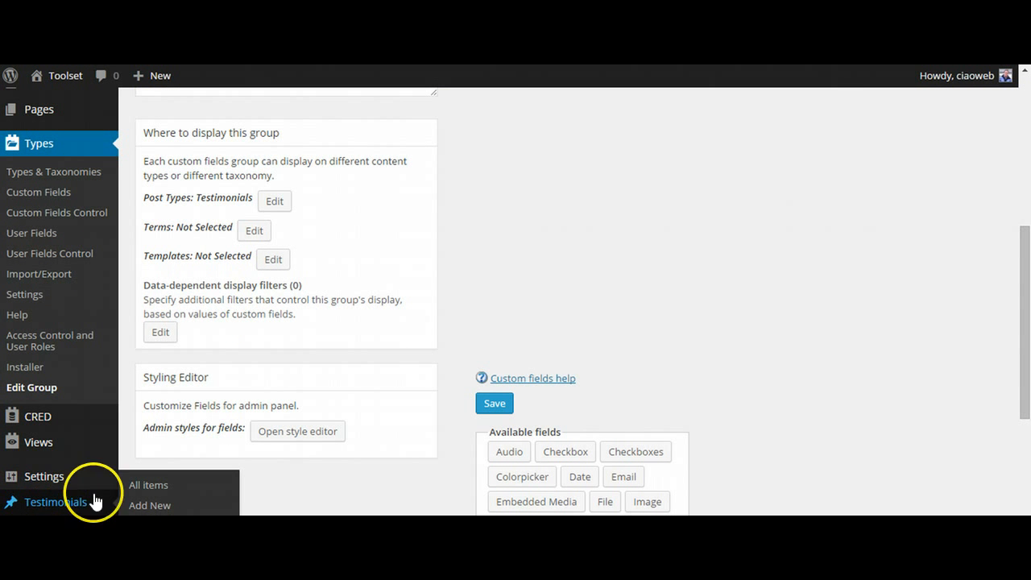
pyautogui.click(153, 506)
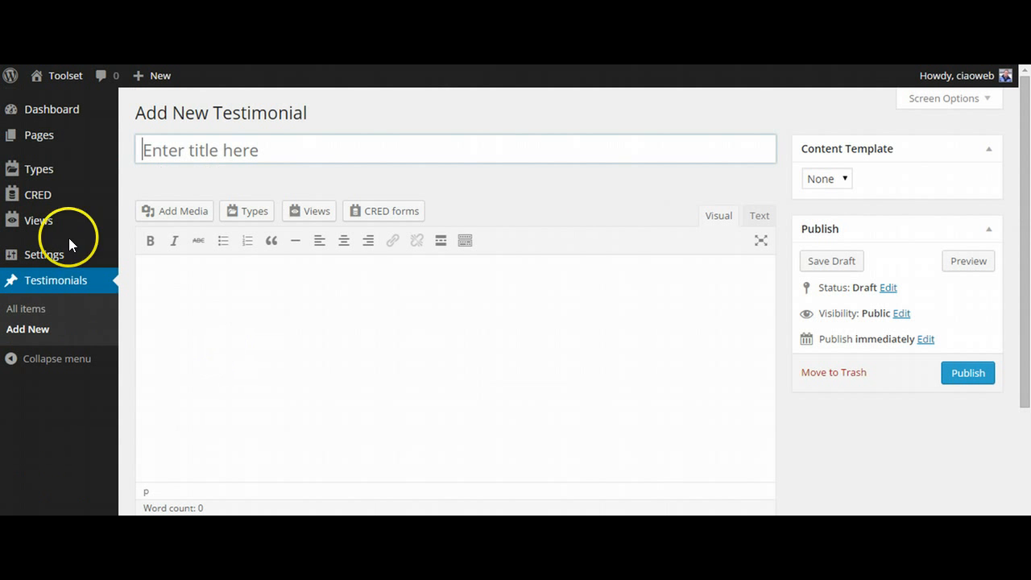
# Step: Examine the new testimonial's title, content editor and the Company and Website fields in Testimonial Details
pyautogui.click(204, 144)
pyautogui.click(202, 324)
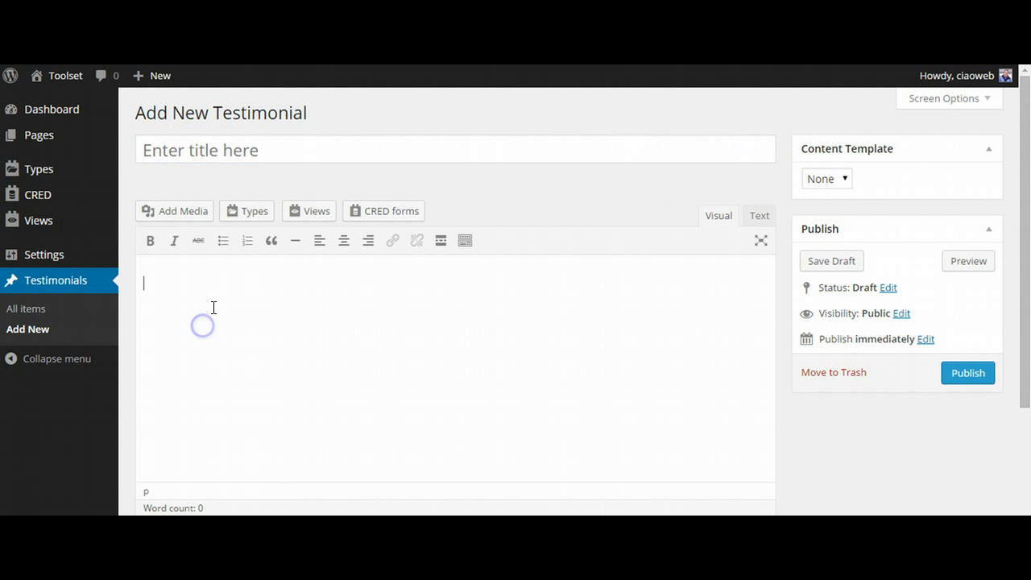
pyautogui.scroll(-2, 244, 251)
pyautogui.scroll(2, 243, 270)
pyautogui.scroll(-2, 245, 268)
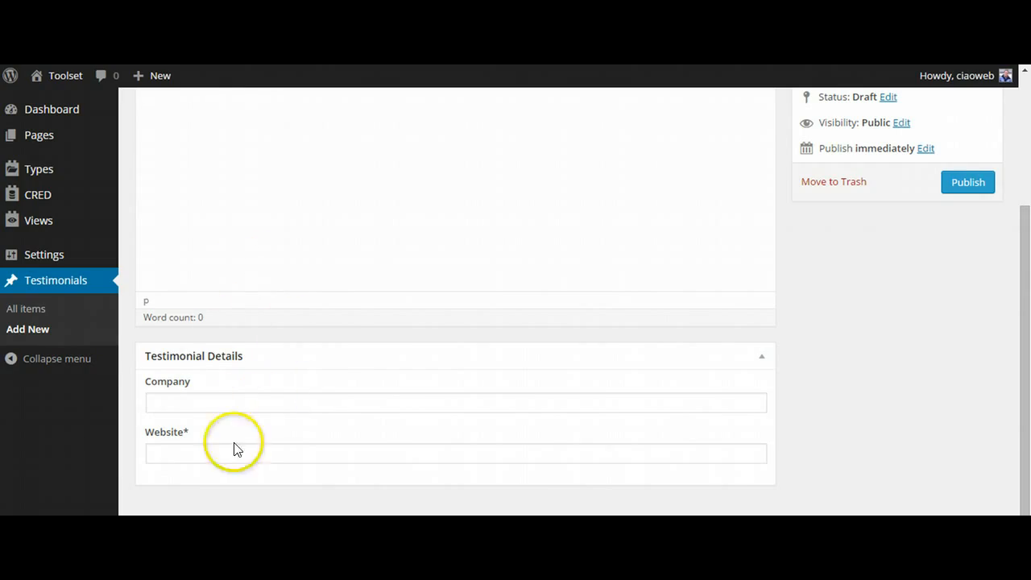
pyautogui.scroll(2, 315, 381)
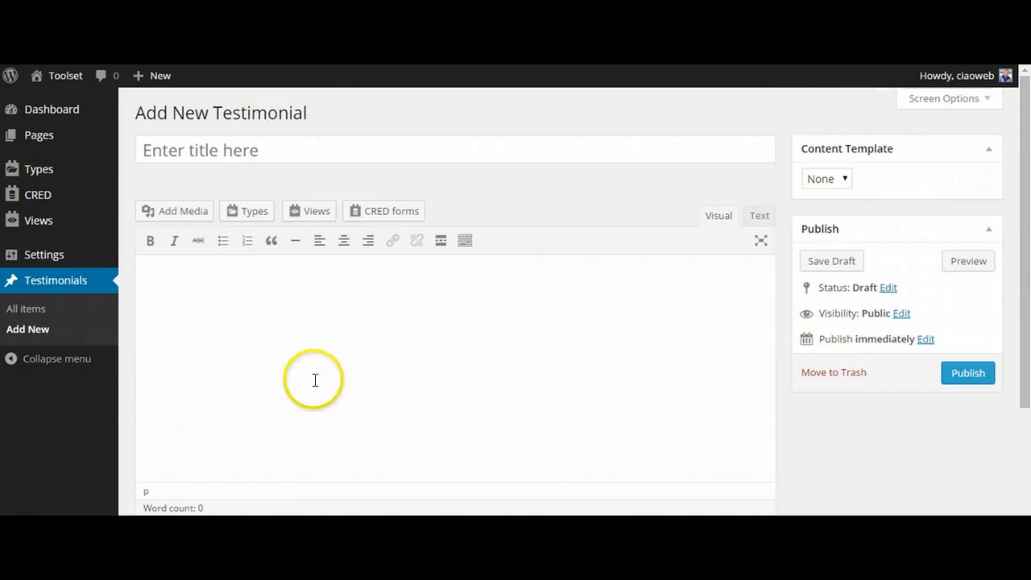
pyautogui.click(305, 318)
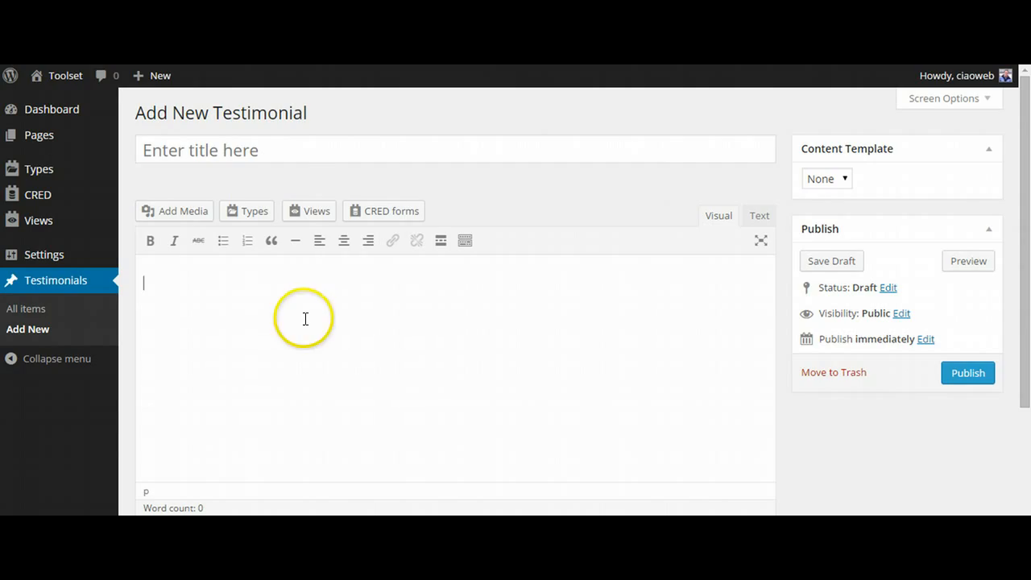
pyautogui.click(279, 148)
pyautogui.click(241, 326)
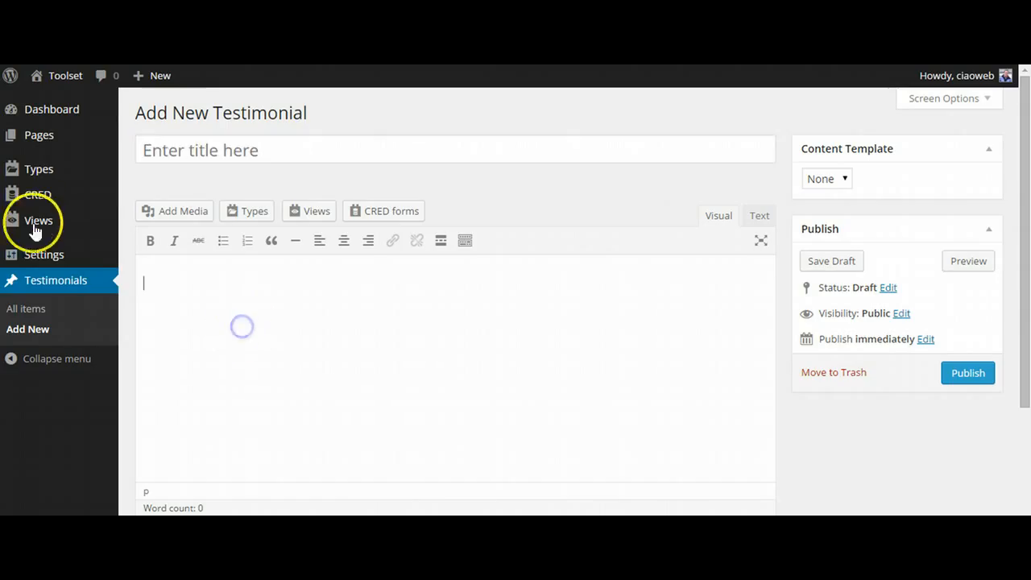
pyautogui.click(372, 335)
pyautogui.scroll(-3, 367, 331)
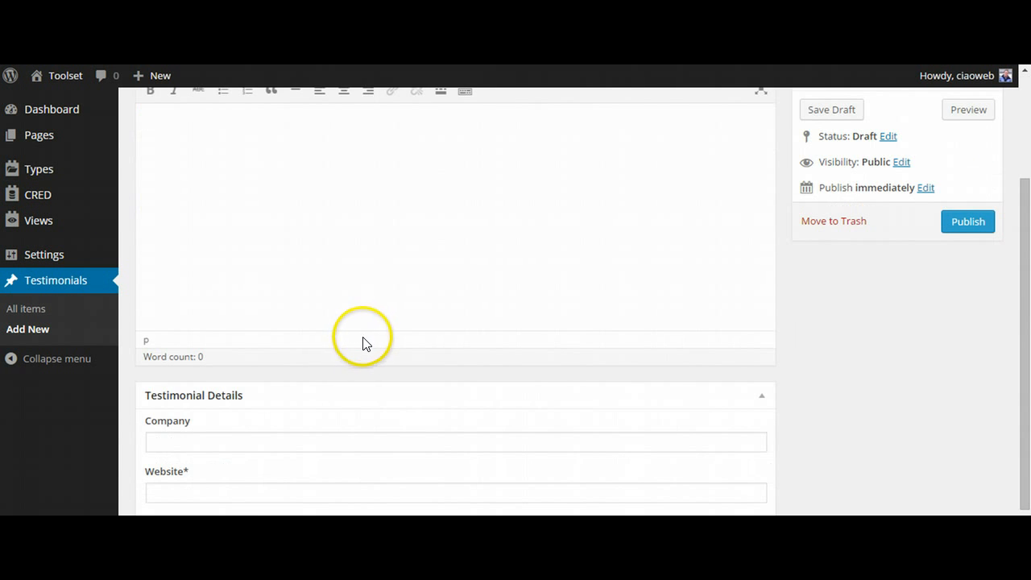
pyautogui.scroll(3, 361, 347)
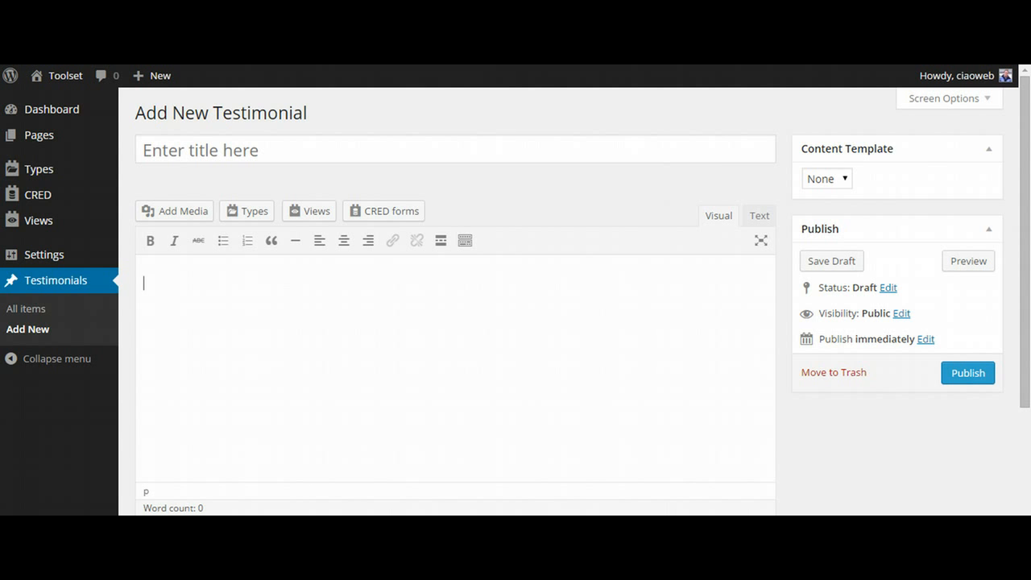
# Step: Create a new CRED form titled "Submit Your Comment" and continue to its settings
pyautogui.click(61, 197)
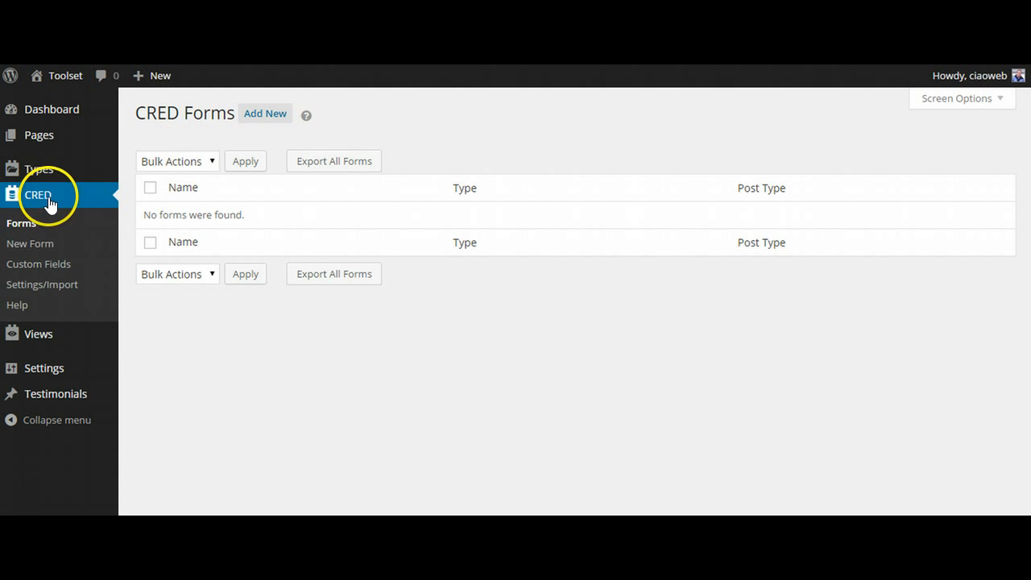
pyautogui.click(259, 120)
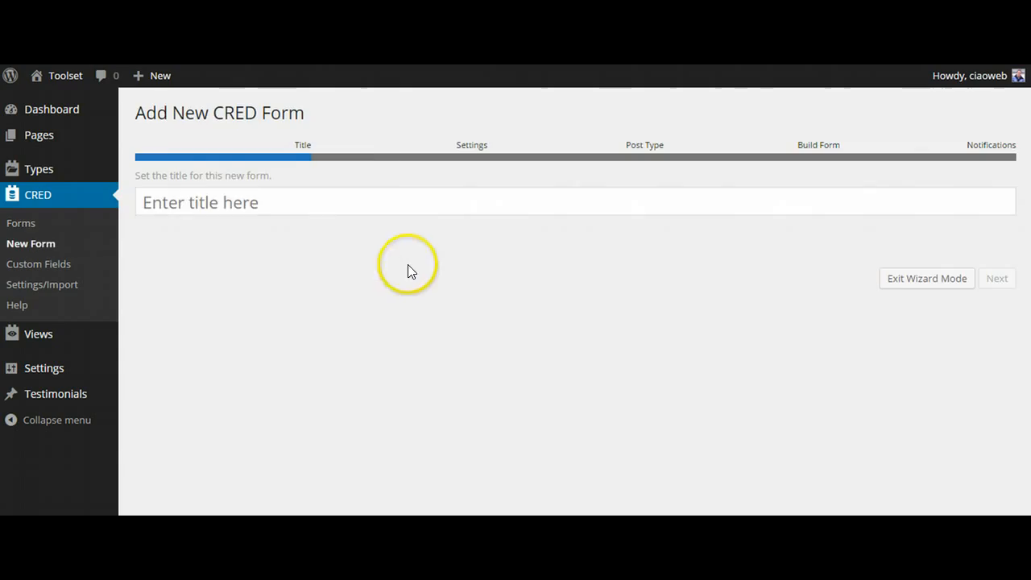
pyautogui.click(228, 200)
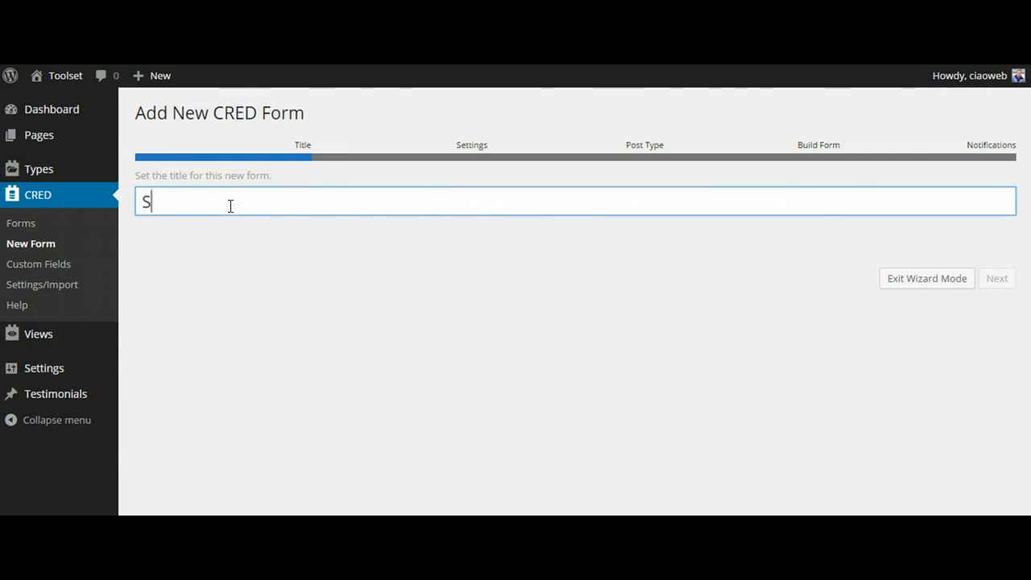
pyautogui.write('Submit Yo')
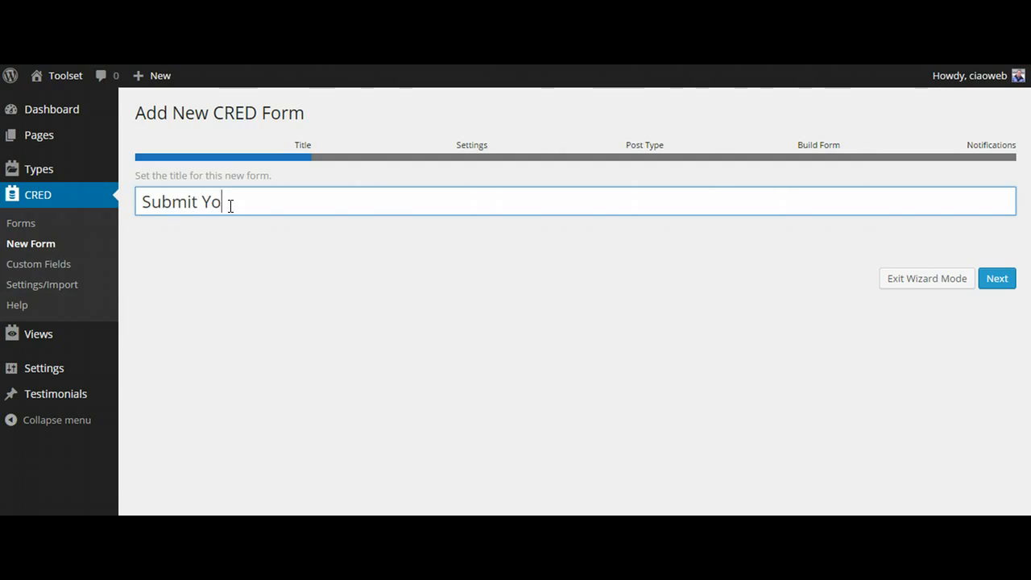
pyautogui.write('ur Comment')
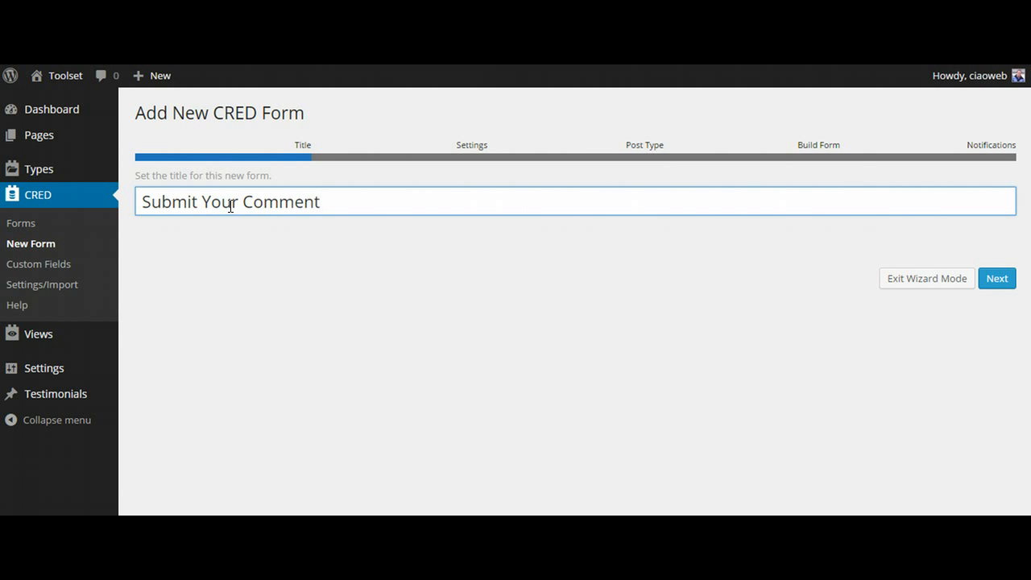
pyautogui.click(995, 281)
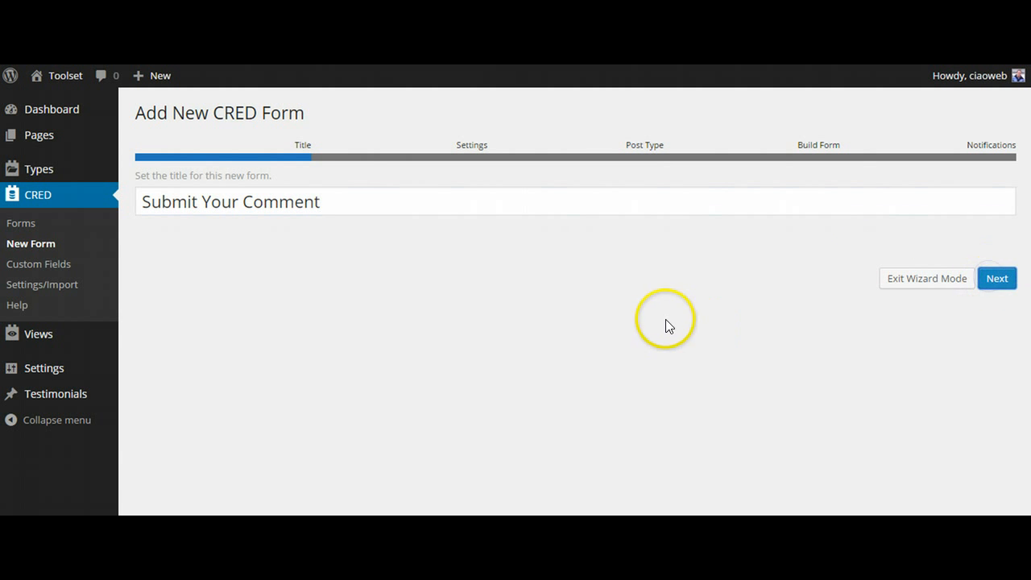
pyautogui.click(487, 306)
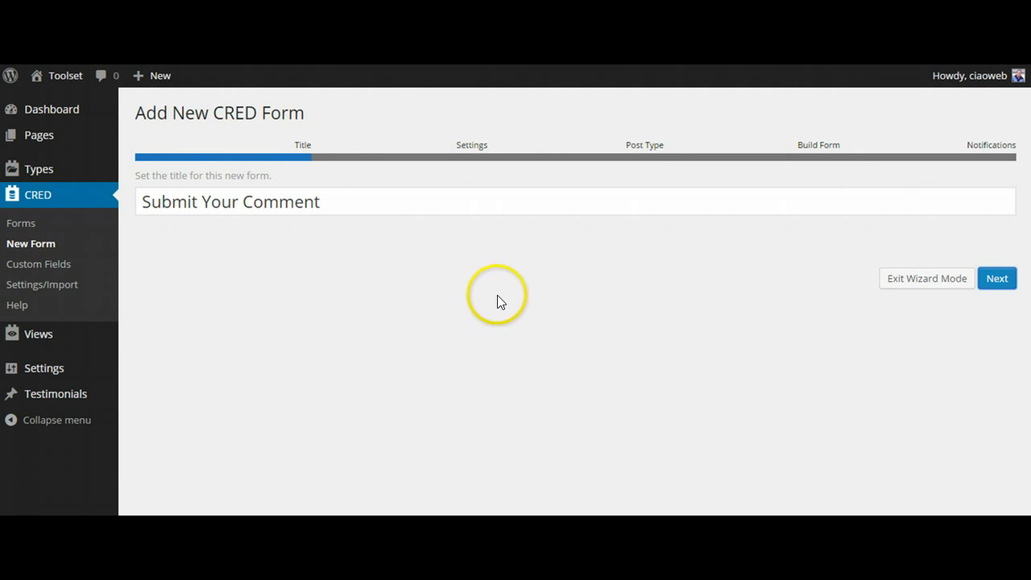
pyautogui.click(996, 278)
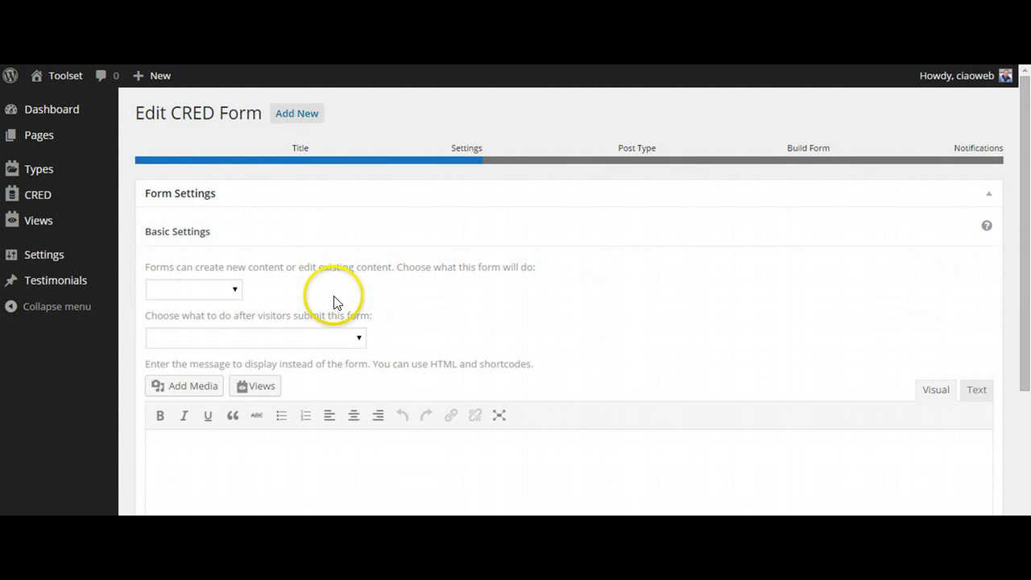
# Step: Set the form to create content and to display a message instead of the form after submission
pyautogui.click(235, 288)
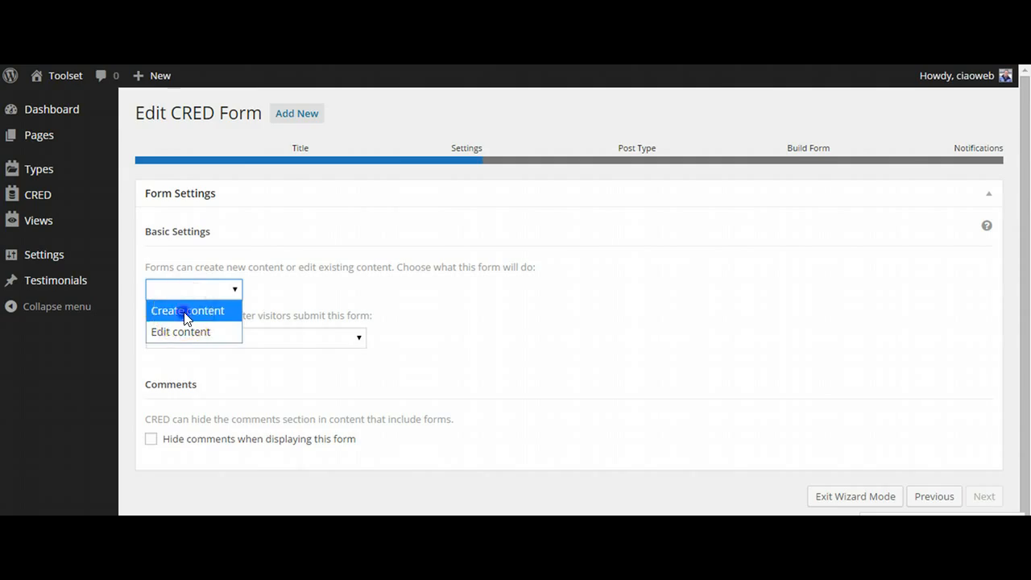
pyautogui.click(183, 311)
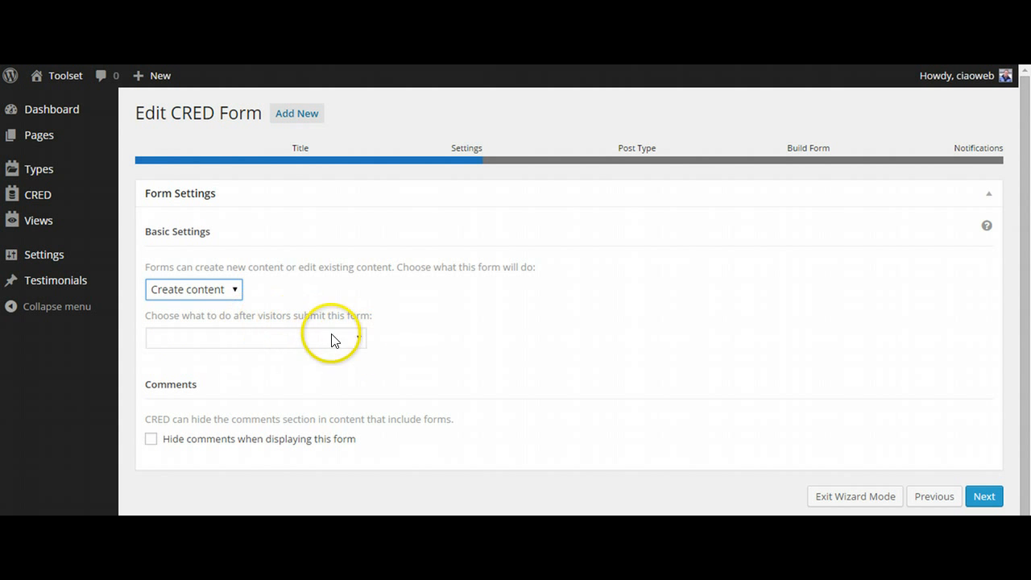
pyautogui.click(357, 337)
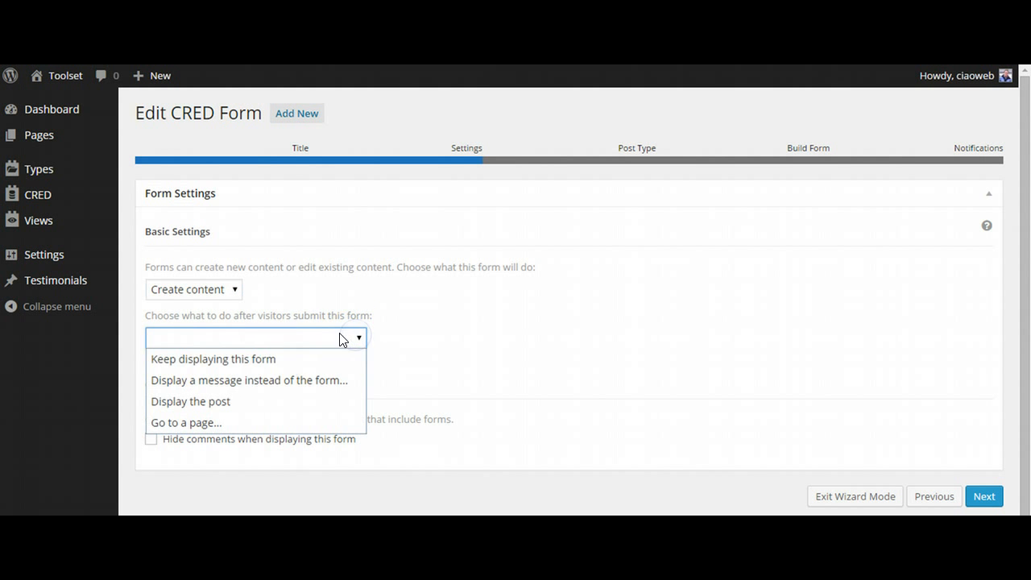
pyautogui.click(214, 382)
# Step: Enter the message "Thank you for submitting your comment!" followed by "Have a nice day", and continue to the post type settings
pyautogui.scroll(-1, 258, 418)
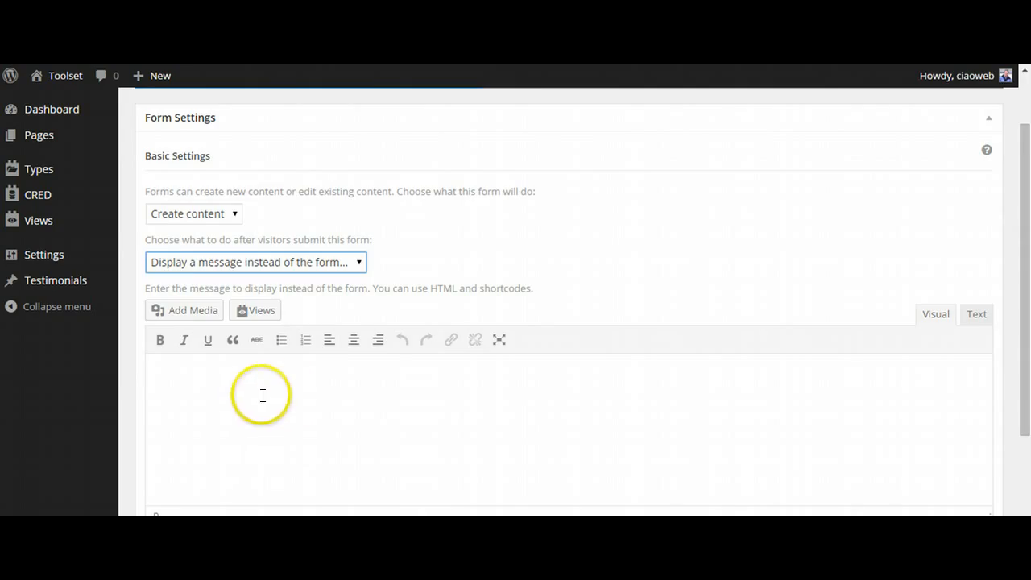
pyautogui.click(260, 382)
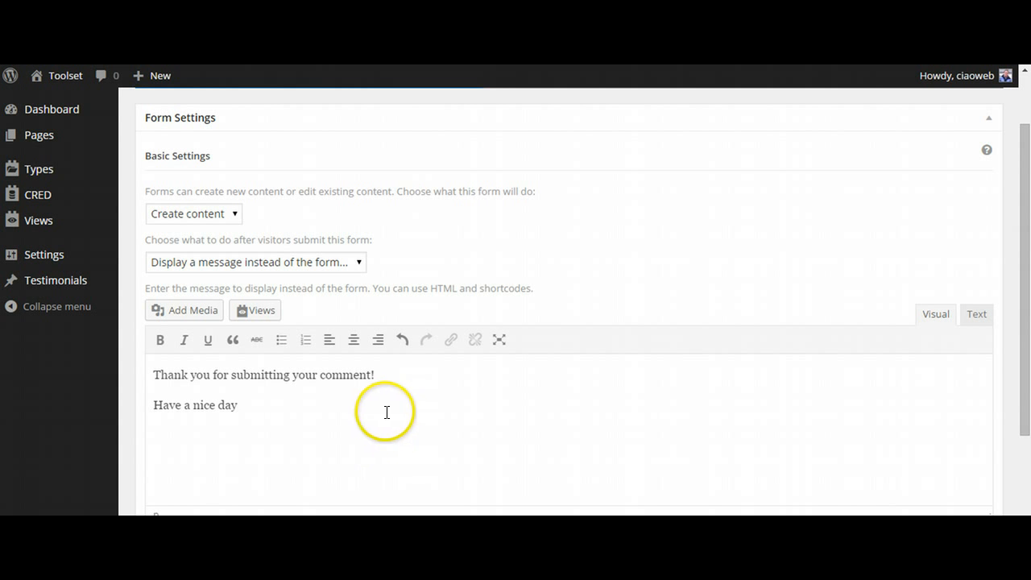
pyautogui.scroll(-1, 284, 421)
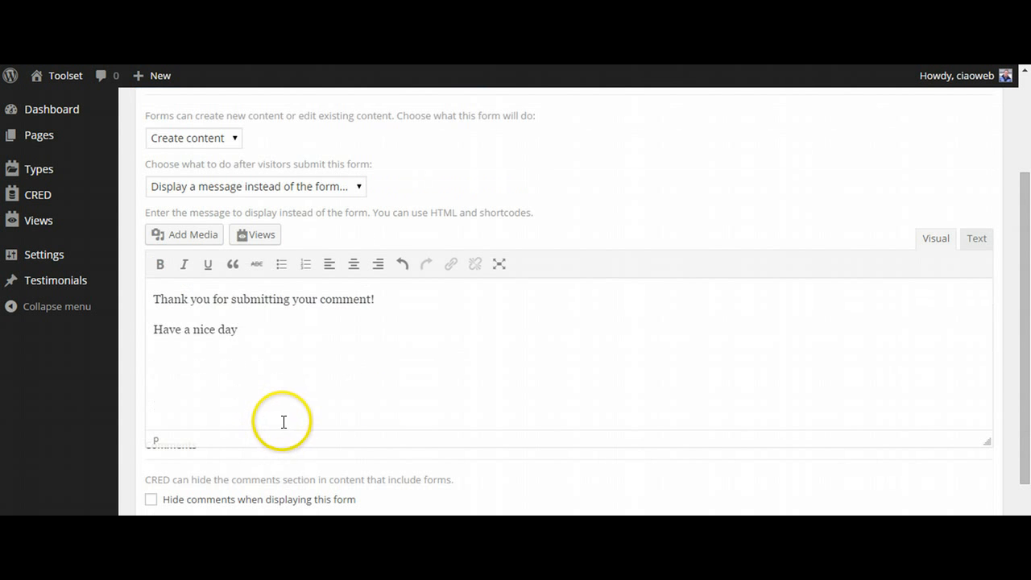
pyautogui.scroll(-1, 414, 380)
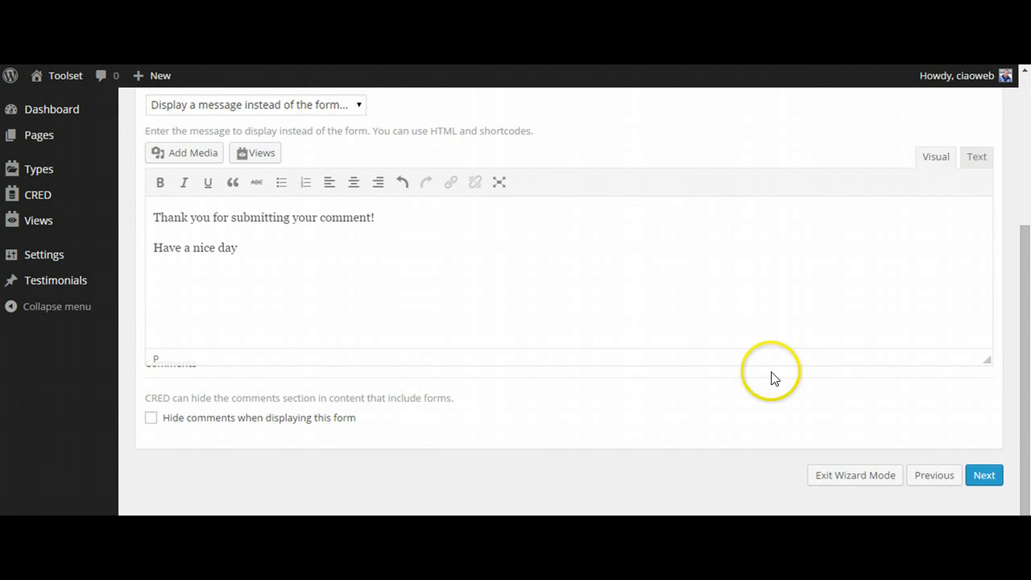
pyautogui.click(983, 476)
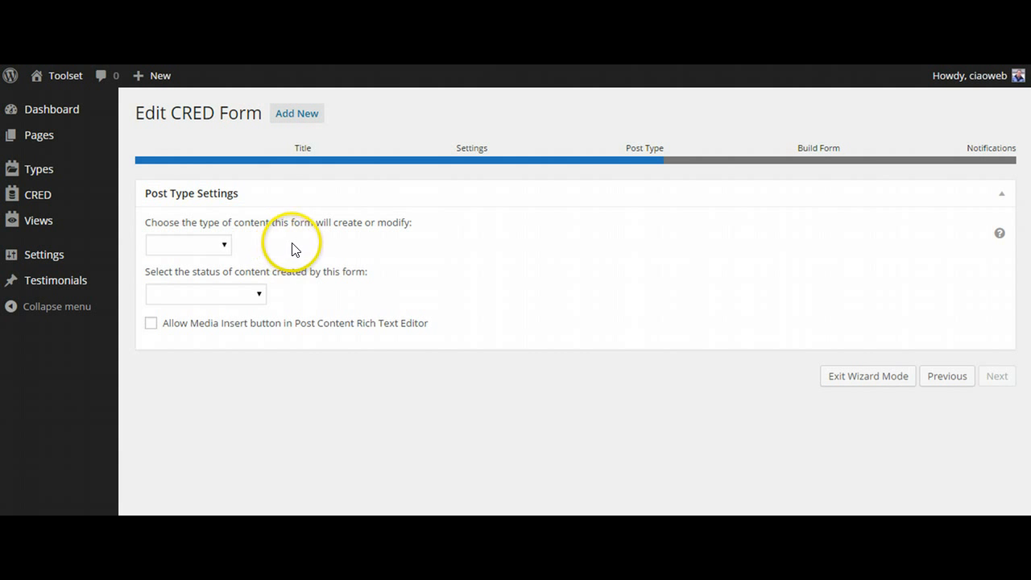
# Step: Make the form create Testimonials with the status Published, and continue to building the form
pyautogui.click(223, 243)
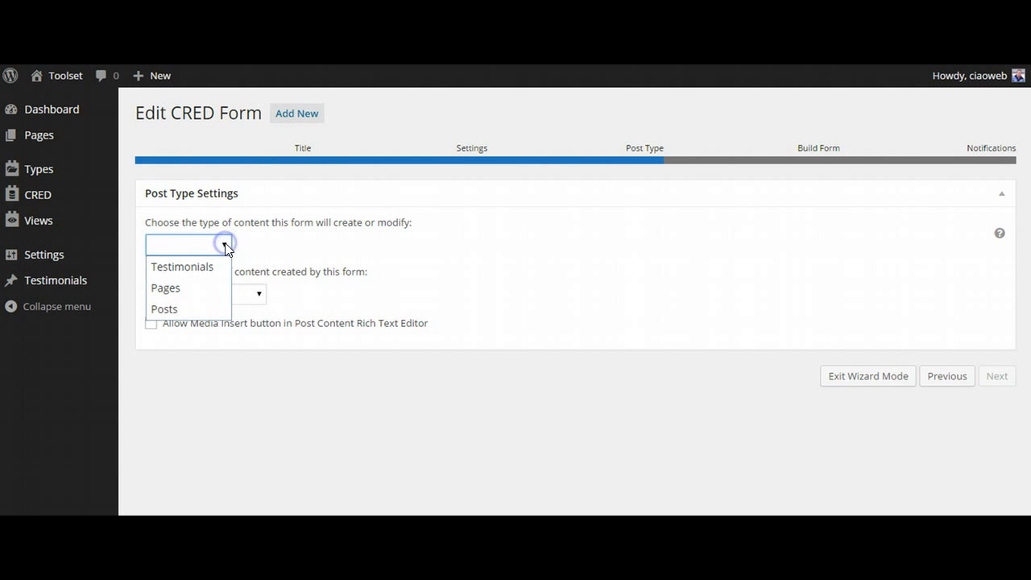
pyautogui.click(189, 268)
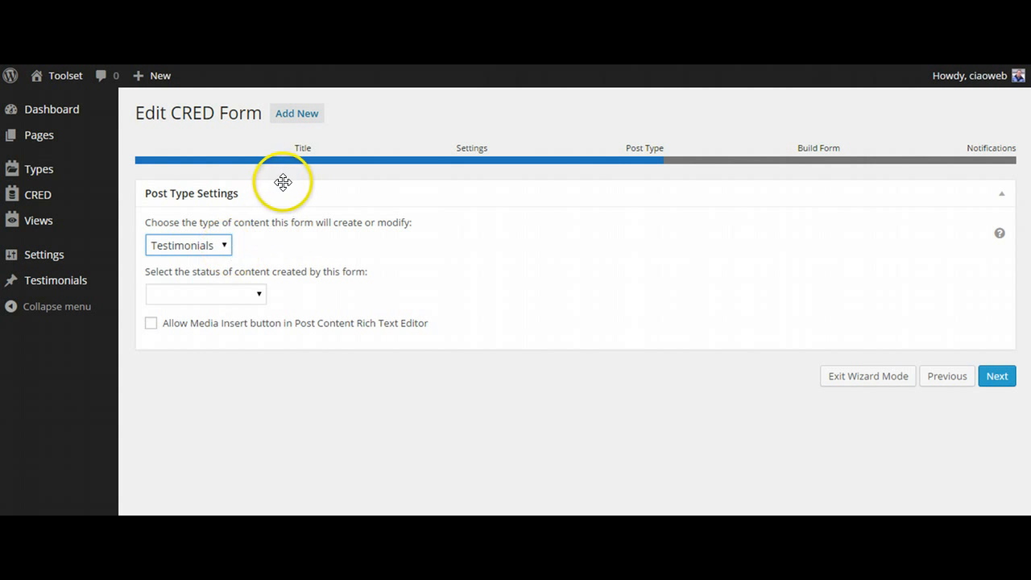
pyautogui.moveTo(54, 177)
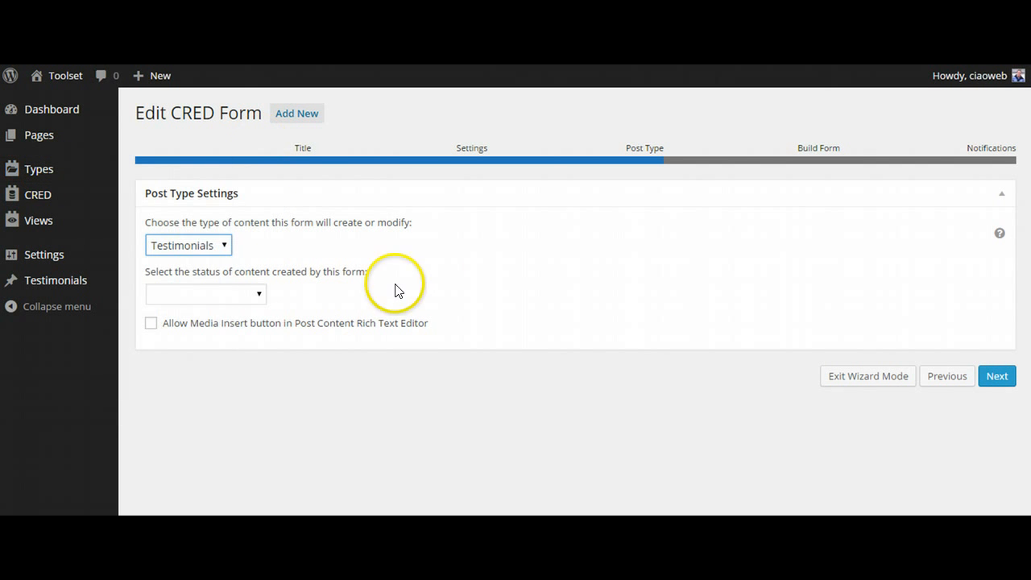
pyautogui.click(260, 296)
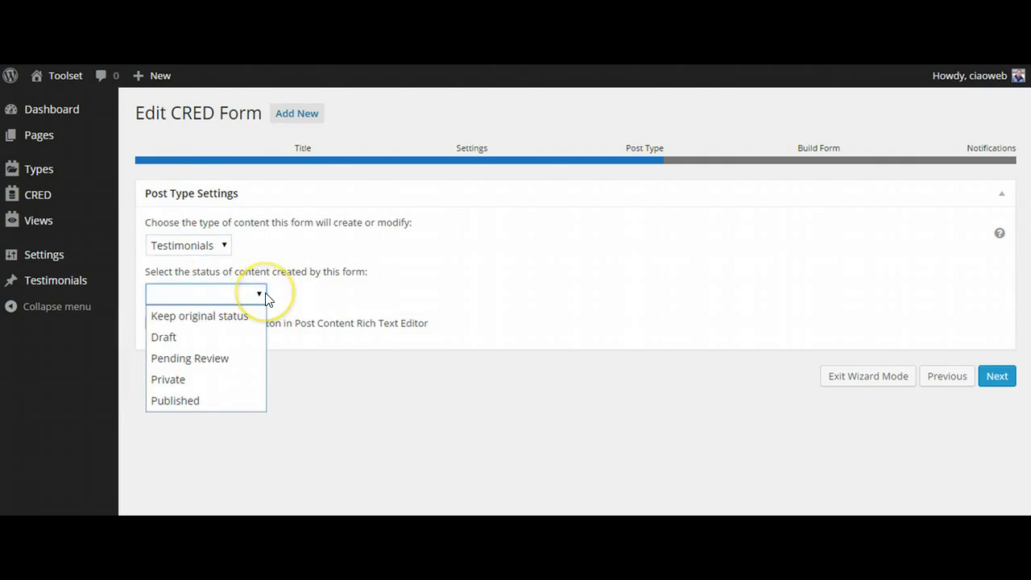
pyautogui.click(187, 399)
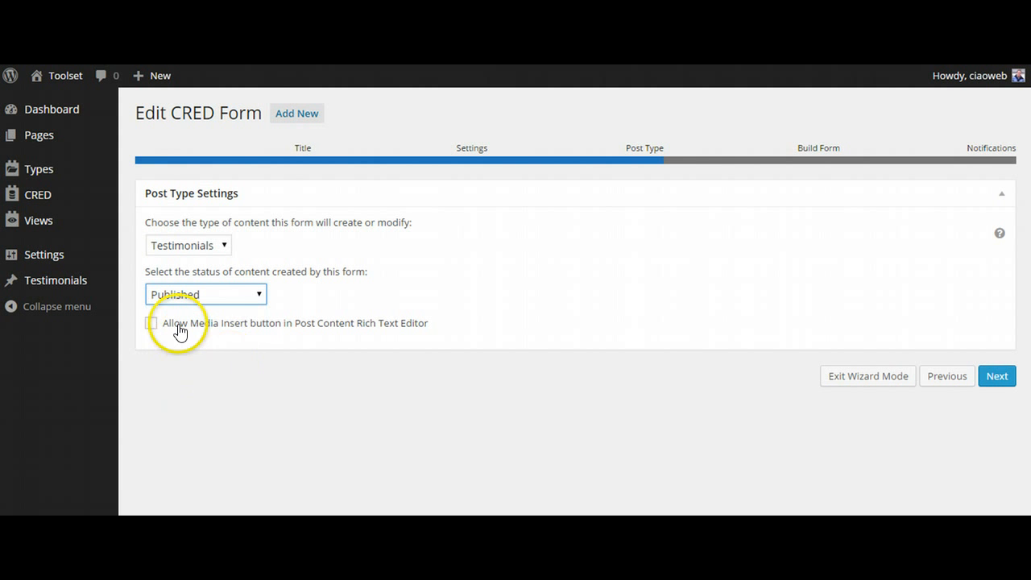
pyautogui.click(995, 377)
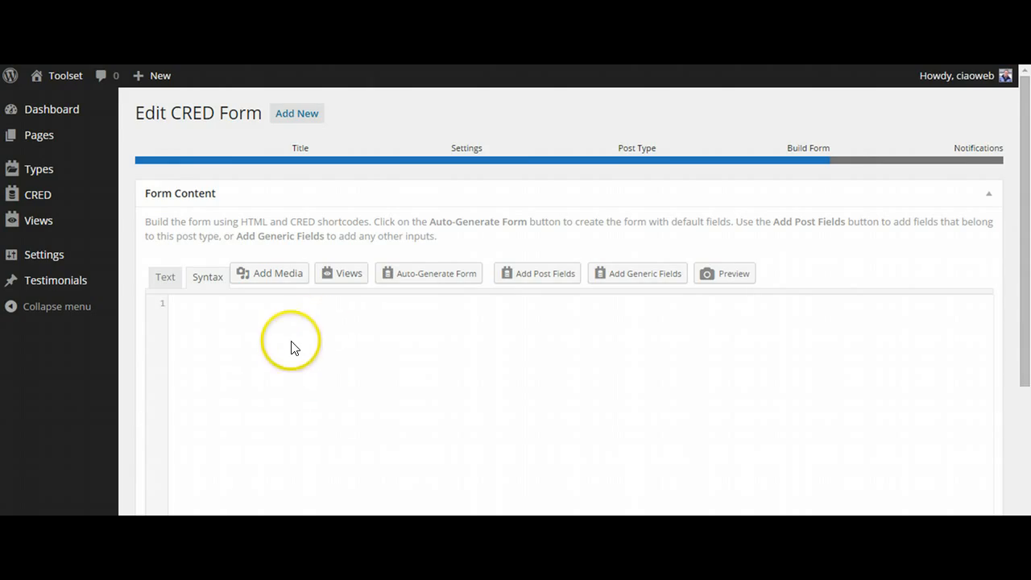
# Step: Insert the standard Testimonial Name post field into the form content with default options
pyautogui.click(277, 331)
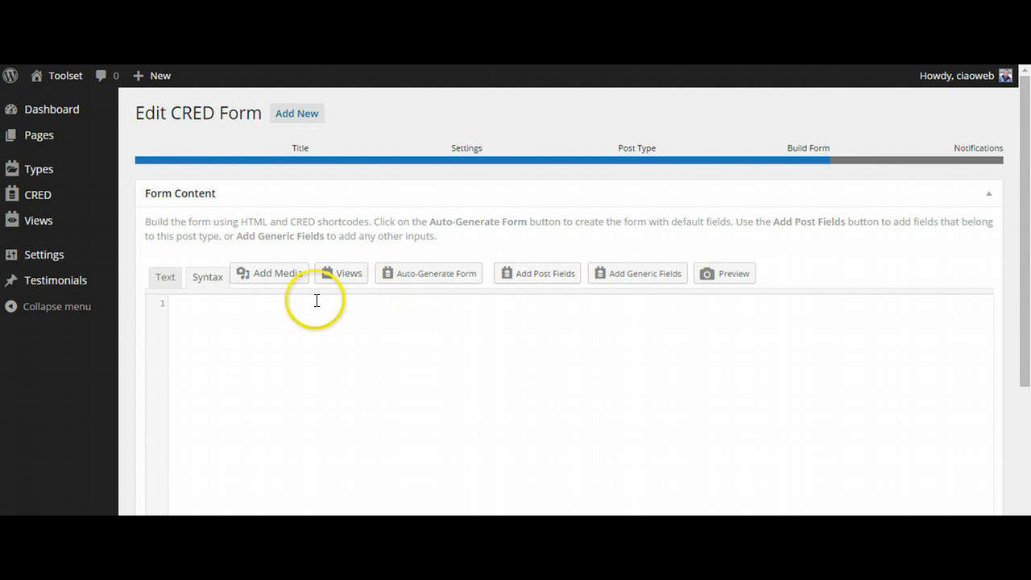
pyautogui.click(542, 280)
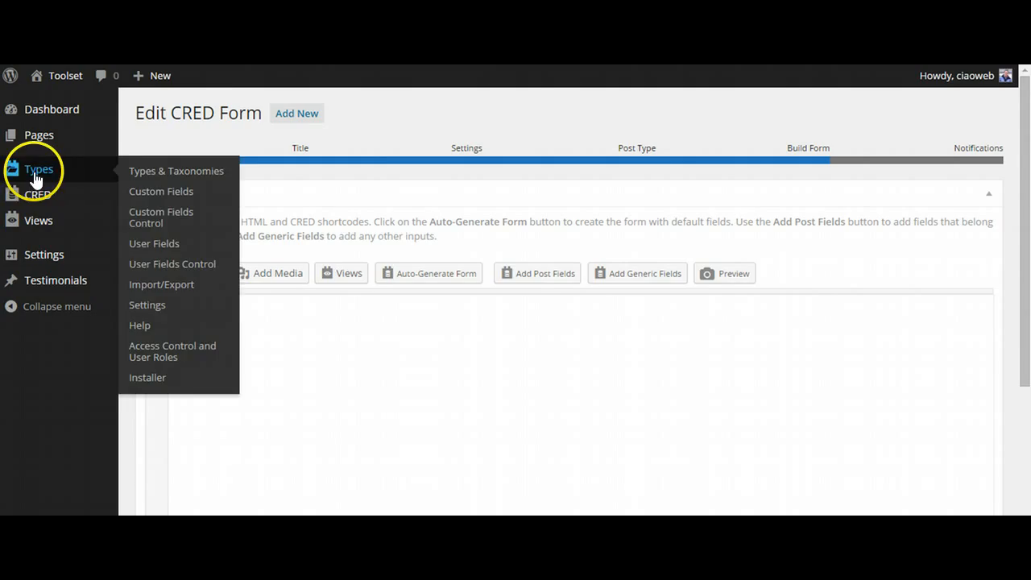
pyautogui.click(531, 275)
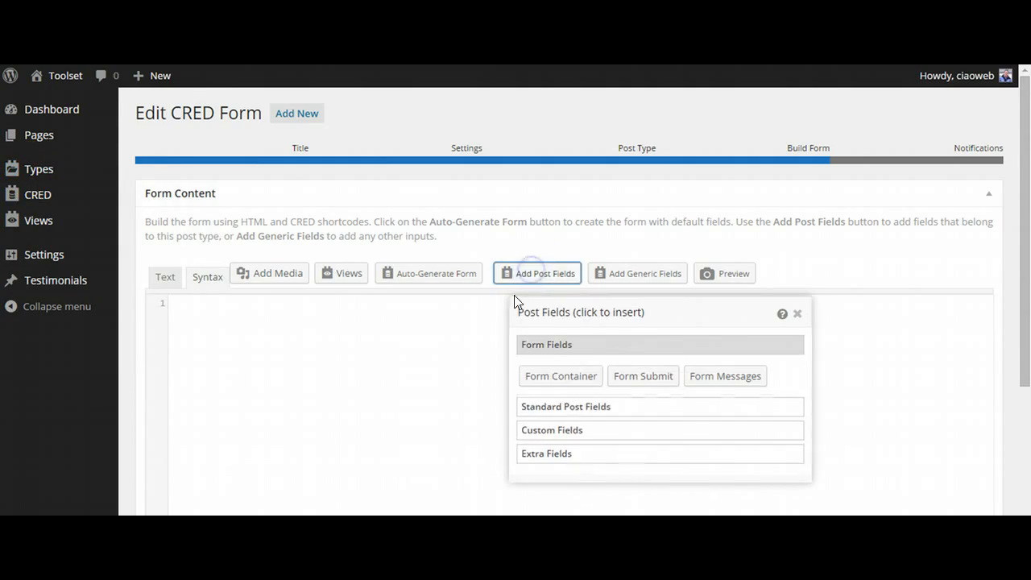
pyautogui.click(570, 408)
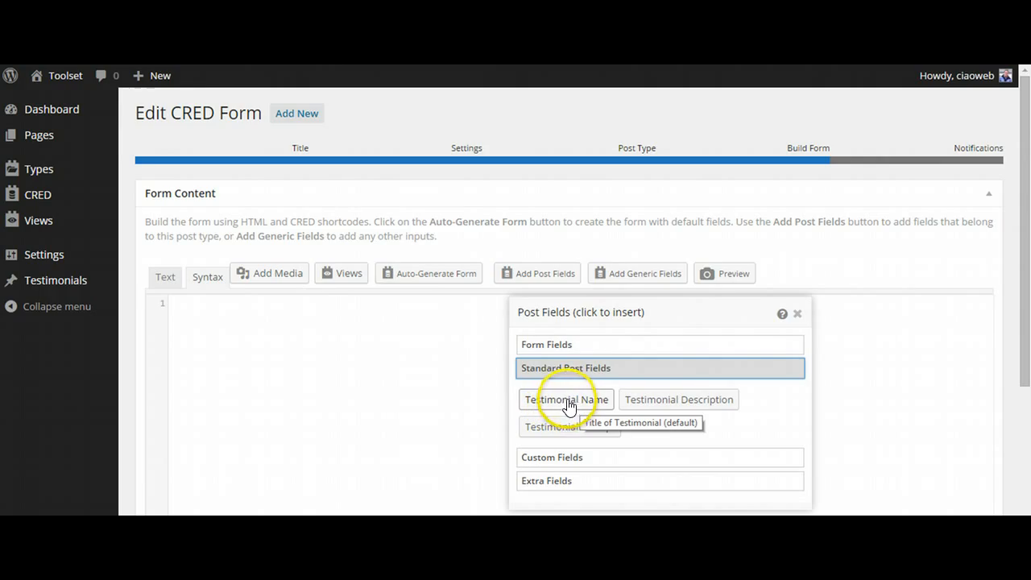
pyautogui.click(568, 405)
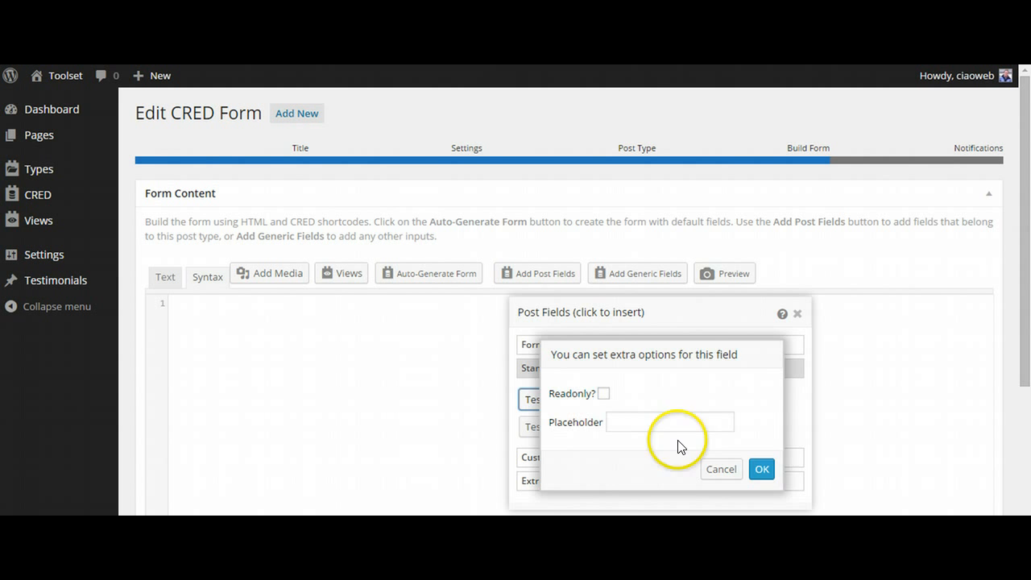
pyautogui.click(760, 469)
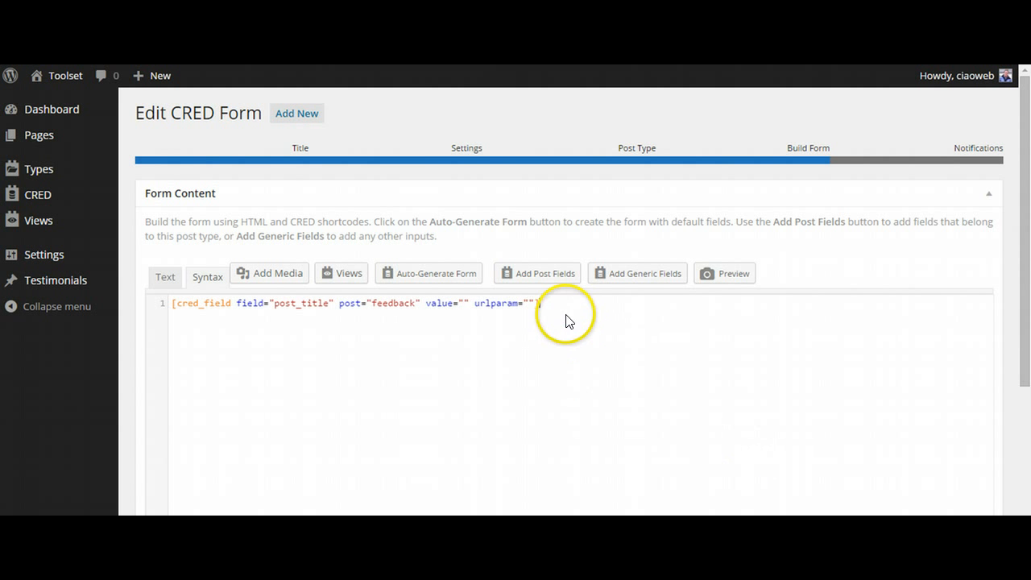
# Step: Insert the Testimonial Description field on a new line below the name field with default options
pyautogui.press('Return')
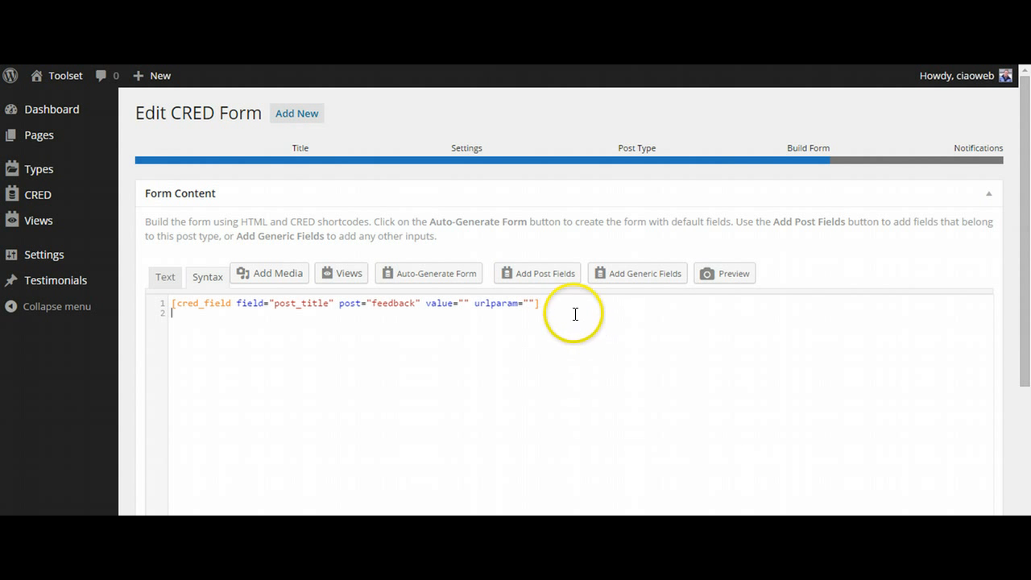
pyautogui.click(535, 274)
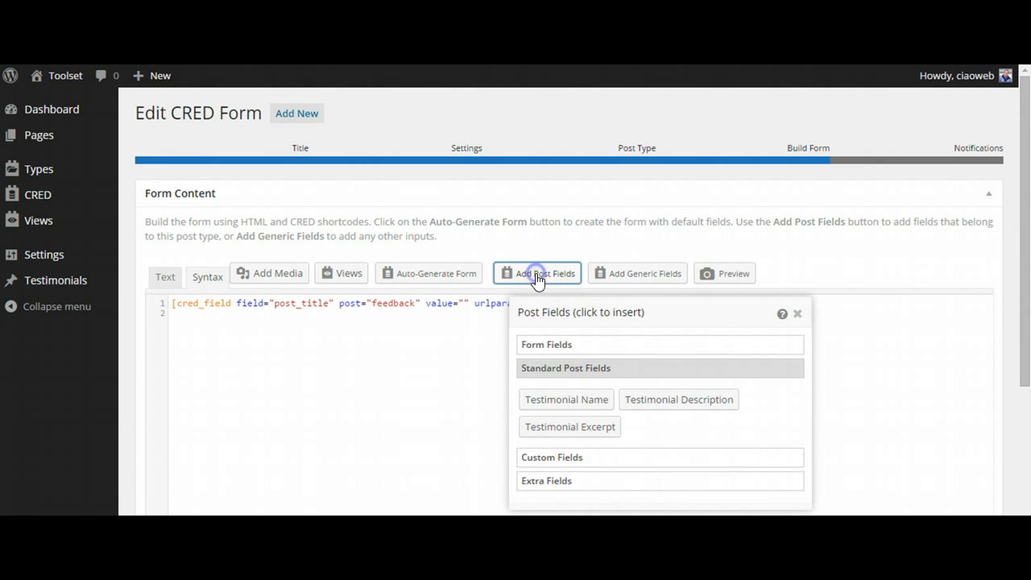
pyautogui.click(667, 402)
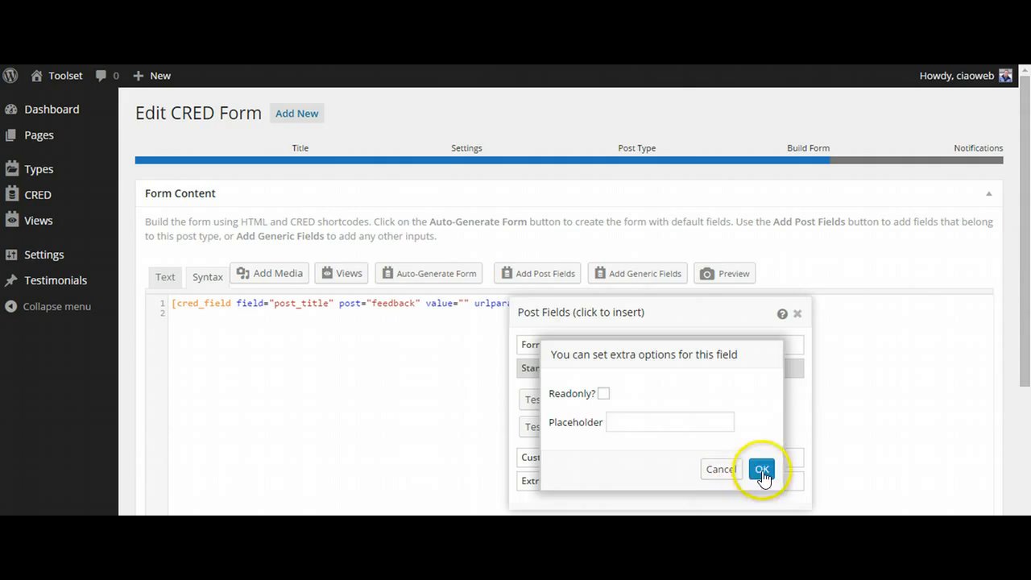
pyautogui.click(761, 471)
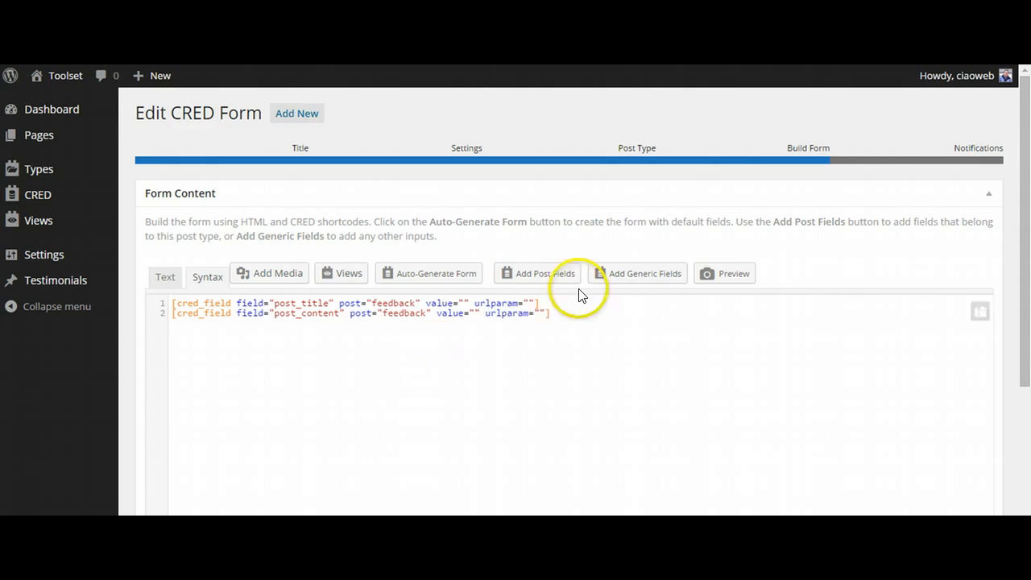
# Step: Insert the Company custom field into the form content with default options
pyautogui.click(546, 273)
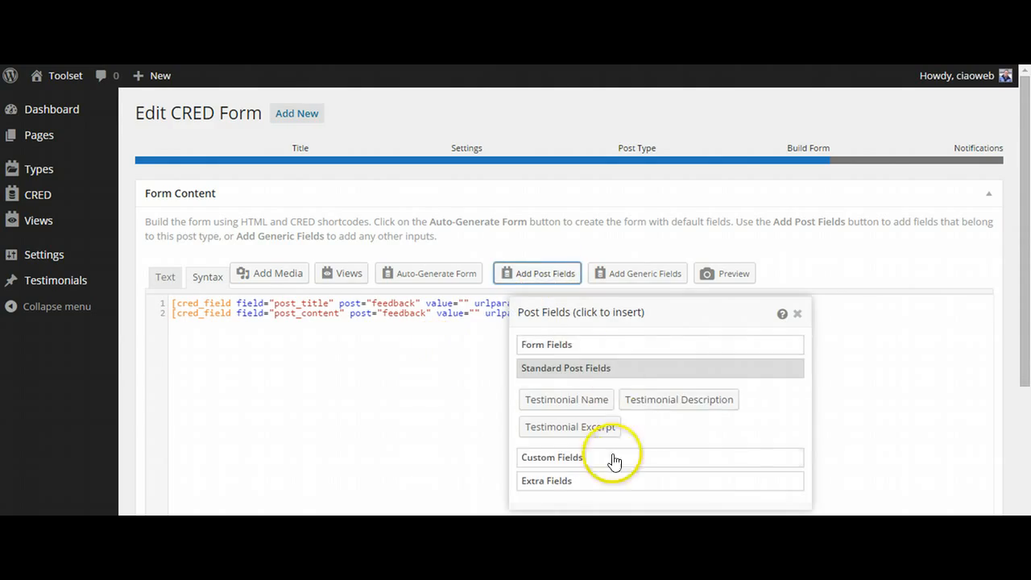
pyautogui.click(578, 457)
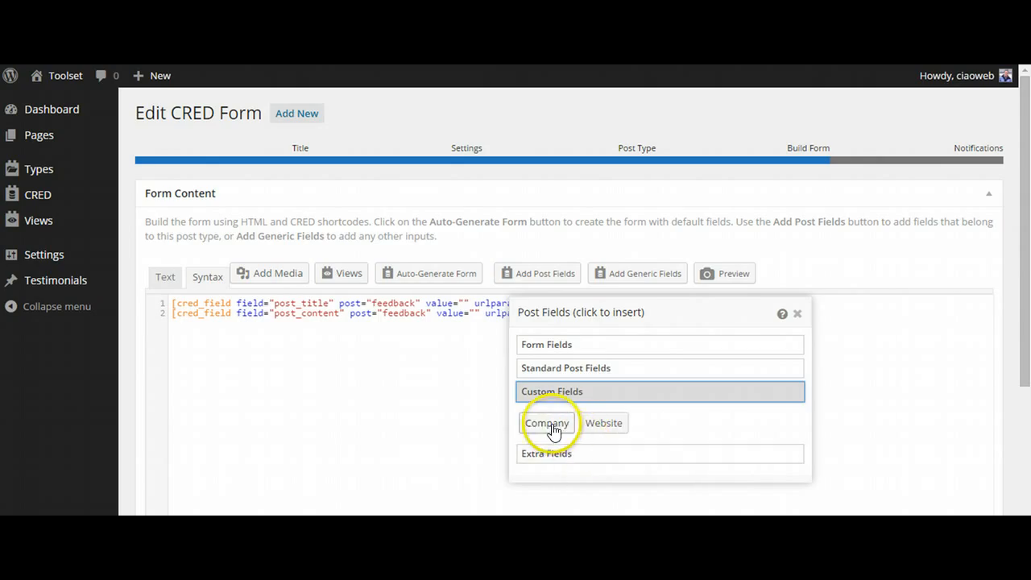
pyautogui.click(547, 424)
pyautogui.click(760, 464)
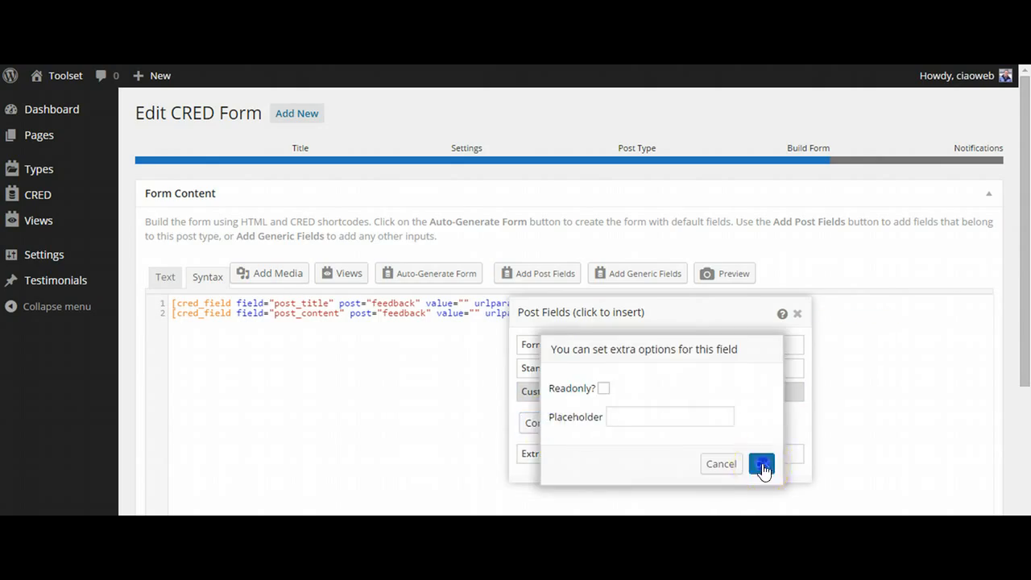
# Step: Move the Company field shortcode onto its own line below the post_content field
pyautogui.moveTo(551, 311); pyautogui.dragTo(559, 361)
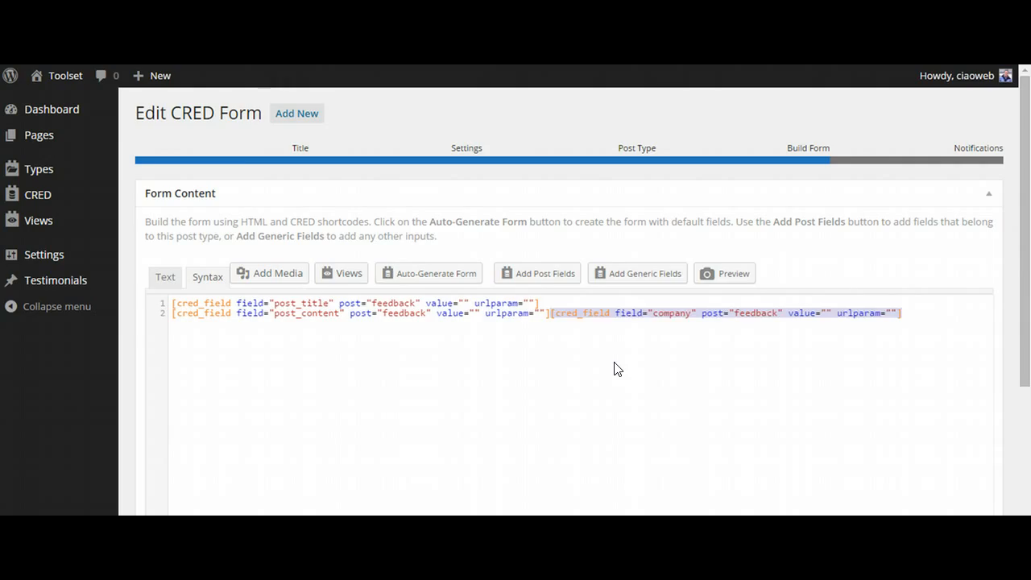
pyautogui.press('Left')
pyautogui.press('Return')
pyautogui.click(545, 368)
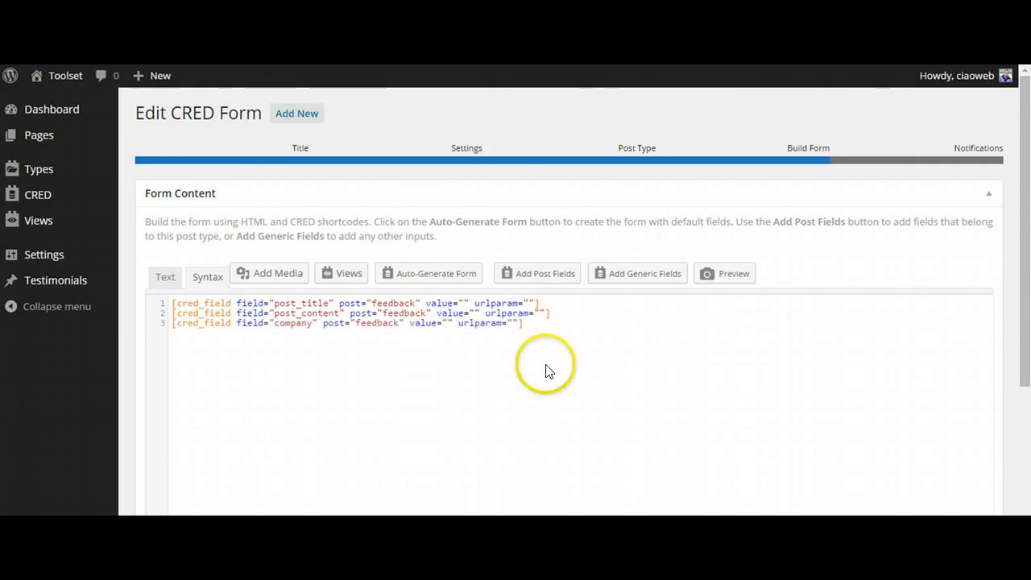
# Step: Insert the Website custom field on a new line below the Company field with default options
pyautogui.click(543, 322)
pyautogui.press('Return')
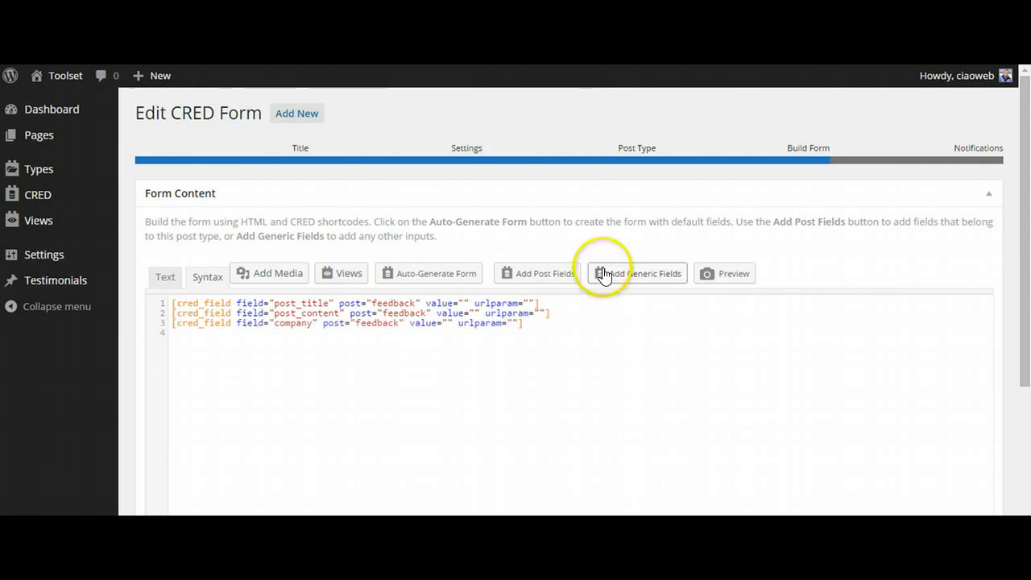
pyautogui.click(551, 275)
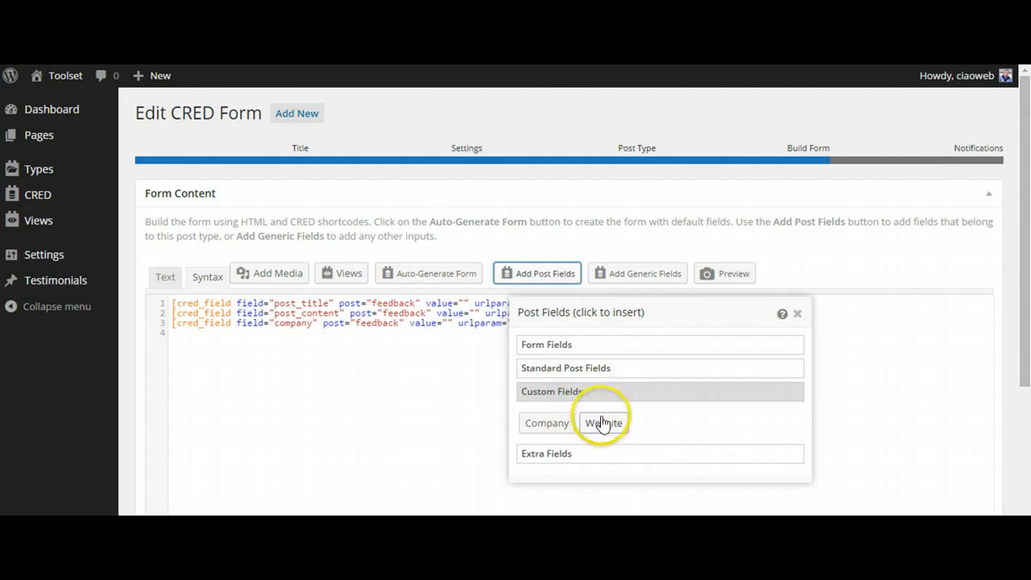
pyautogui.click(602, 424)
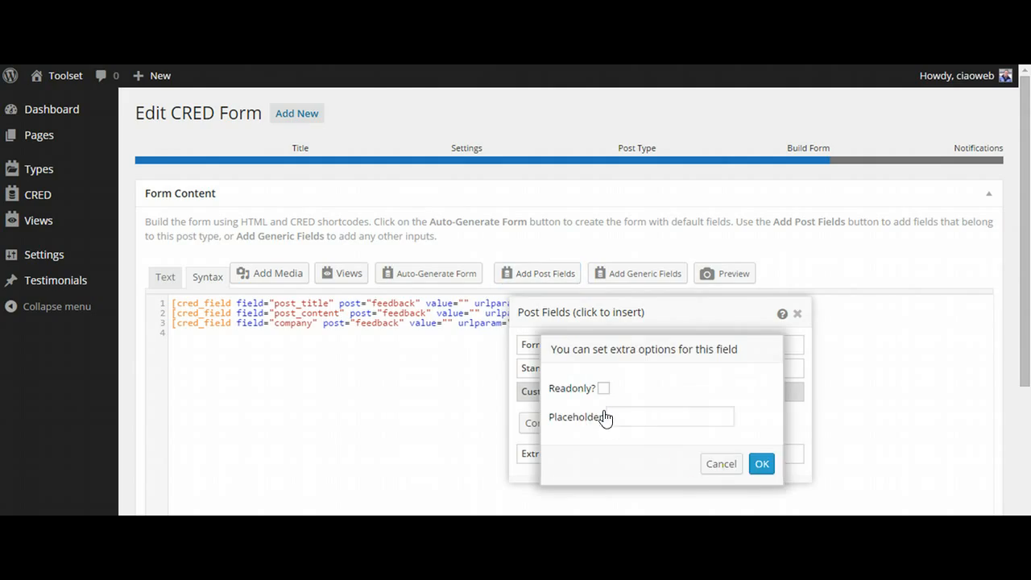
pyautogui.click(761, 465)
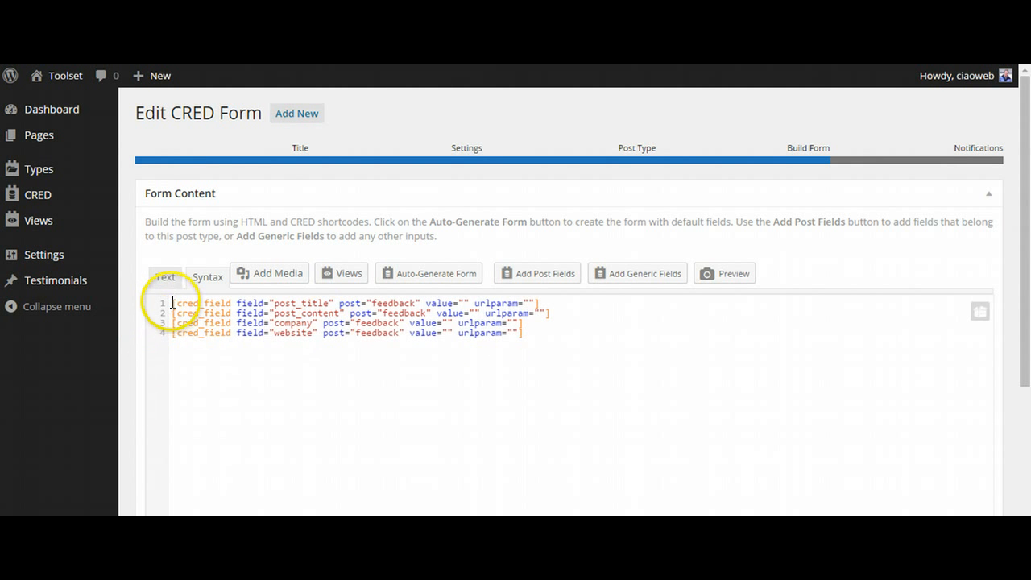
pyautogui.scroll(-3, 874, 362)
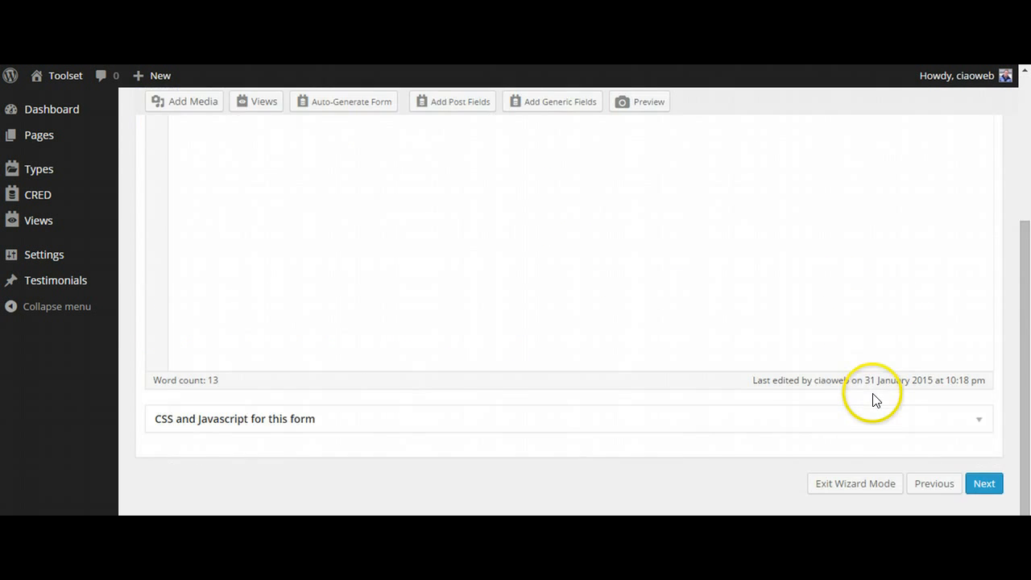
pyautogui.scroll(3, 869, 395)
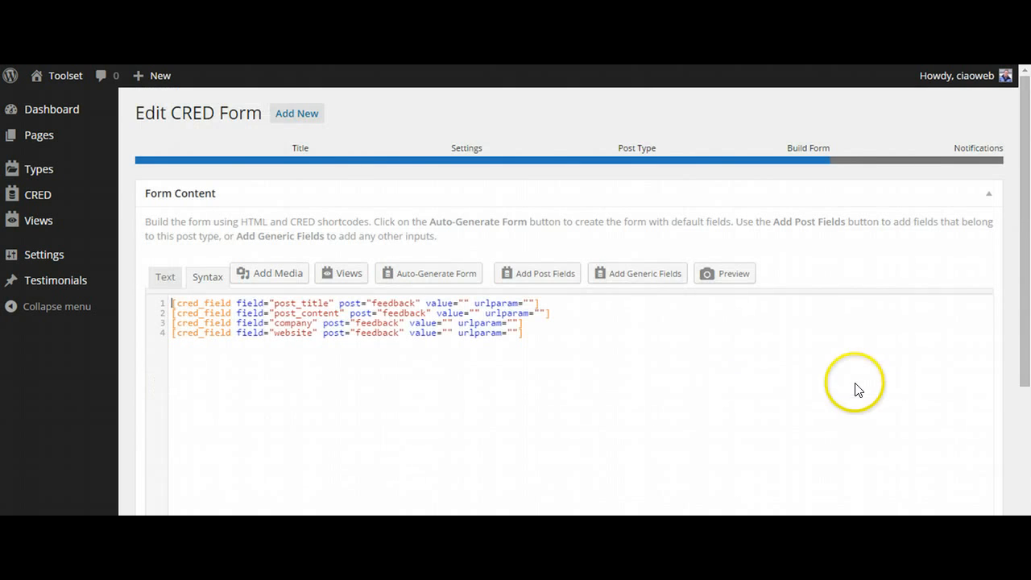
pyautogui.moveTo(545, 304); pyautogui.dragTo(550, 314)
pyautogui.click(563, 297)
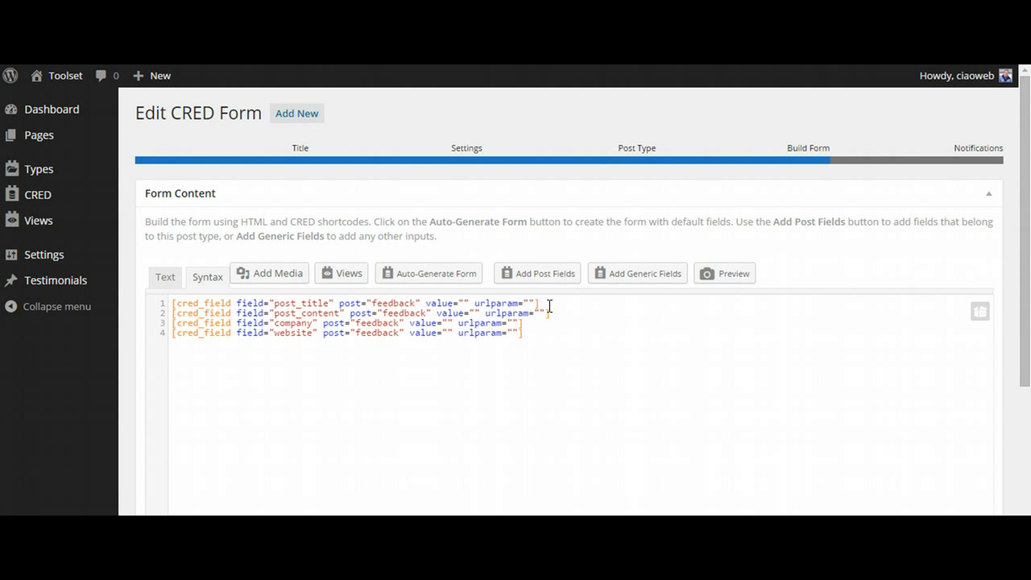
pyautogui.click(557, 314)
pyautogui.click(523, 323)
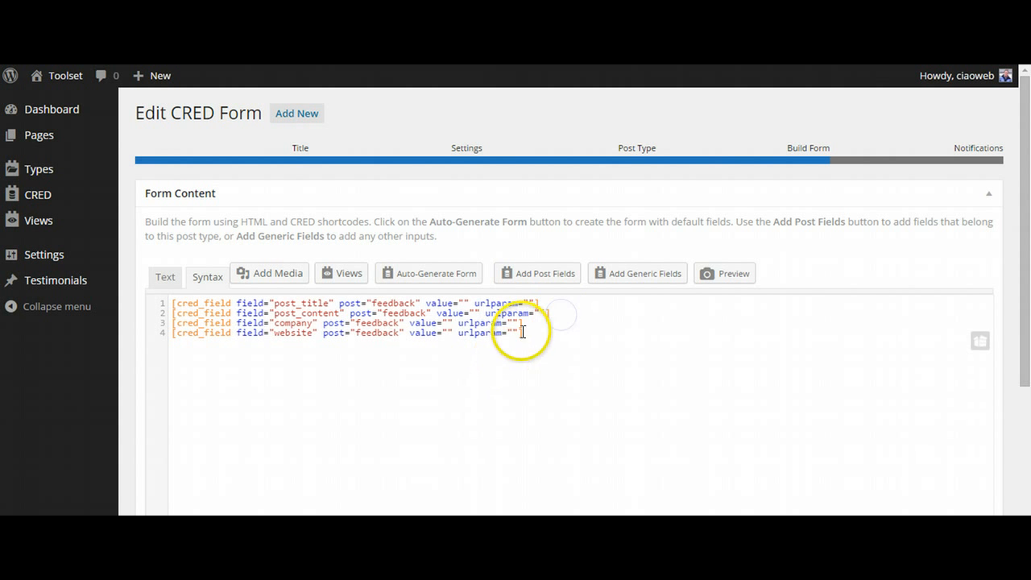
# Step: Add a <br /> tag at the end of the post_title field line and copy the tag
pyautogui.click(557, 306)
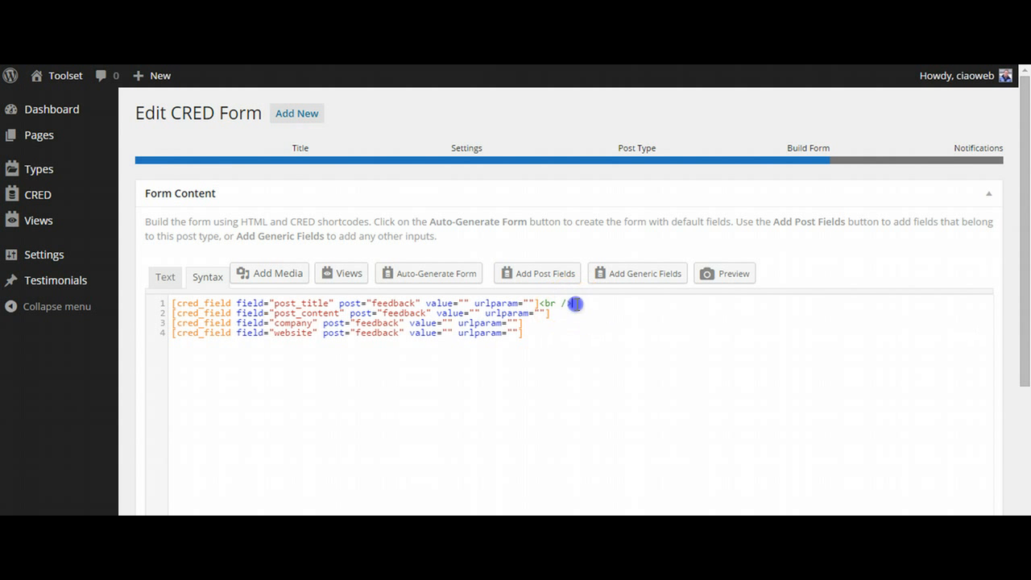
pyautogui.doubleClick(547, 302)
pyautogui.click(553, 302)
pyautogui.moveTo(538, 302); pyautogui.dragTo(578, 302)
pyautogui.rightClick(554, 301)
pyautogui.click(569, 278)
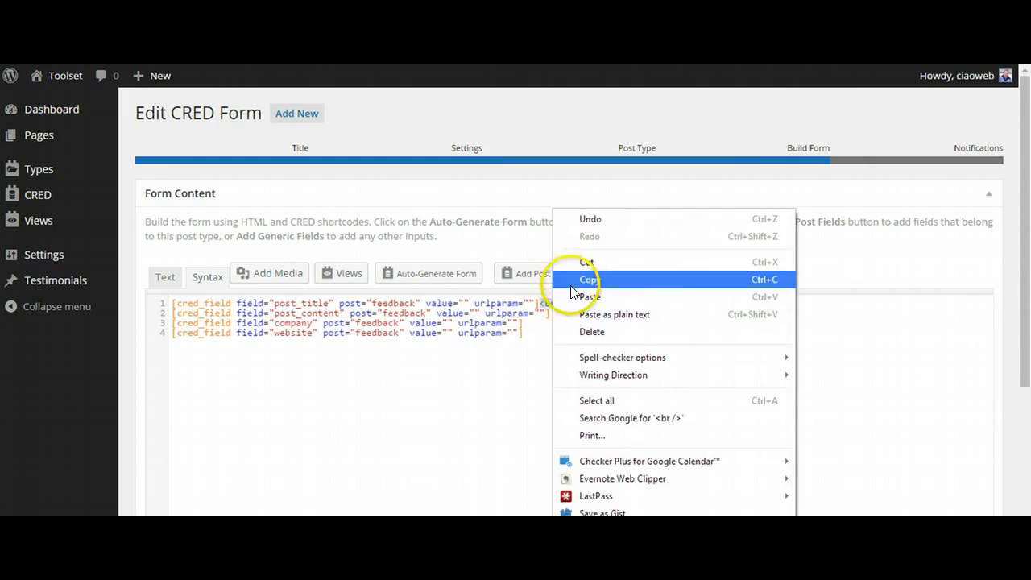
# Step: Paste the <br /> tag at the end of the post_content, company and website field lines
pyautogui.click(564, 314)
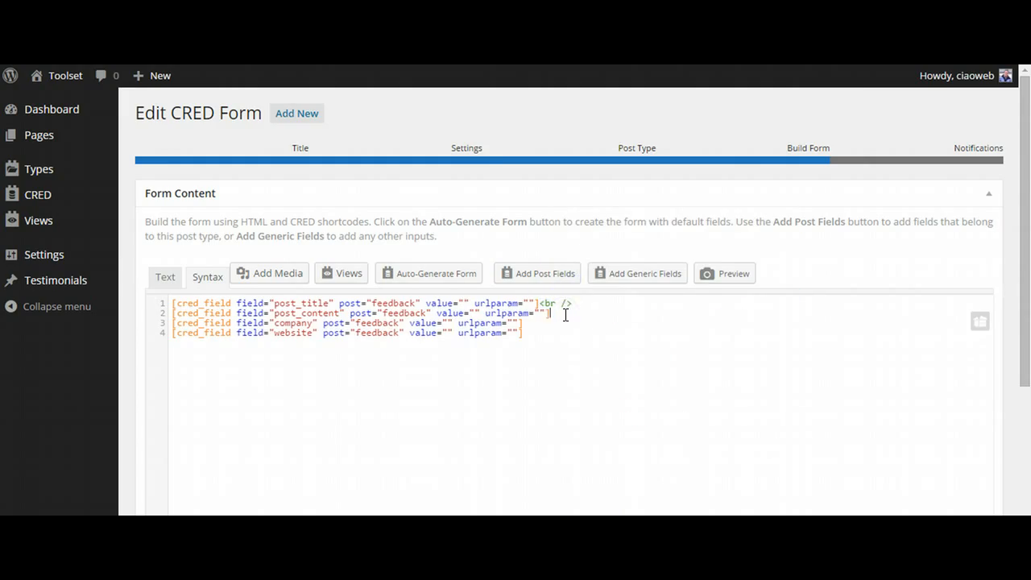
pyautogui.click(527, 322)
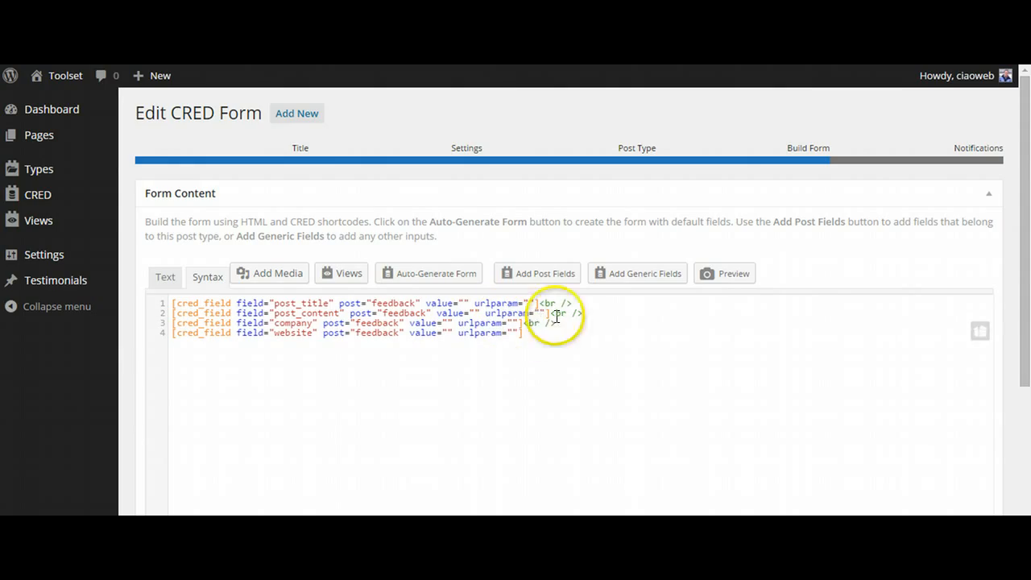
pyautogui.click(553, 331)
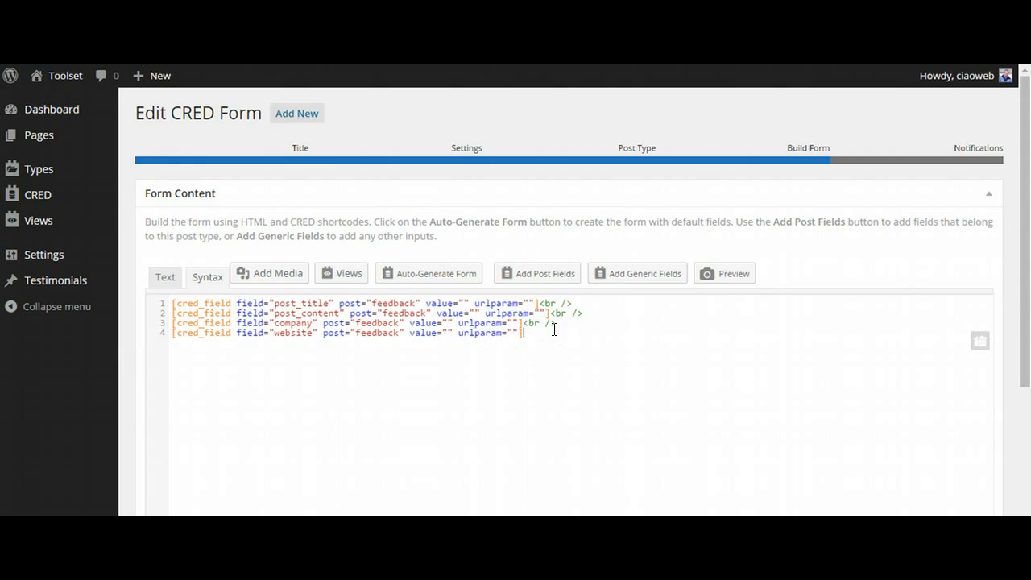
# Step: Continue to the notification settings and finish the form wizard without adding a notification
pyautogui.scroll(-3, 639, 346)
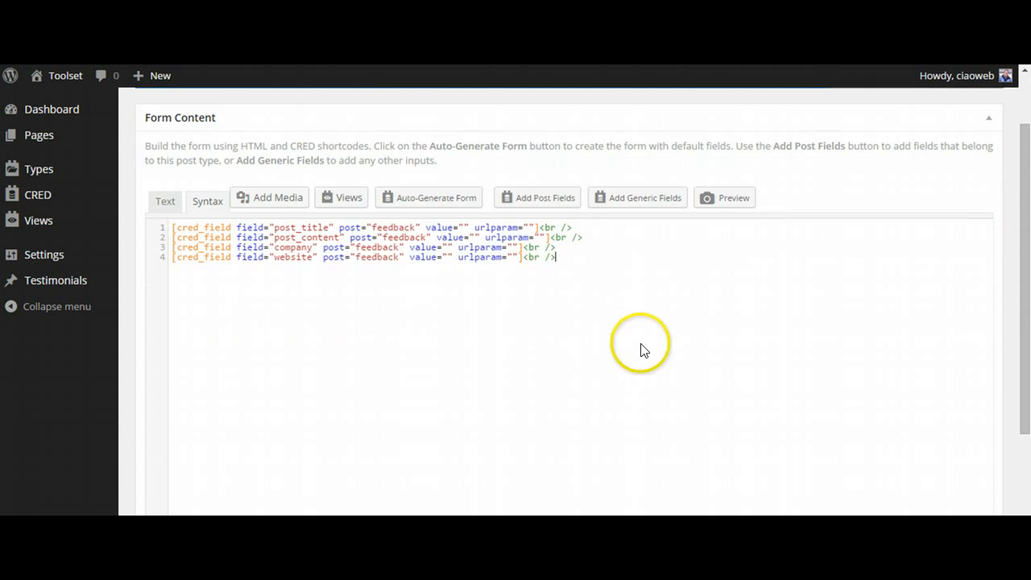
pyautogui.scroll(2, 641, 357)
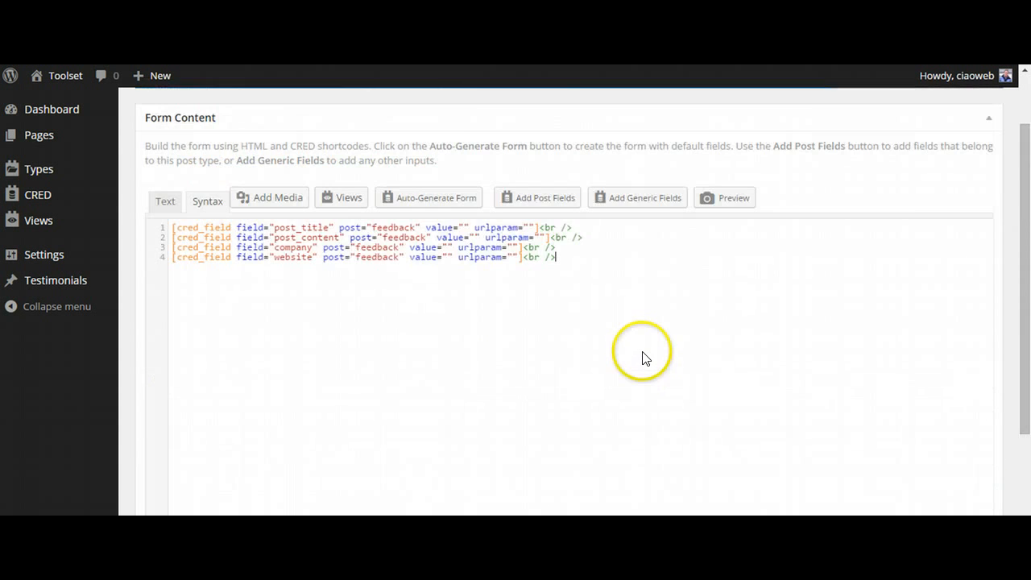
pyautogui.click(642, 348)
pyautogui.scroll(-3, 641, 347)
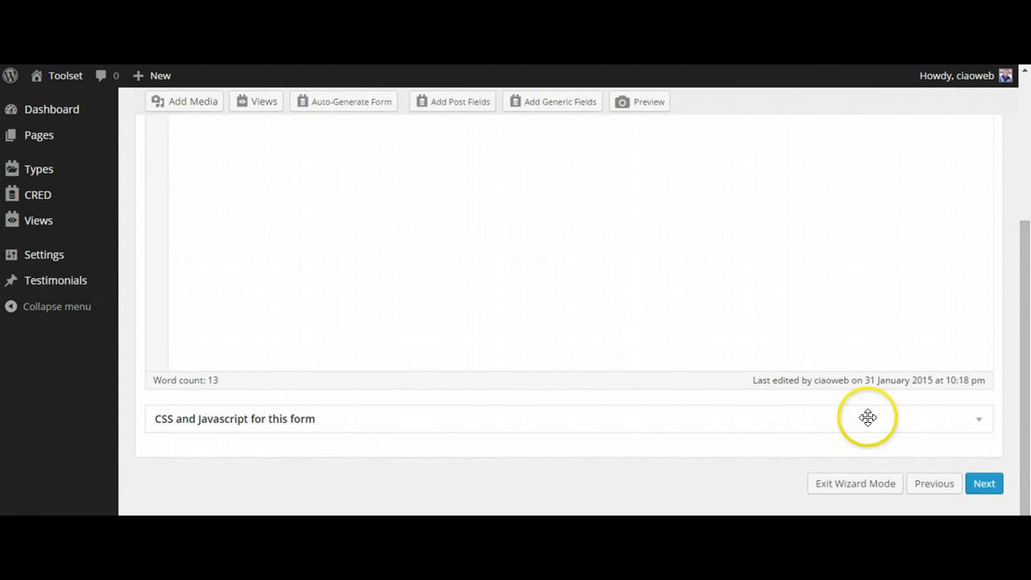
pyautogui.click(979, 482)
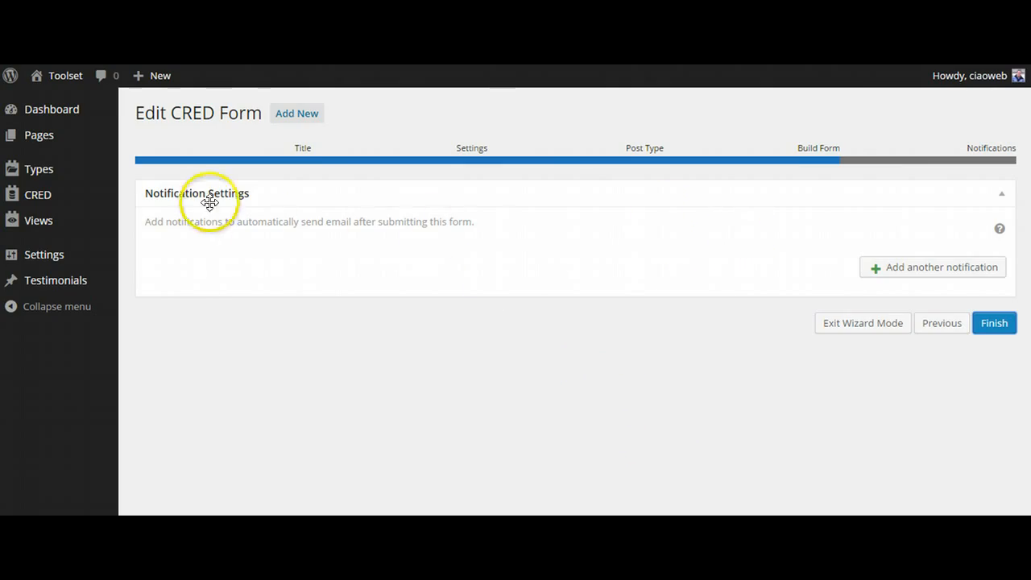
pyautogui.click(994, 325)
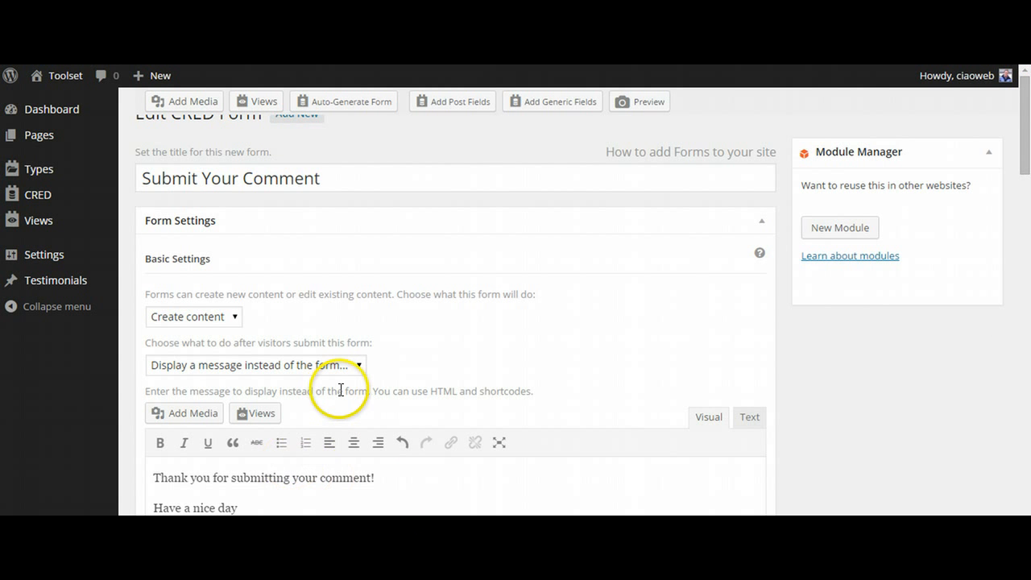
# Step: Review the Submit Your Comment form's settings, from the basic settings and thank-you message to the post type settings
pyautogui.scroll(-2, 368, 338)
pyautogui.scroll(2, 378, 339)
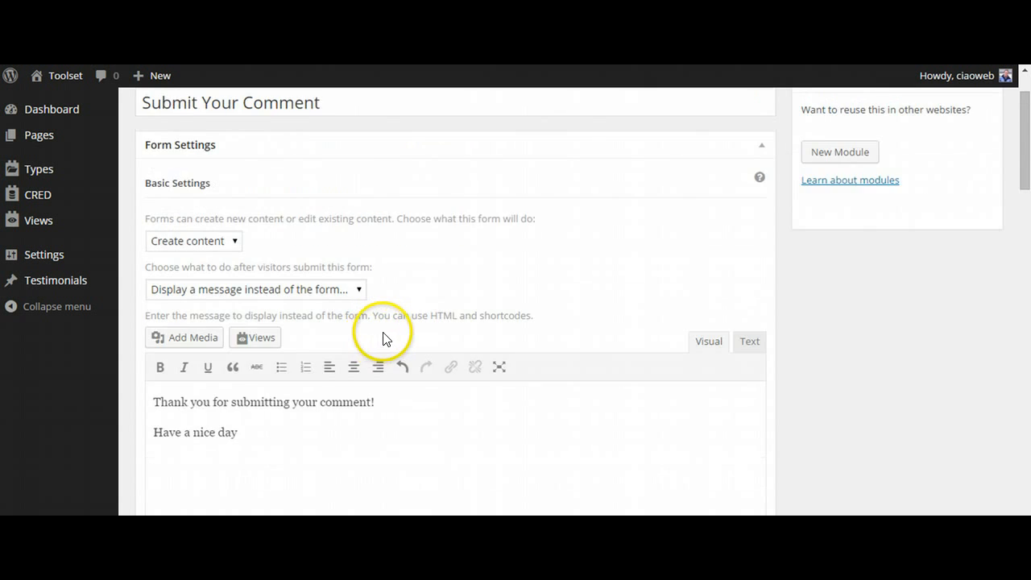
pyautogui.scroll(-2, 385, 341)
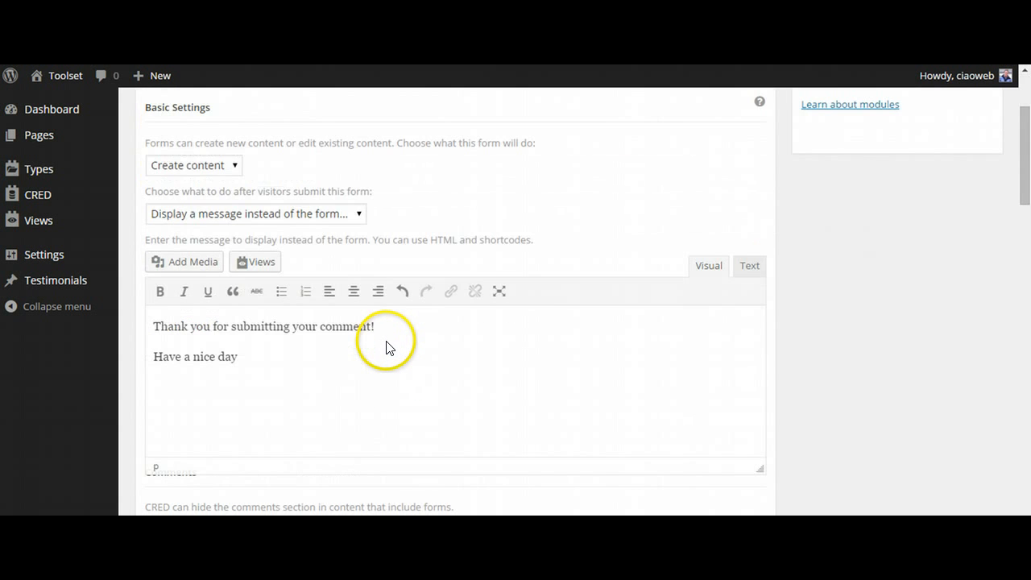
pyautogui.scroll(2, 387, 344)
pyautogui.scroll(-1, 388, 352)
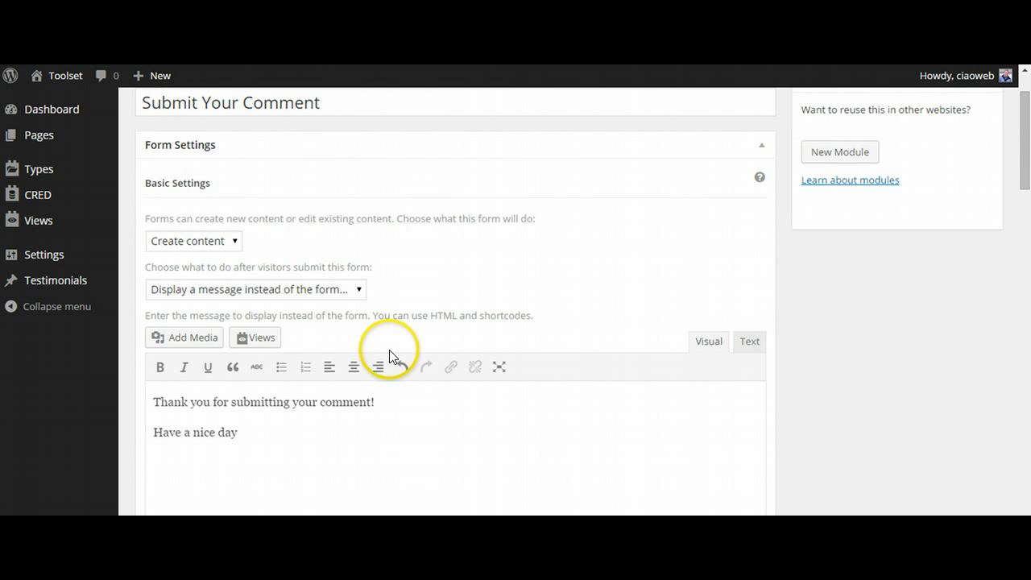
pyautogui.scroll(1, 389, 355)
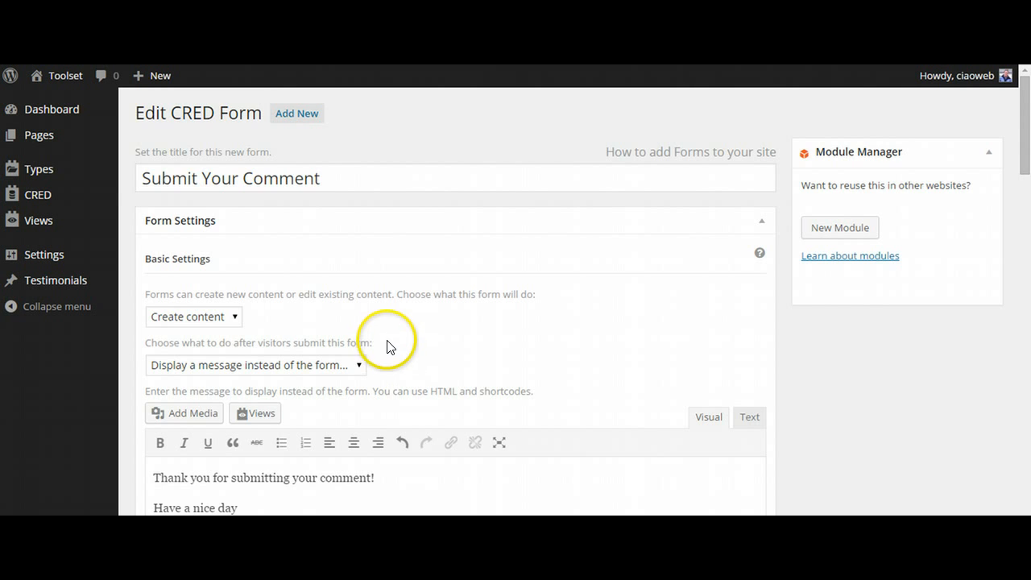
pyautogui.scroll(-2, 387, 346)
pyautogui.scroll(2, 387, 339)
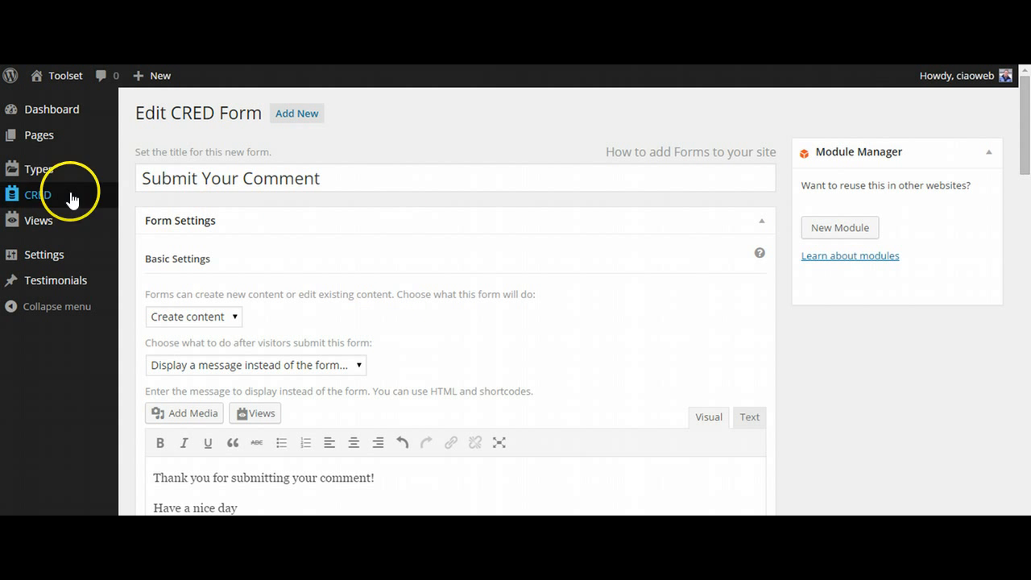
pyautogui.moveTo(45, 133)
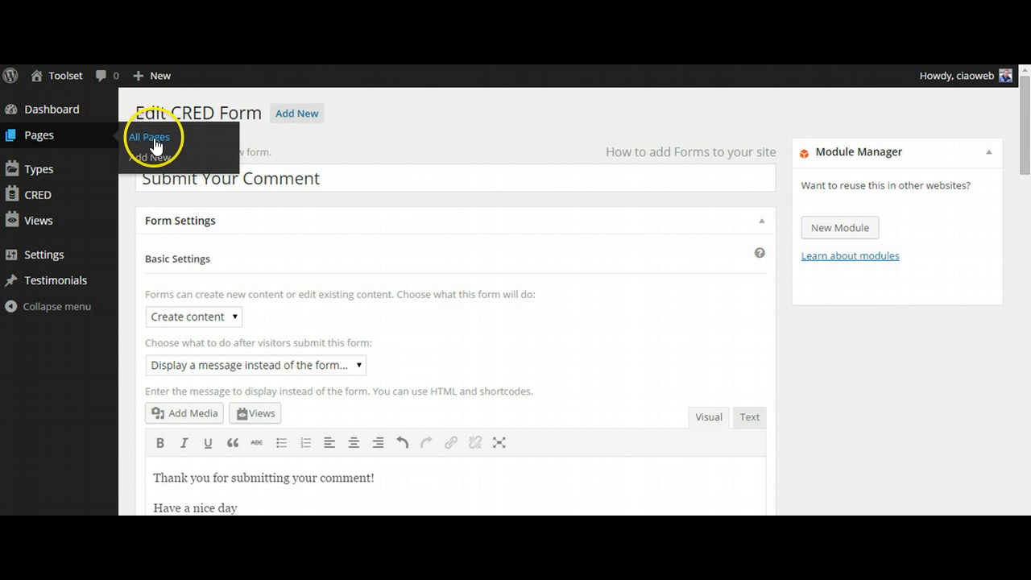
pyautogui.scroll(-15, 524, 384)
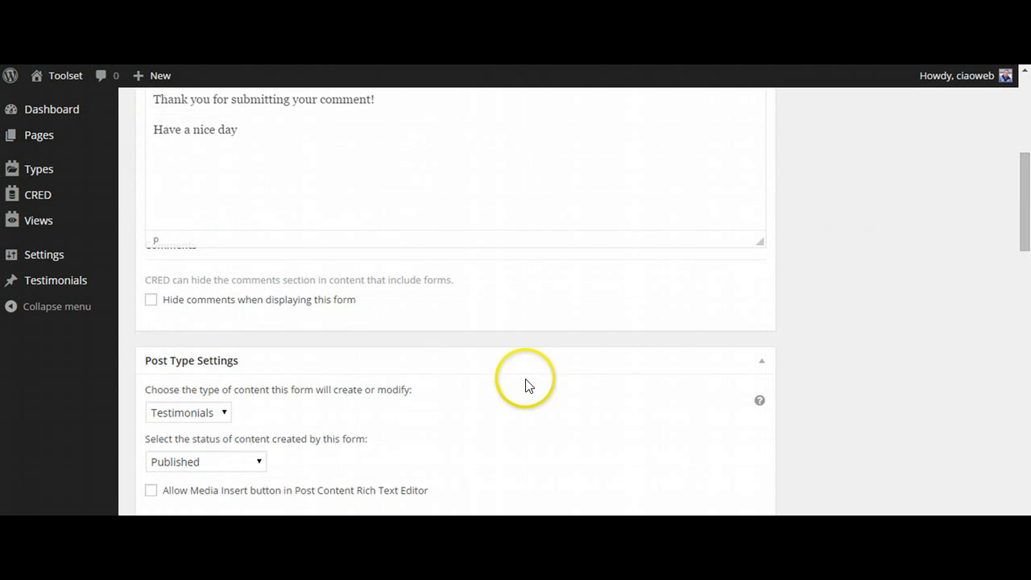
pyautogui.scroll(-15, 537, 360)
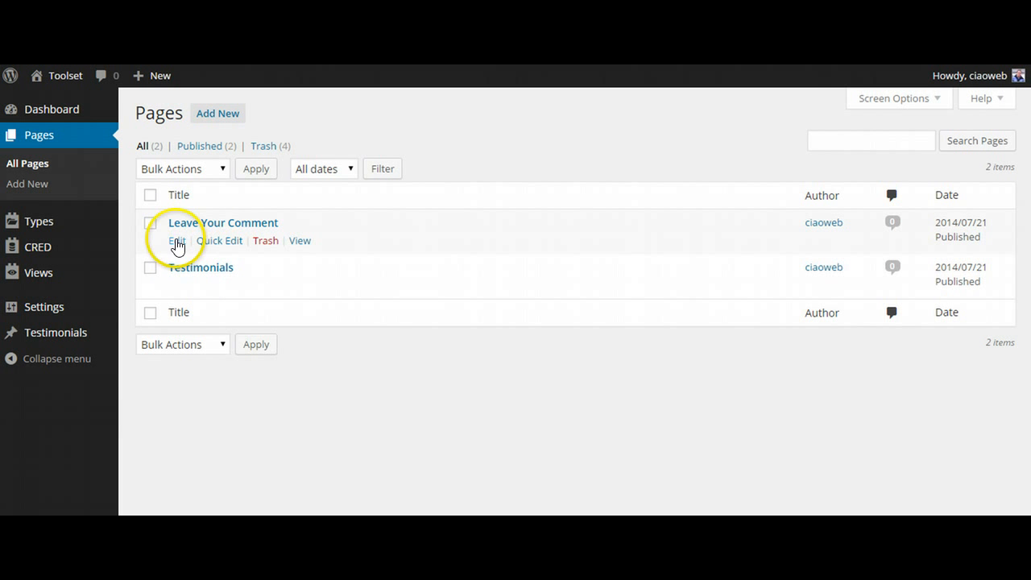
# Step: Edit the Leave Your Comment page and insert the Submit Your Comment form shortcode as a new content form
pyautogui.click(177, 240)
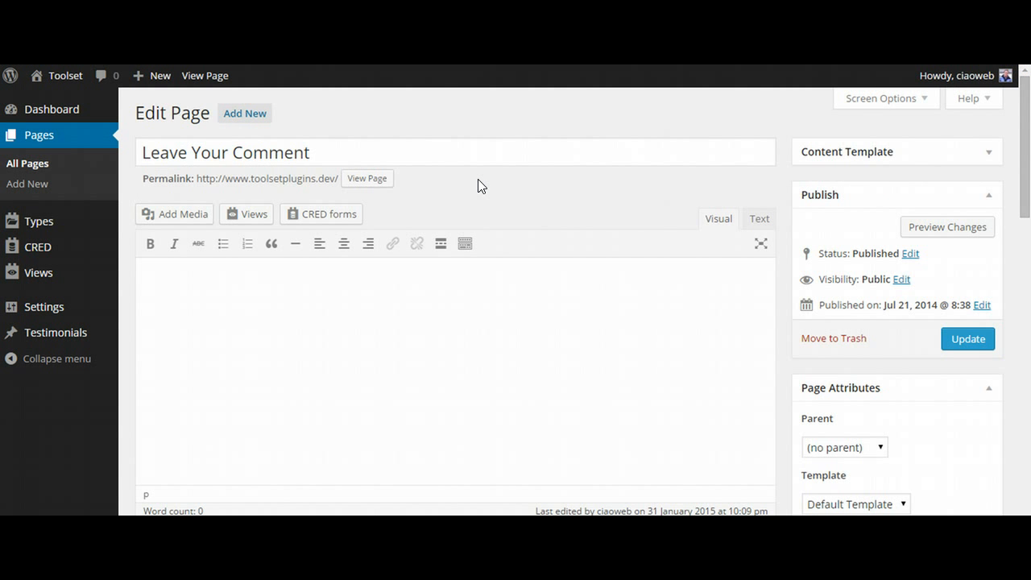
pyautogui.click(207, 289)
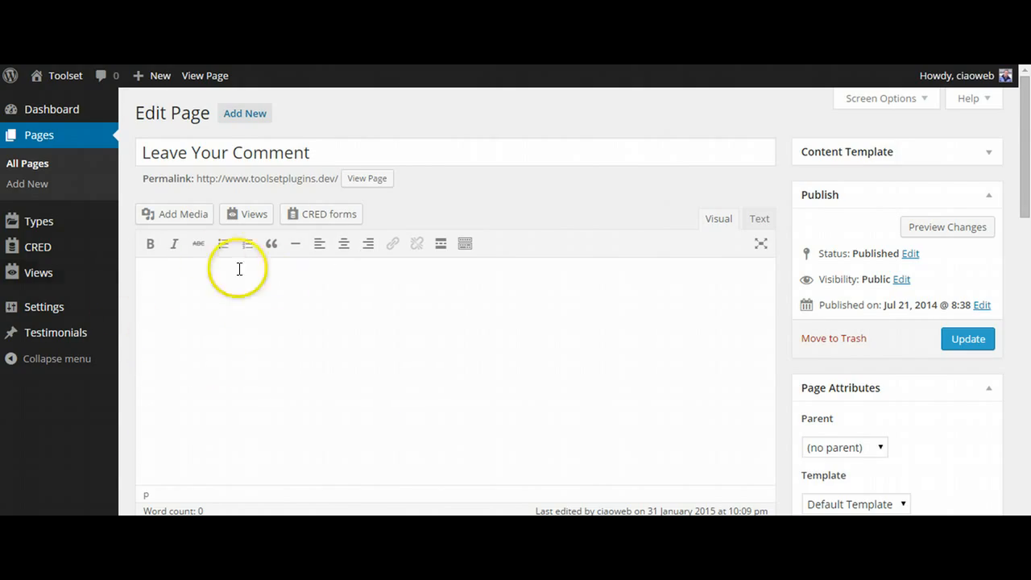
pyautogui.click(316, 216)
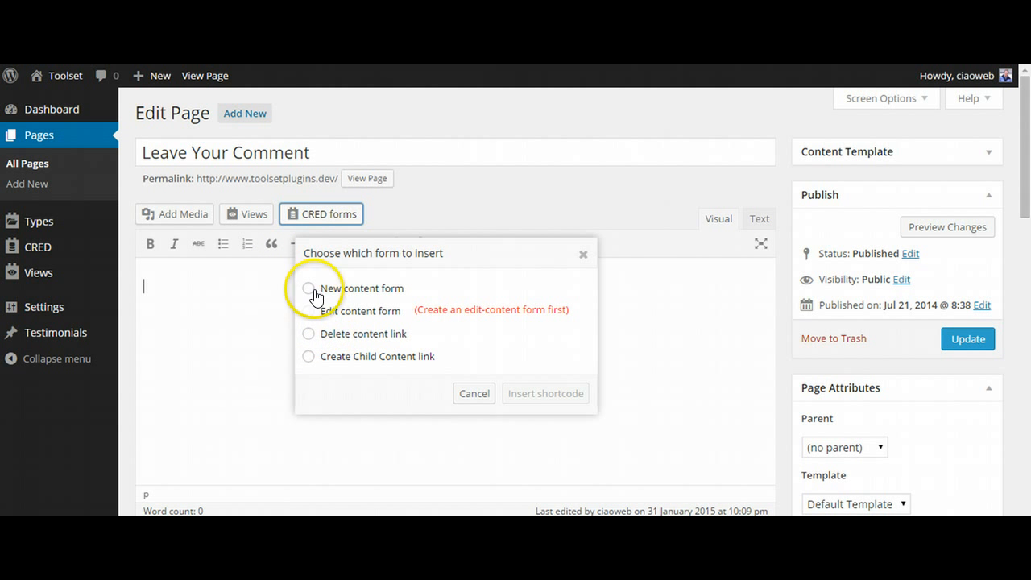
pyautogui.click(310, 289)
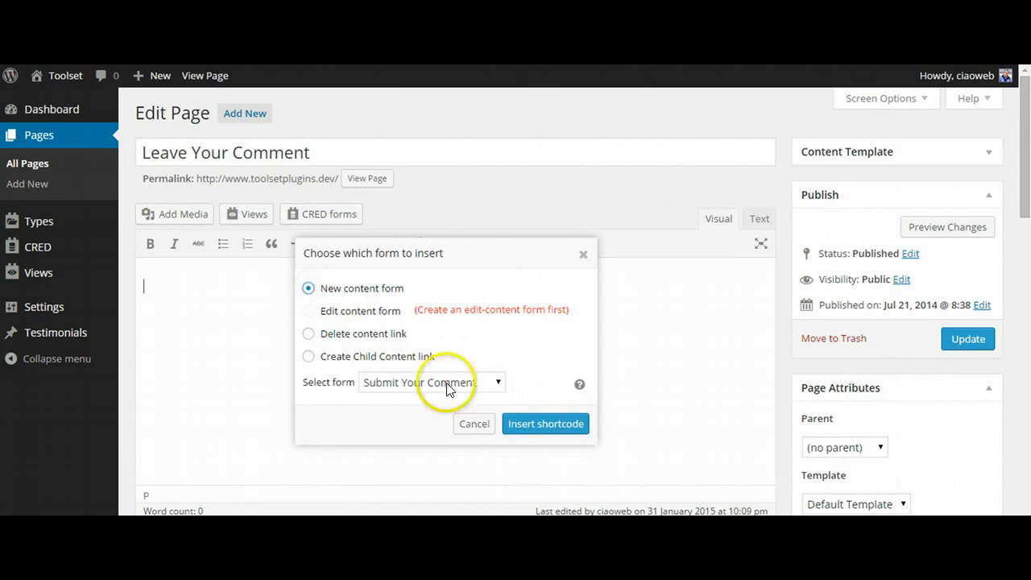
pyautogui.click(537, 424)
# Step: Update the Leave Your Comment page and view it in a new browser tab
pyautogui.click(969, 340)
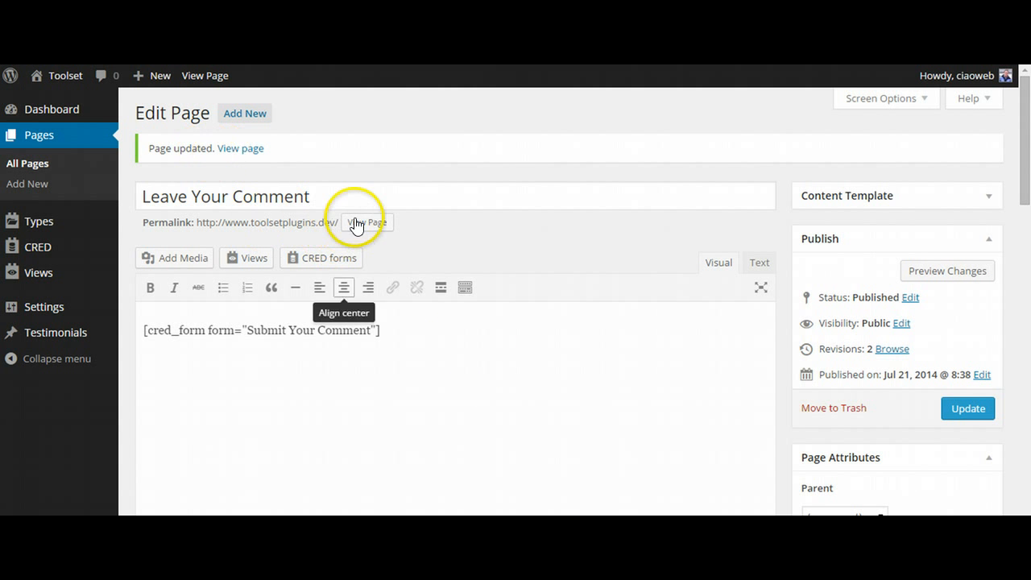
pyautogui.rightClick(360, 224)
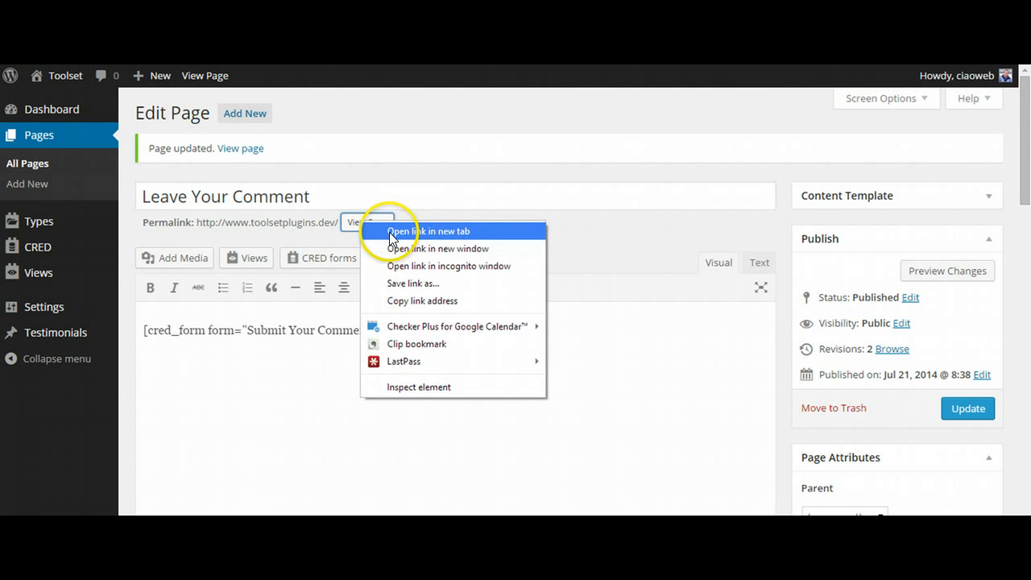
pyautogui.click(390, 234)
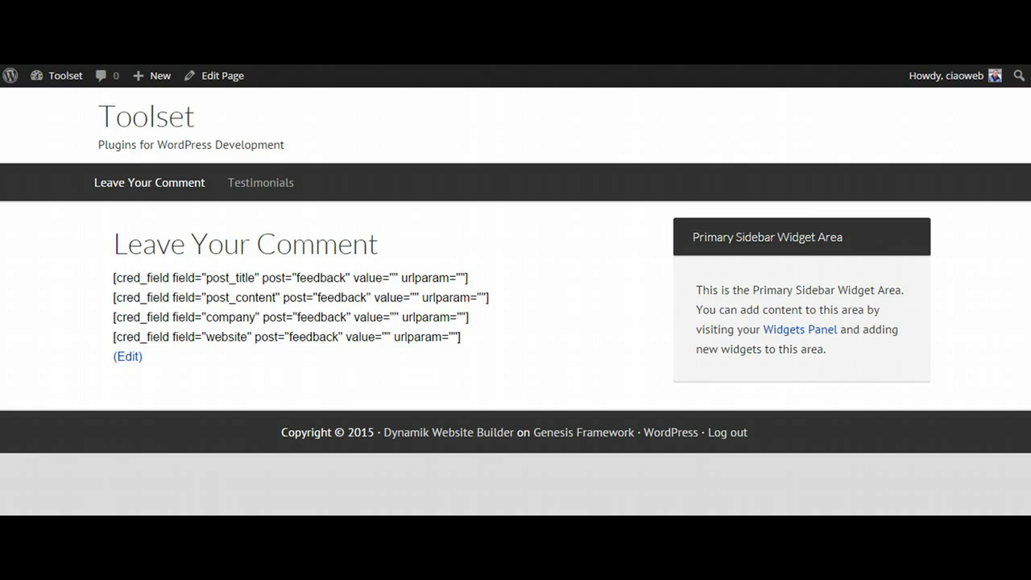
# Step: Examine the Submit Your Comment form on the published Leave Your Comment page
pyautogui.scroll(-1, 201, 407)
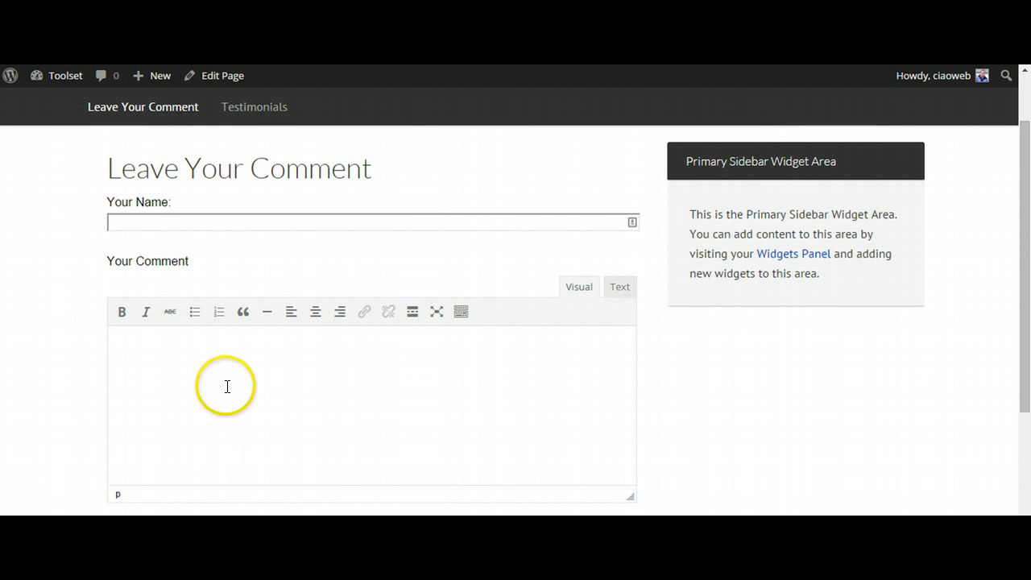
pyautogui.scroll(-3, 227, 387)
pyautogui.scroll(2, 229, 394)
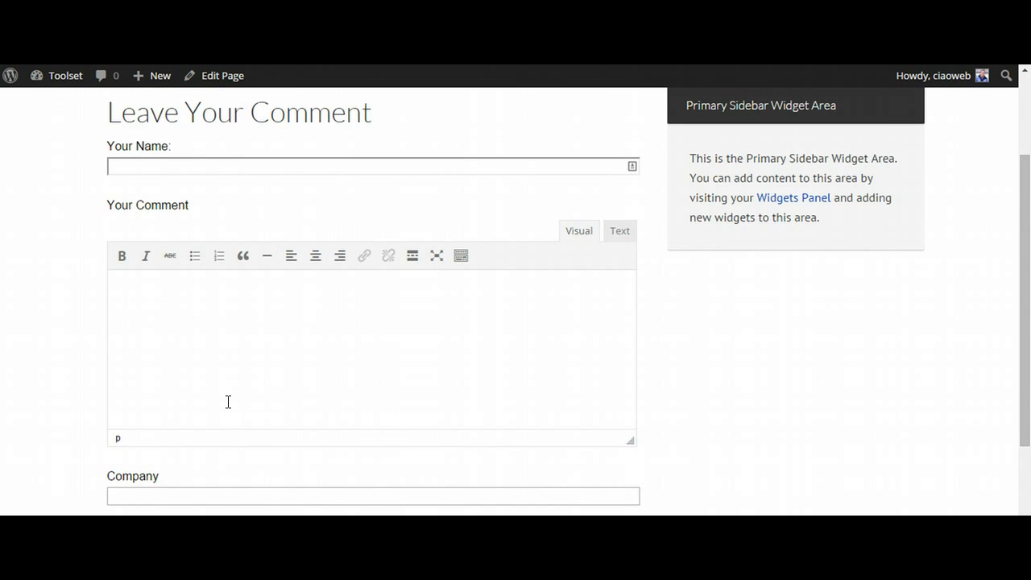
pyautogui.scroll(2, 227, 402)
pyautogui.scroll(-1, 227, 402)
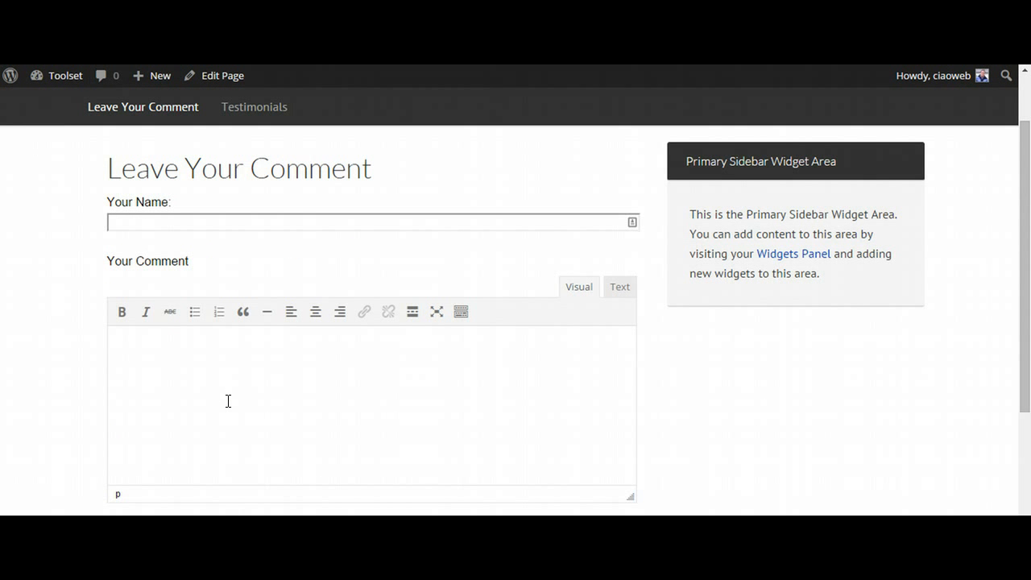
pyautogui.click(235, 389)
pyautogui.scroll(1, 235, 390)
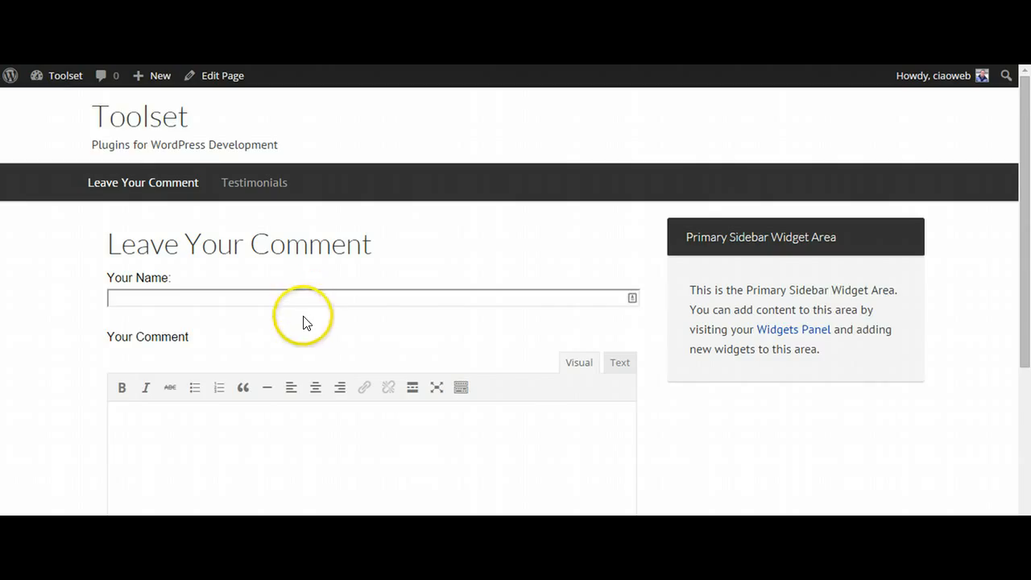
pyautogui.scroll(-1, 304, 322)
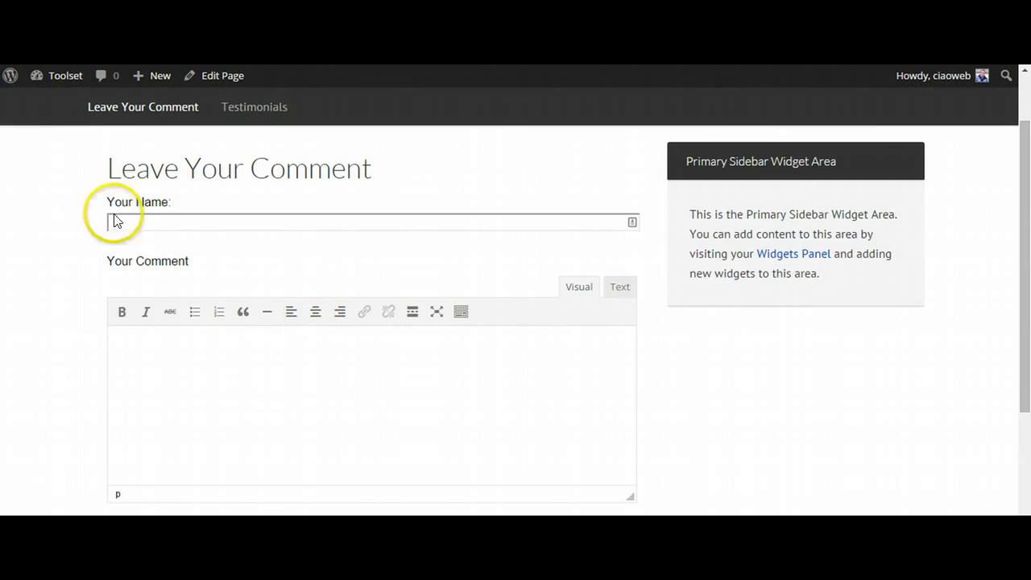
# Step: Check that the Your Name, Your Comment, Company and Website fields on the published form accept the cursor
pyautogui.click(138, 219)
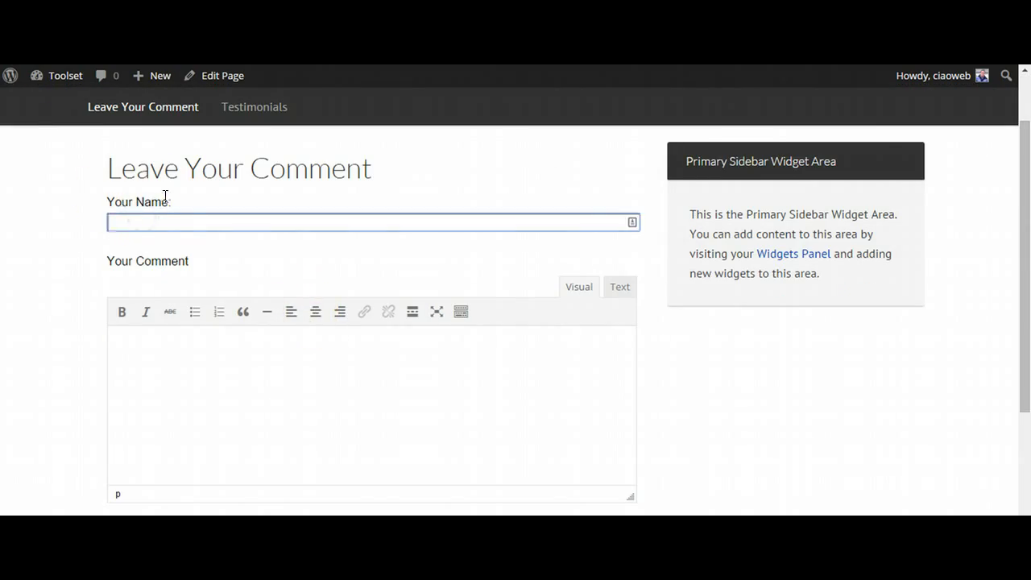
pyautogui.click(164, 220)
pyautogui.scroll(-2, 161, 338)
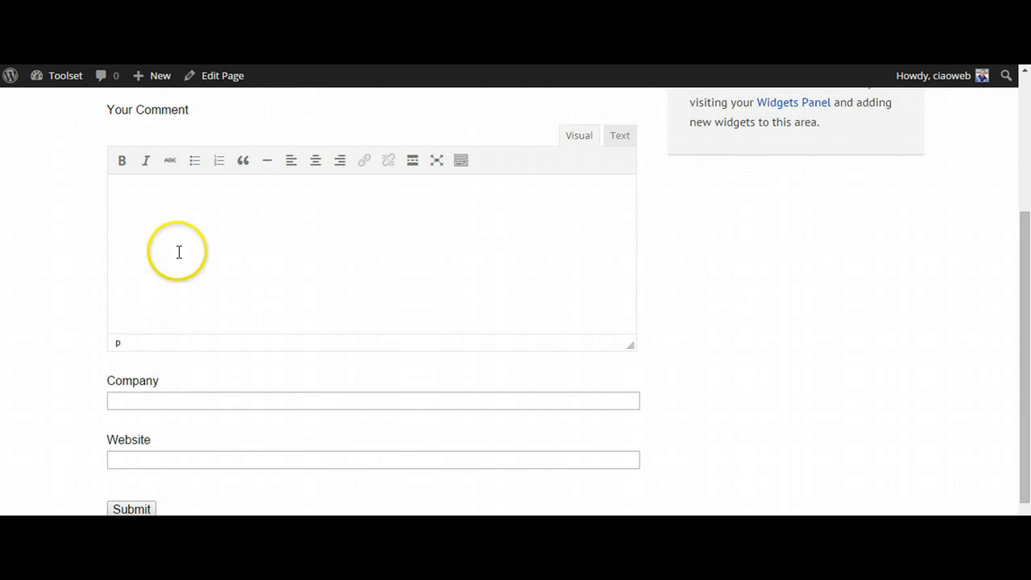
pyautogui.click(174, 241)
pyautogui.scroll(-1, 165, 282)
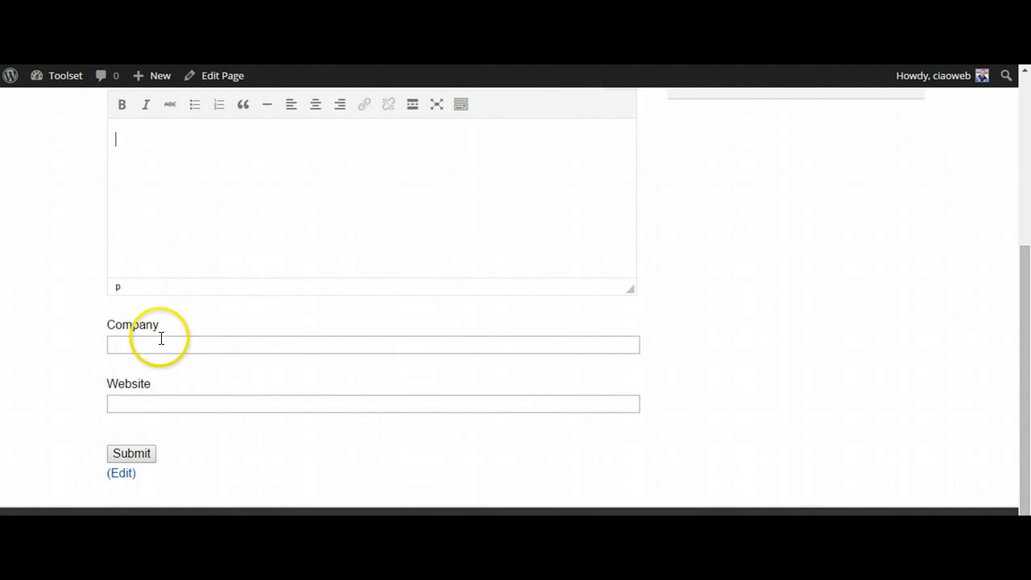
pyautogui.click(143, 344)
pyautogui.click(143, 396)
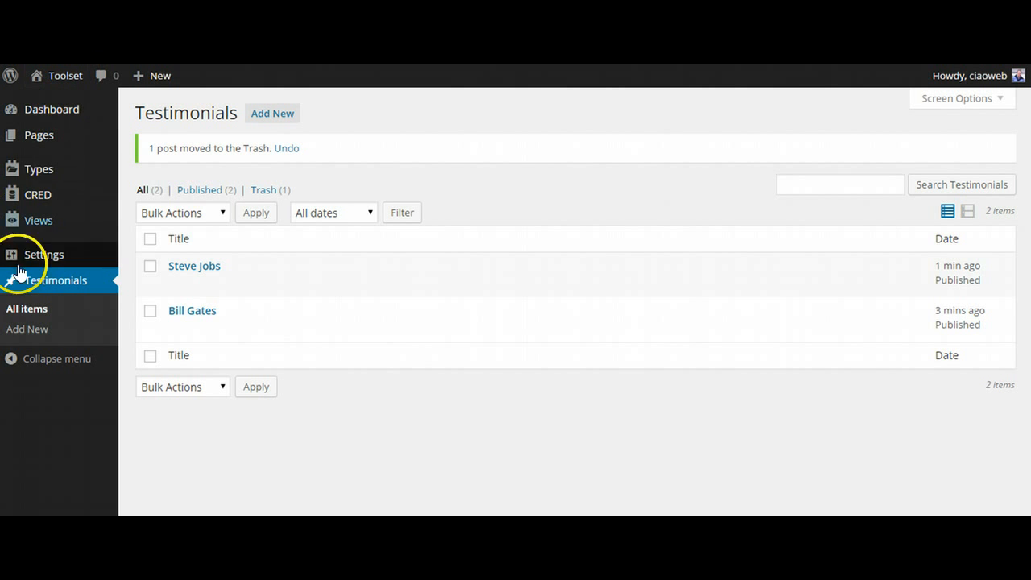
# Step: Open the Submit Your Comment form for editing from the CRED forms list and go to its form content
pyautogui.moveTo(35, 214)
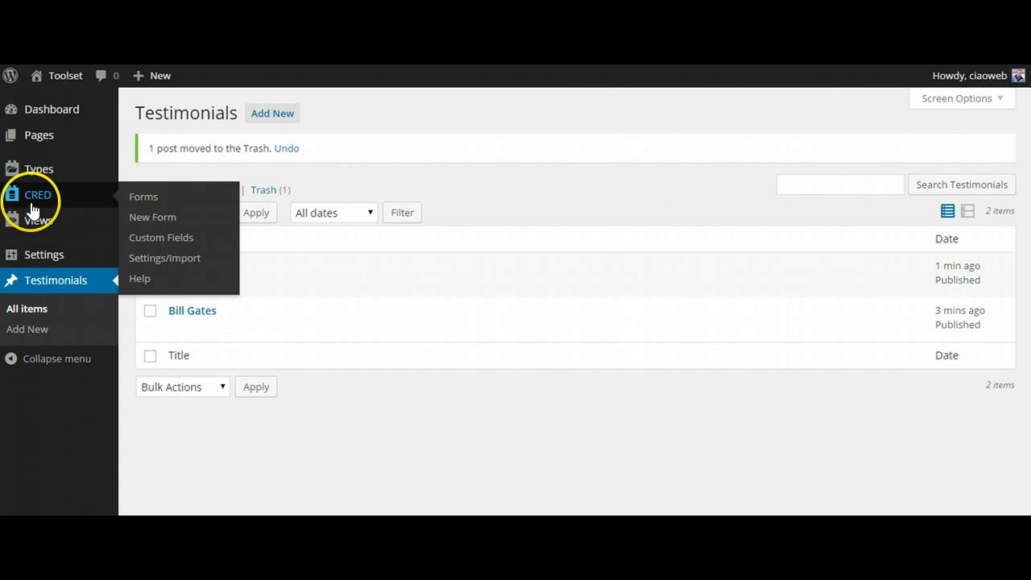
pyautogui.click(143, 200)
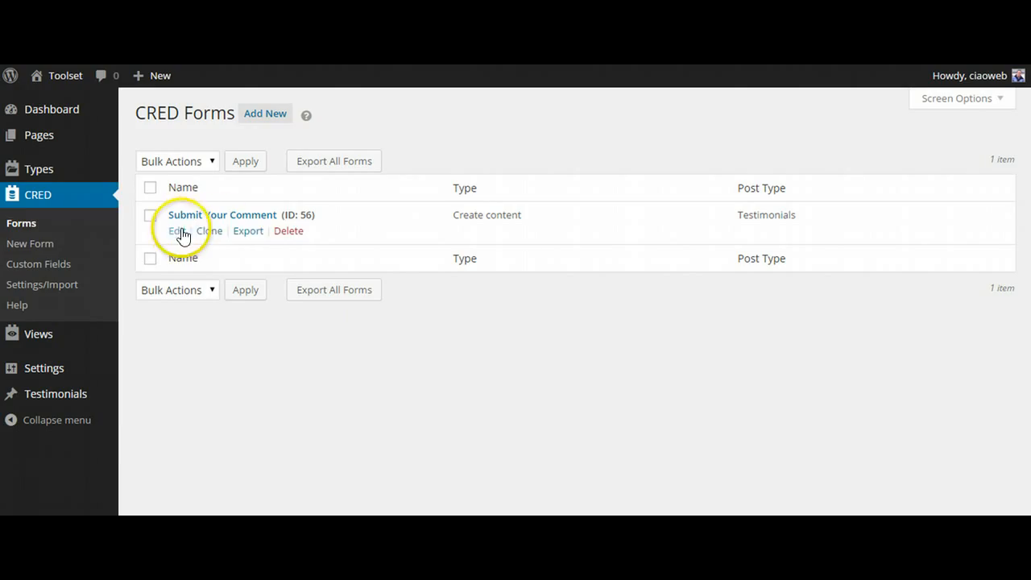
pyautogui.click(181, 231)
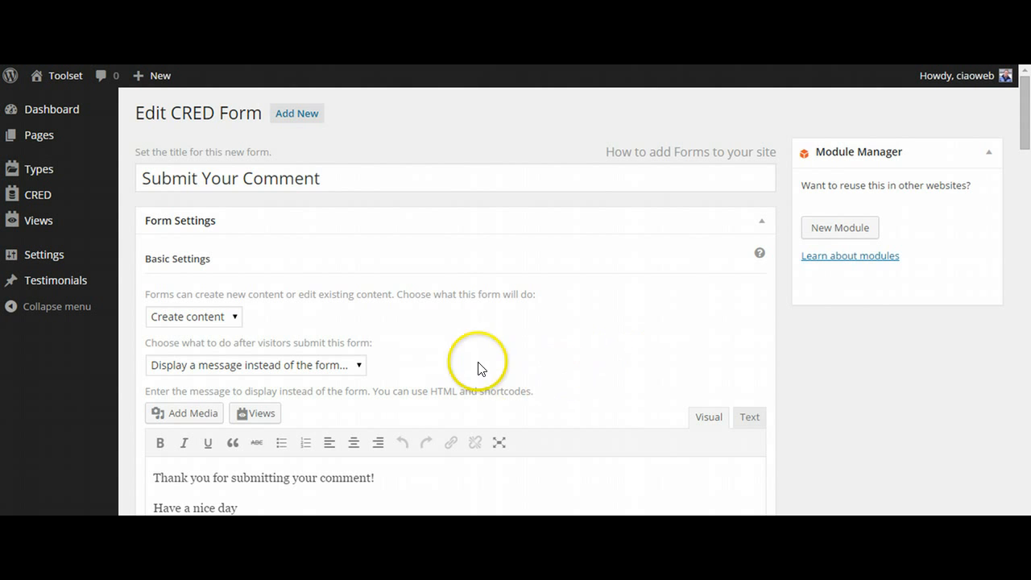
pyautogui.scroll(-10, 478, 371)
pyautogui.scroll(1, 478, 370)
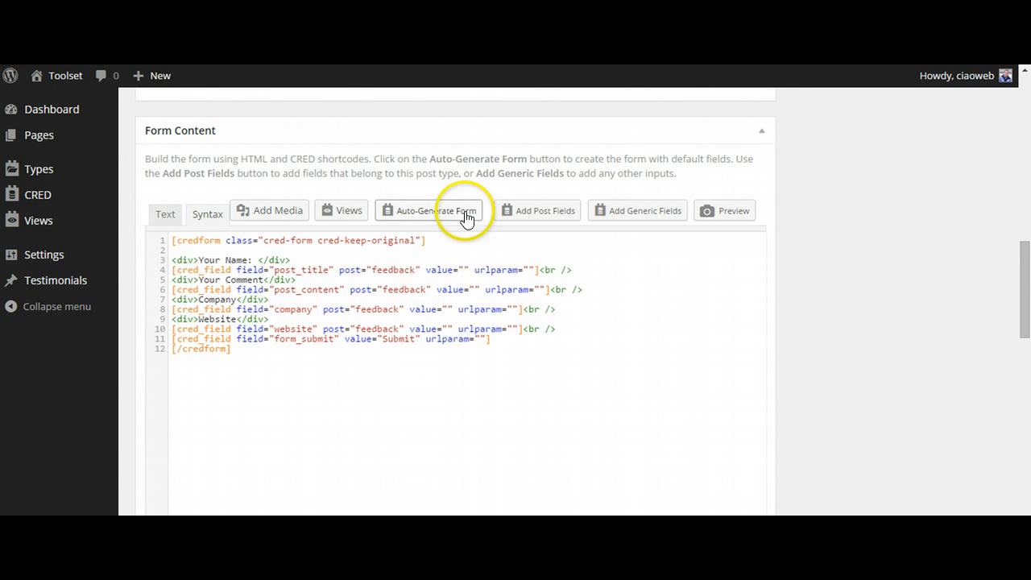
# Step: Check the available post fields and examine the opening and closing credform shortcodes and the form_submit shortcode in the form content
pyautogui.click(535, 211)
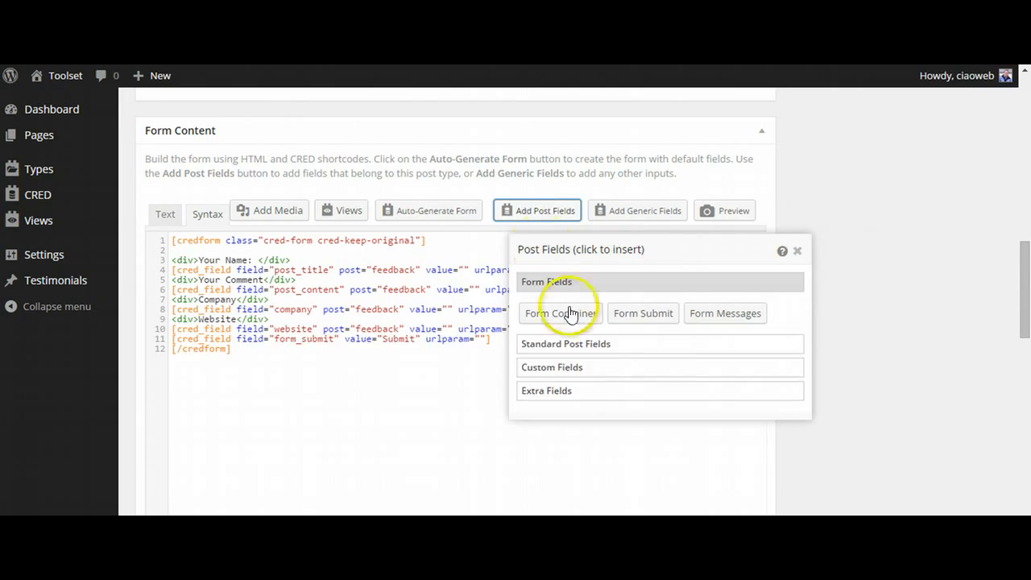
pyautogui.click(364, 441)
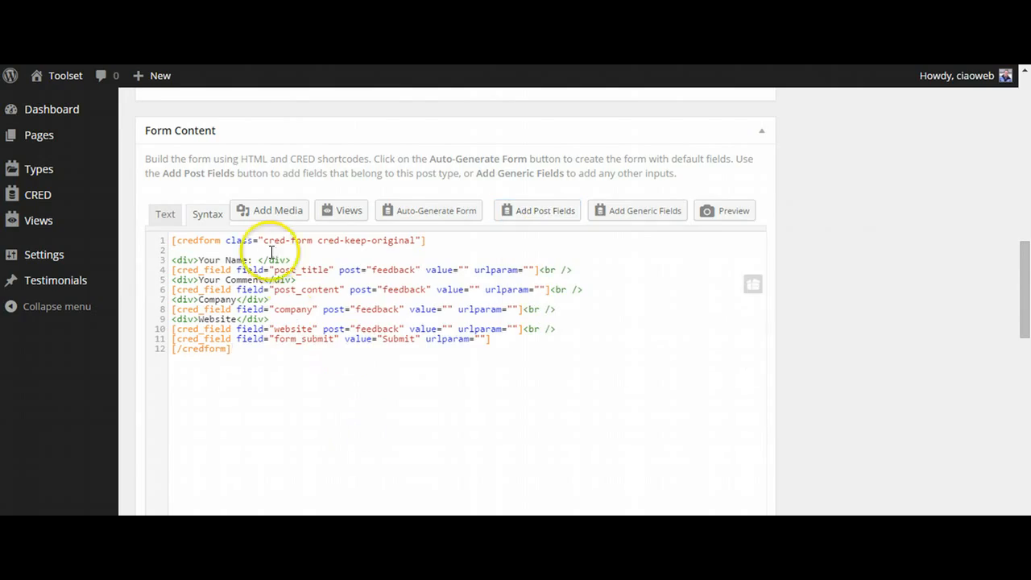
pyautogui.click(426, 240)
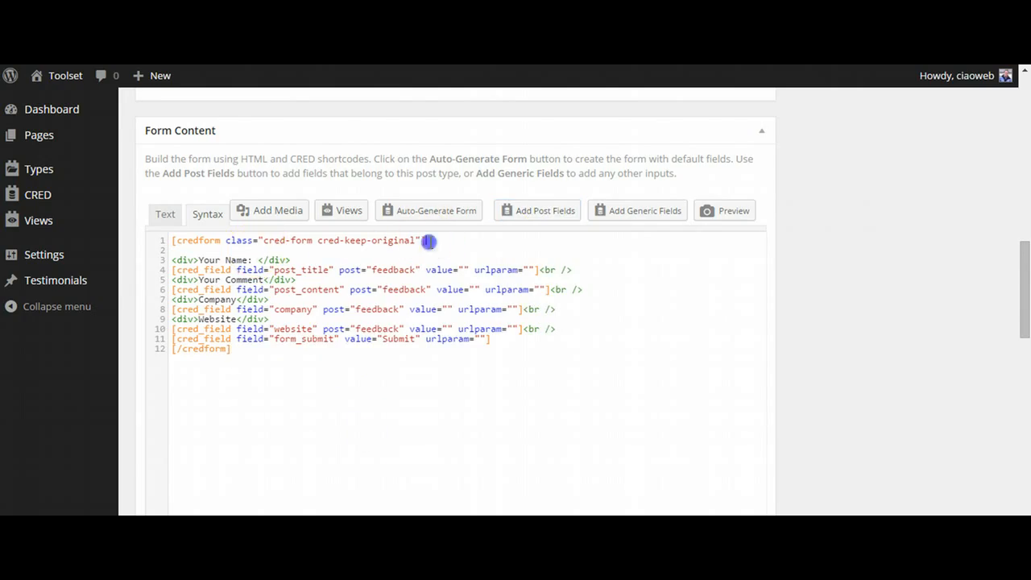
pyautogui.moveTo(312, 240); pyautogui.dragTo(171, 239)
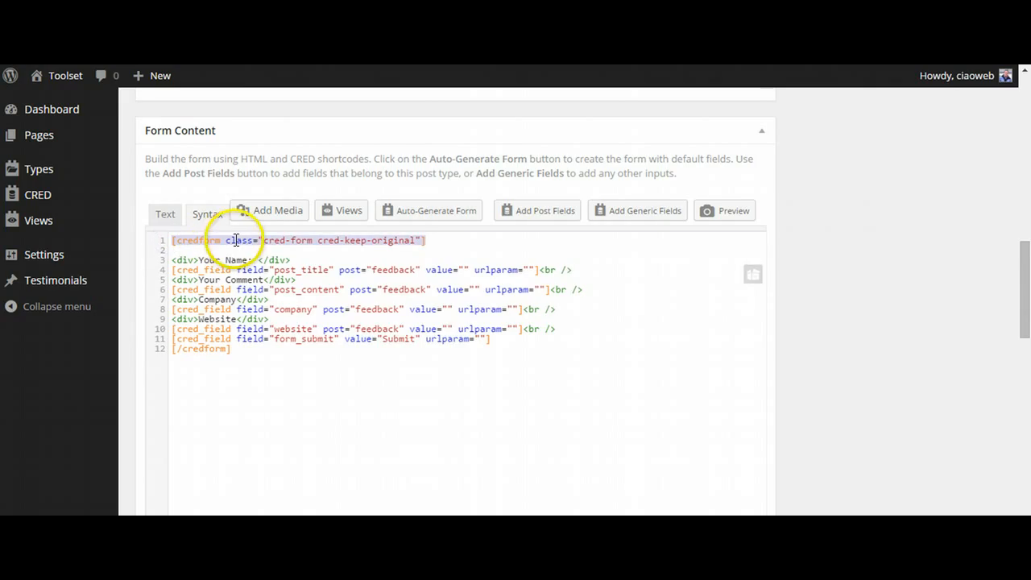
pyautogui.moveTo(244, 343); pyautogui.dragTo(234, 349)
pyautogui.click(233, 351)
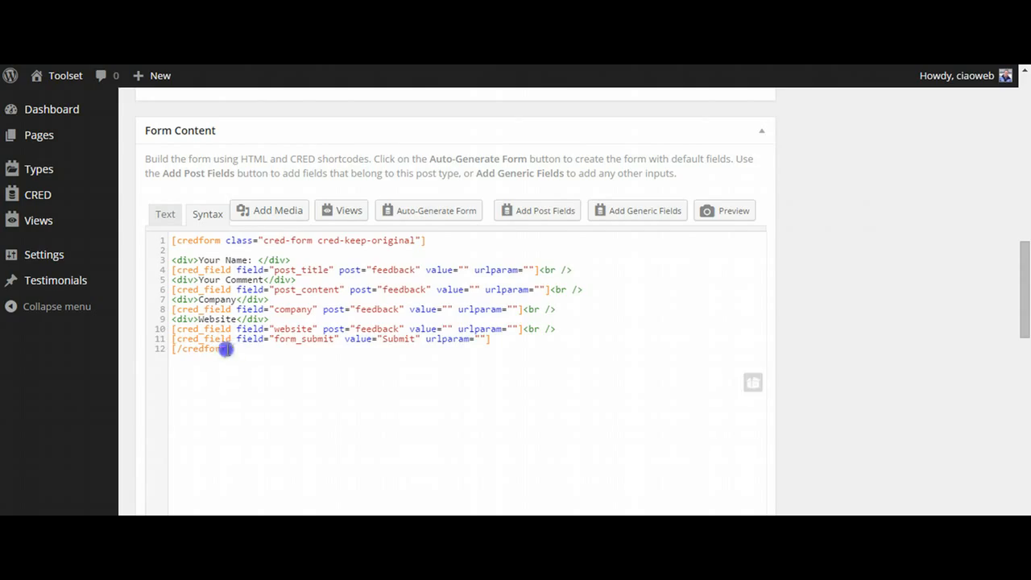
pyautogui.click(489, 338)
pyautogui.moveTo(488, 338); pyautogui.dragTo(181, 338)
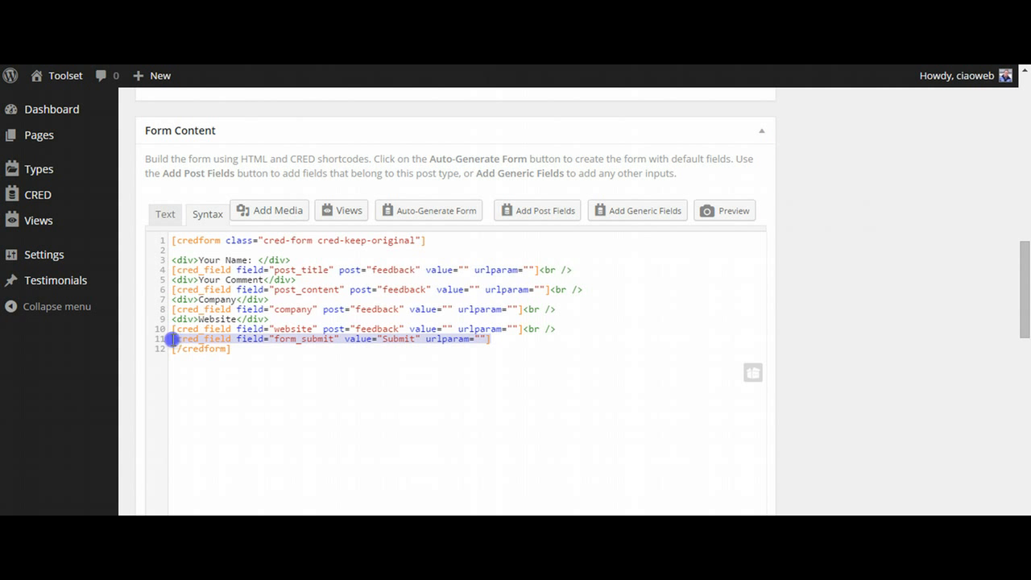
pyautogui.click(176, 240)
pyautogui.click(432, 235)
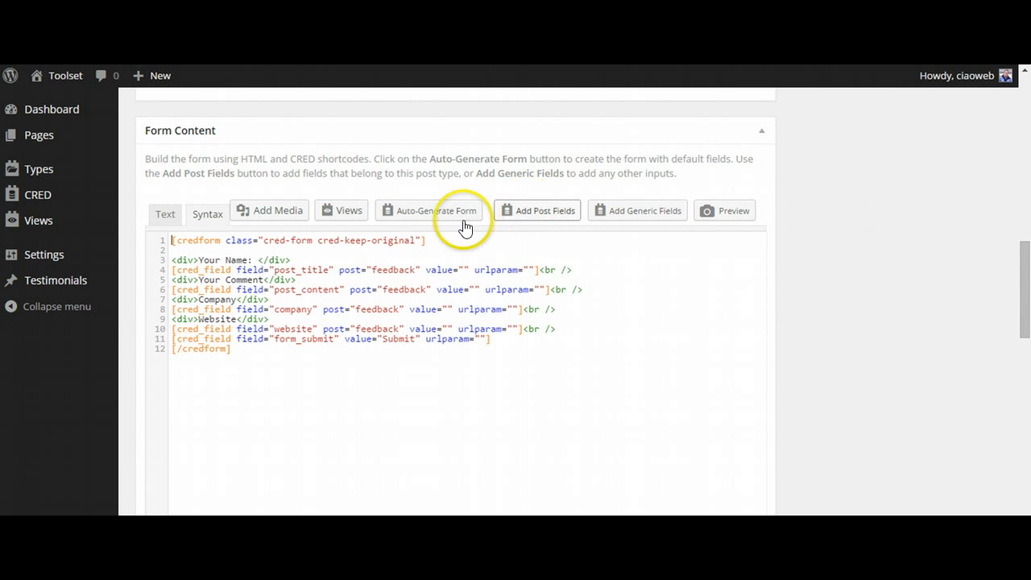
# Step: View the auto-generated form scaffold without inserting it, and look at the form fields offered among the post fields
pyautogui.click(439, 216)
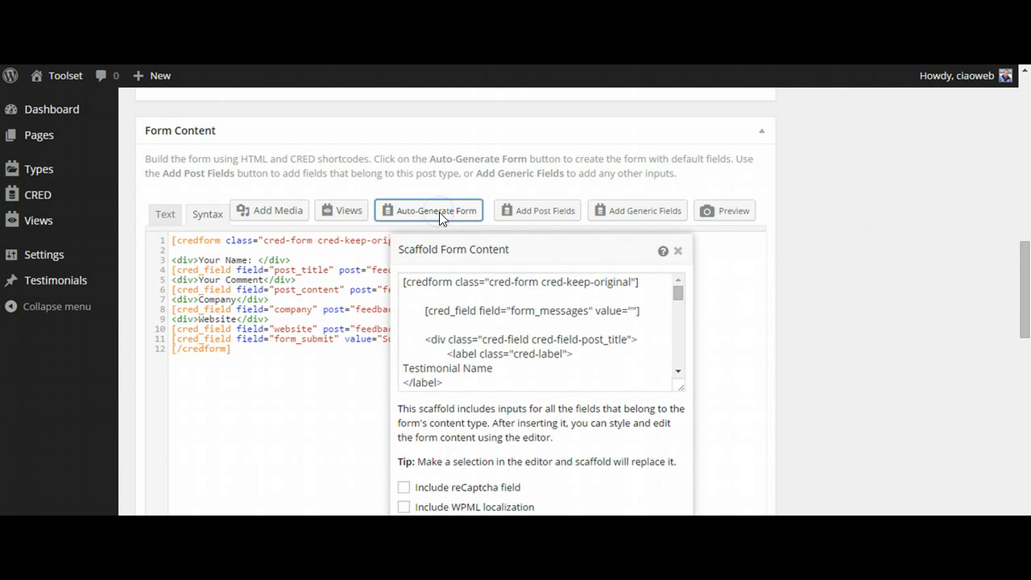
pyautogui.click(678, 250)
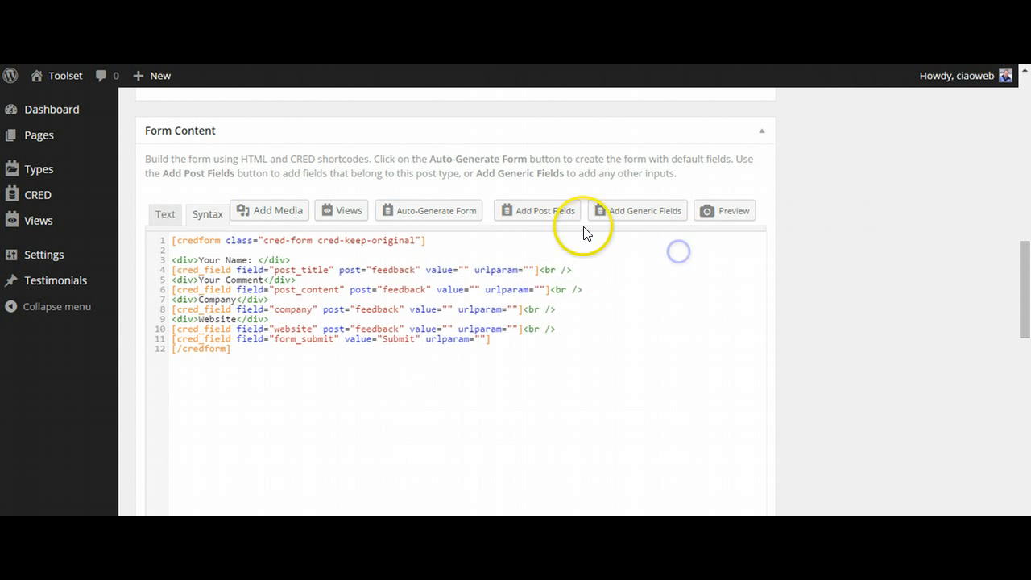
pyautogui.click(547, 211)
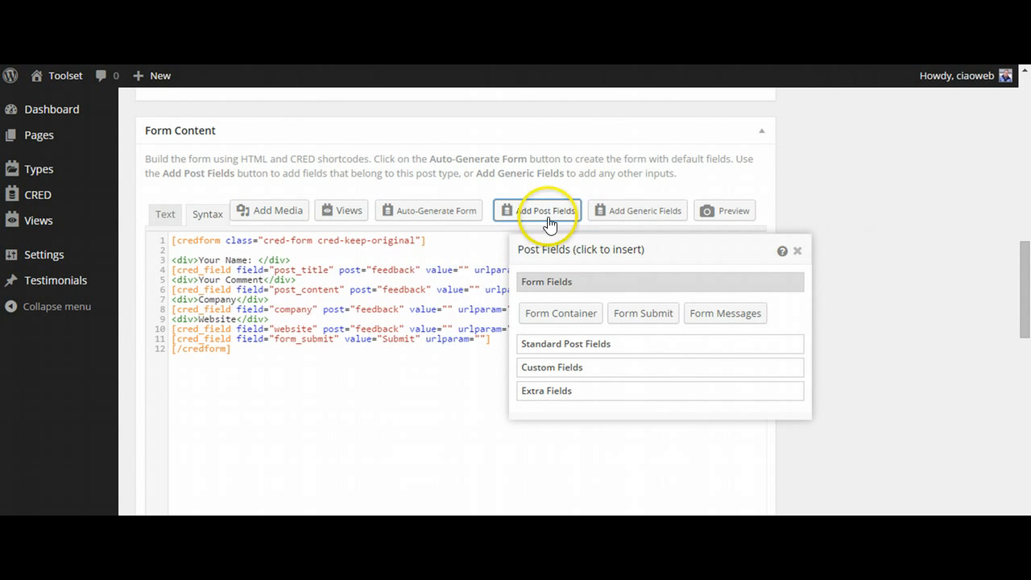
pyautogui.click(567, 313)
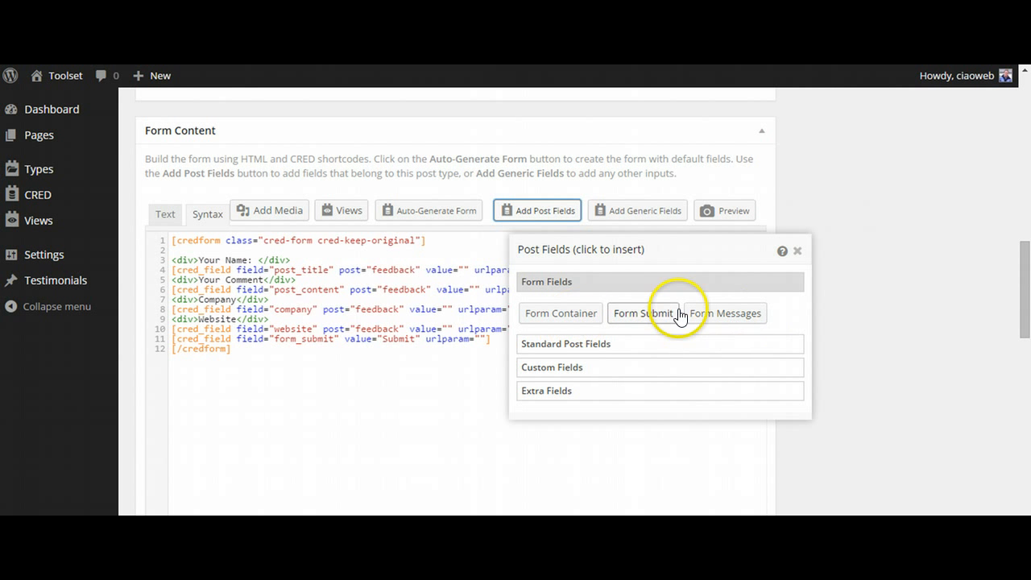
# Step: Insert a second form container below the existing form code and add blank lines between its opening and closing shortcodes
pyautogui.click(242, 453)
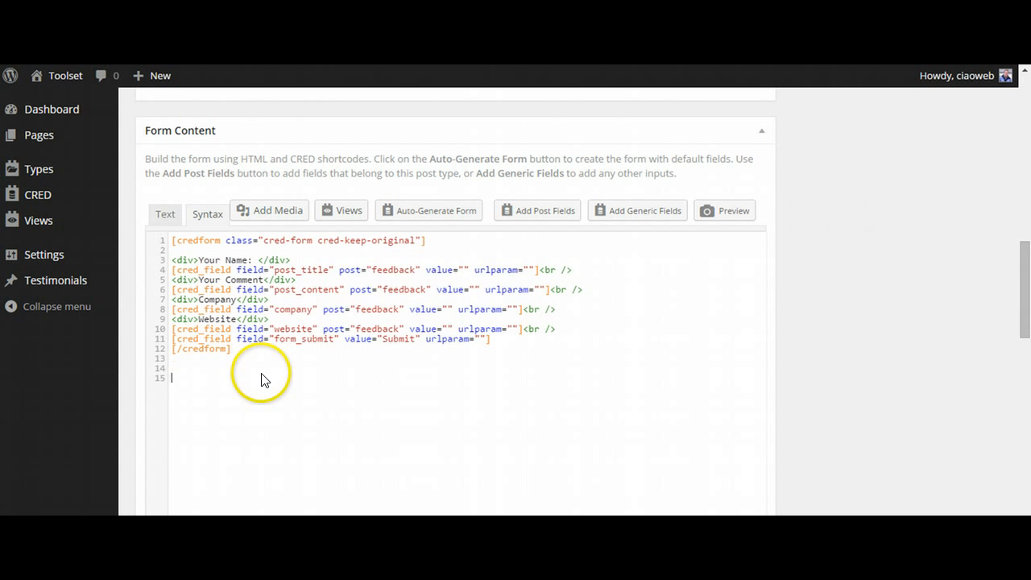
pyautogui.click(545, 212)
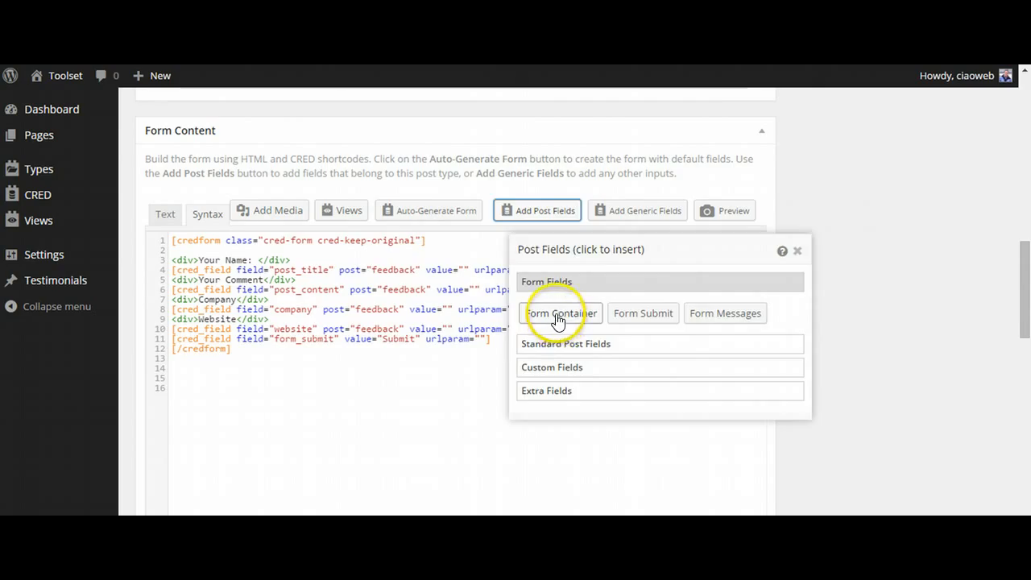
pyautogui.click(557, 315)
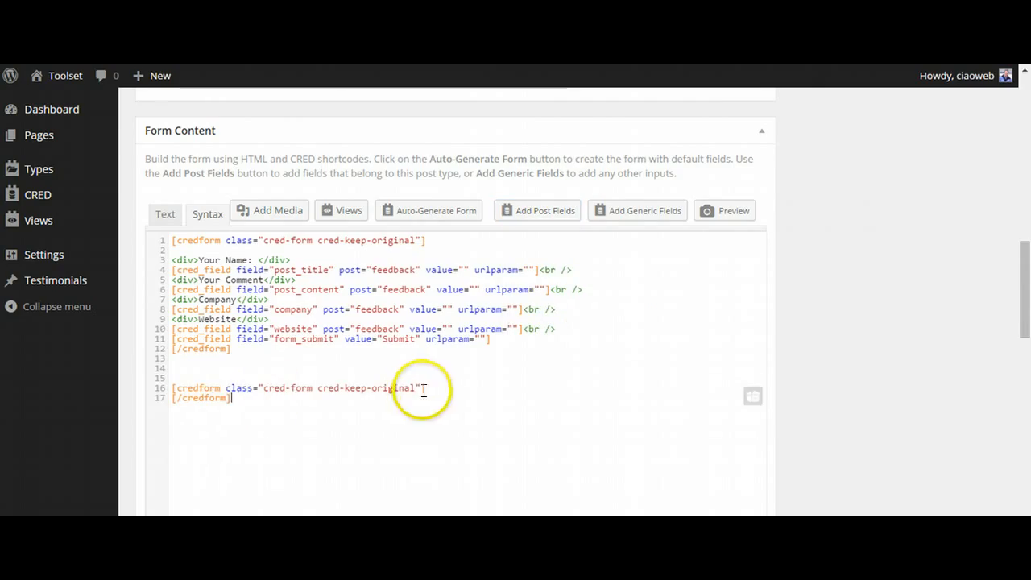
pyautogui.click(426, 388)
pyautogui.press('Return')
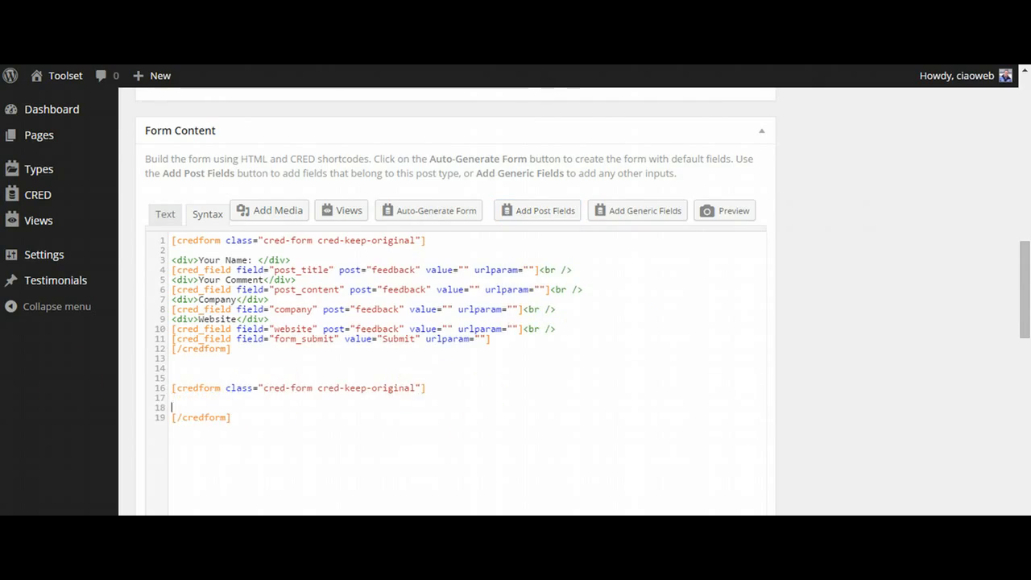
pyautogui.click(225, 419)
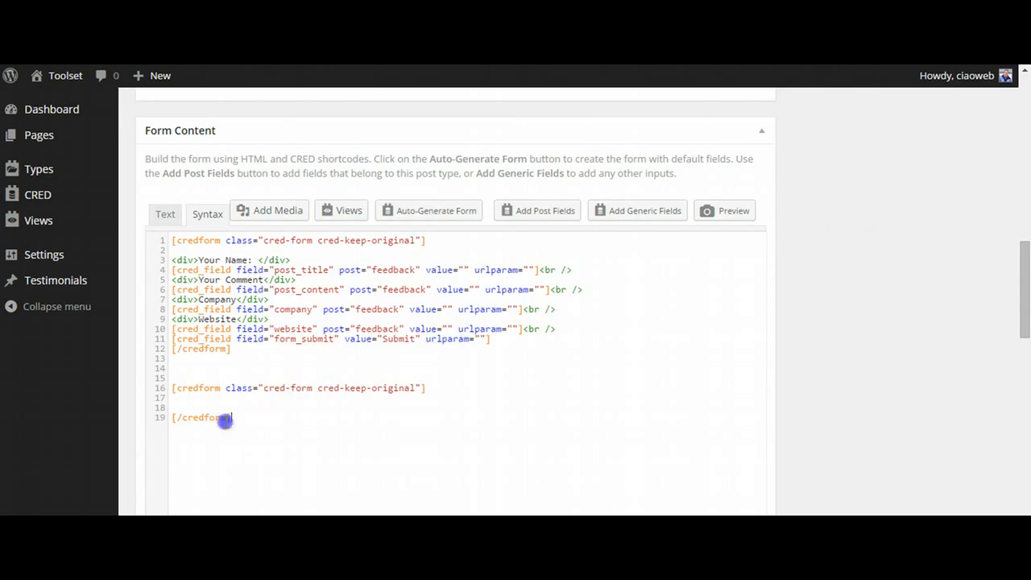
pyautogui.click(178, 399)
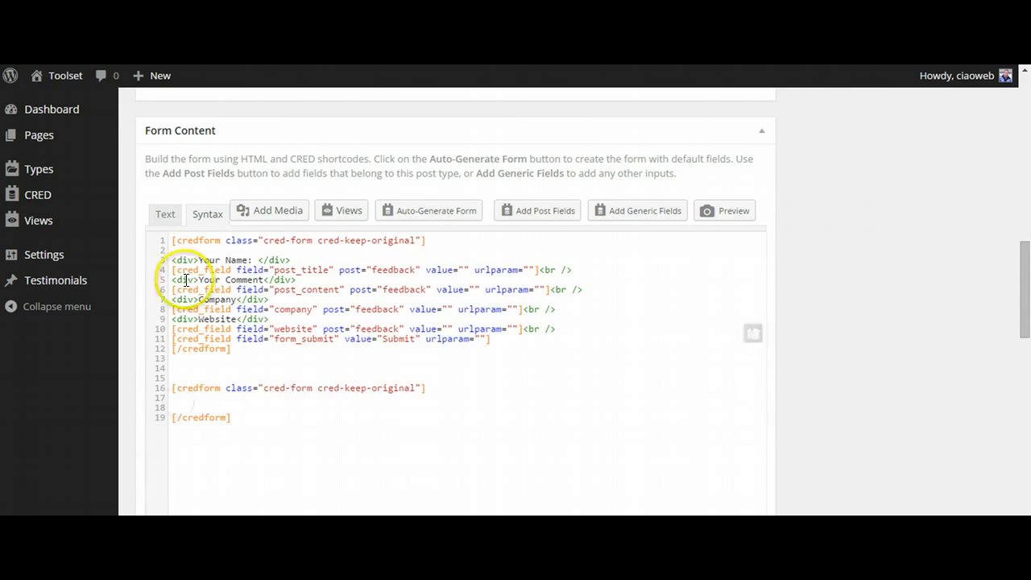
# Step: Review the field shortcodes from post_title to form_submit, and delete the extra empty form container below them
pyautogui.moveTo(172, 269); pyautogui.dragTo(284, 325)
pyautogui.moveTo(409, 328); pyautogui.dragTo(515, 343)
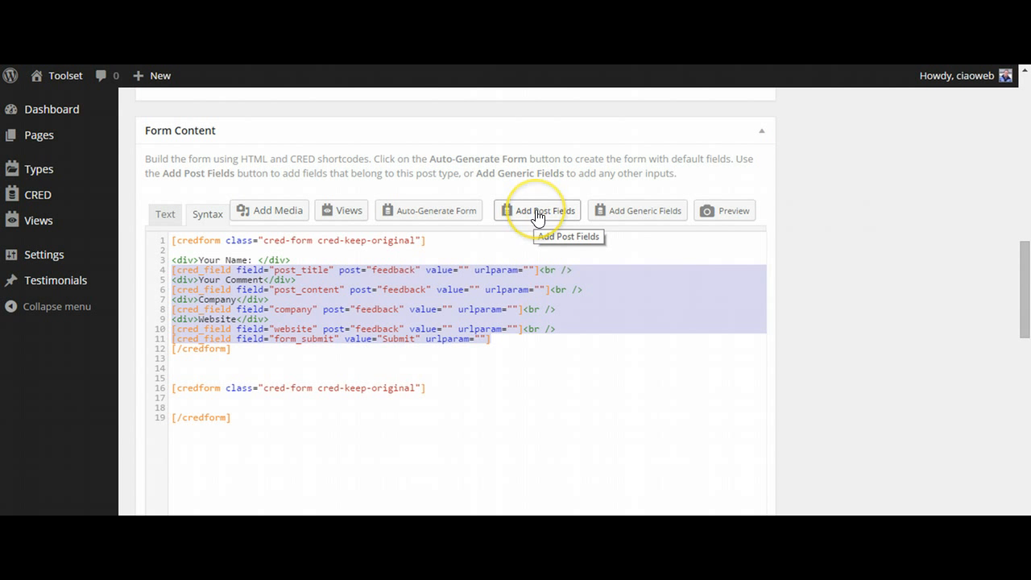
pyautogui.click(342, 301)
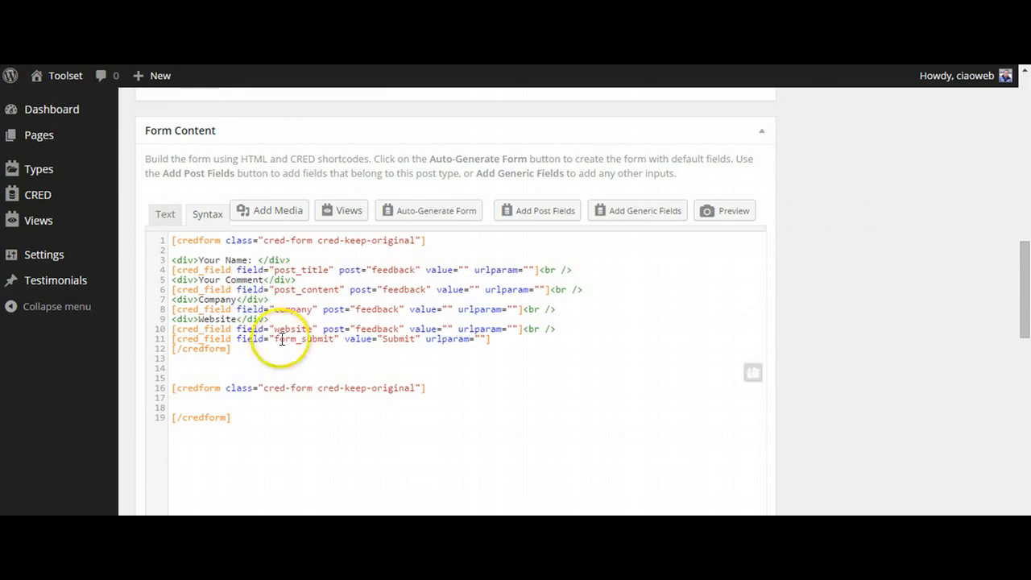
pyautogui.moveTo(175, 380); pyautogui.dragTo(267, 420)
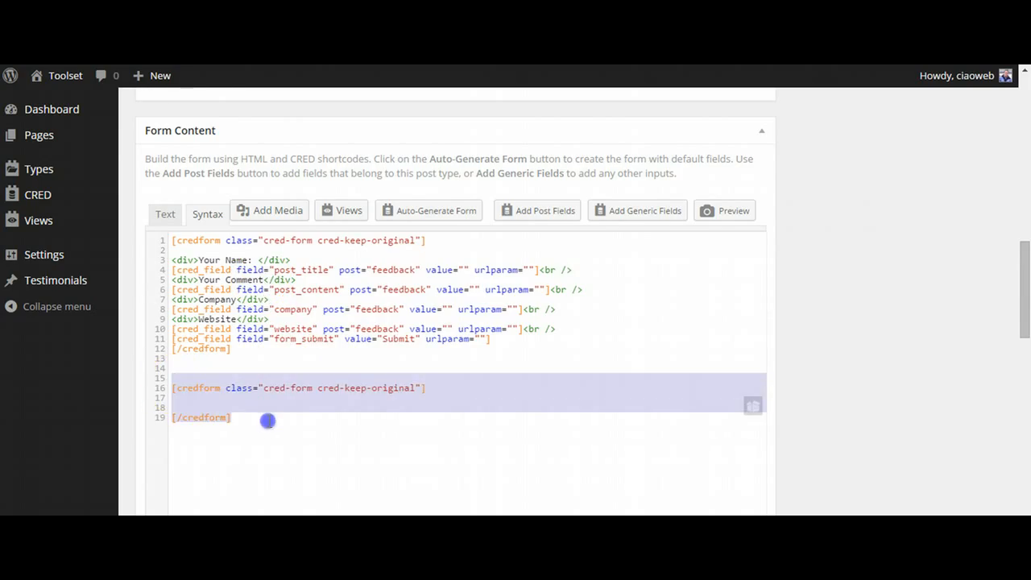
pyautogui.press('Delete')
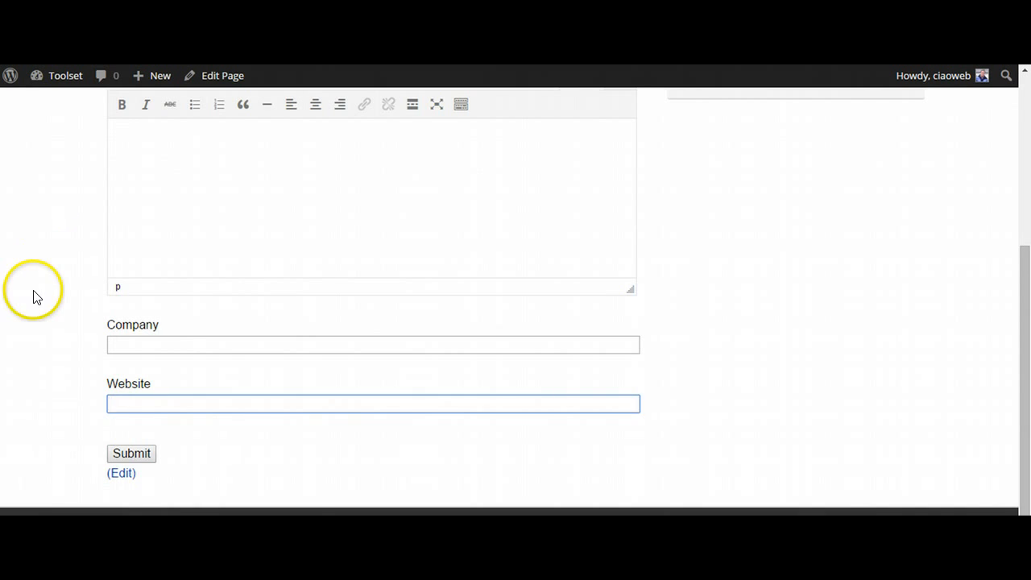
# Step: Return to the published Leave Your Comment page and look over the form from its top
pyautogui.scroll(4, 230, 295)
pyautogui.scroll(-2, 236, 297)
pyautogui.scroll(2, 236, 290)
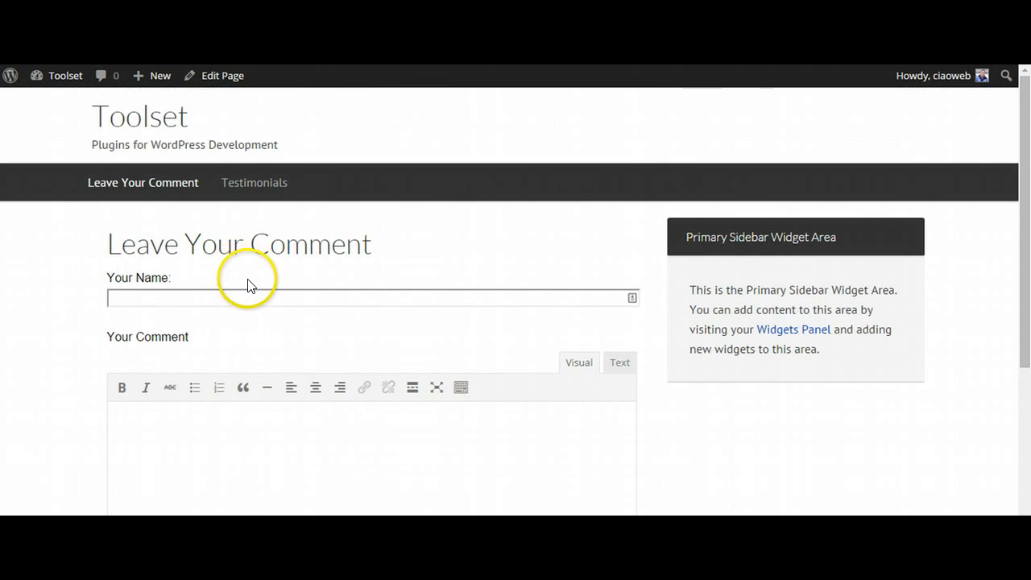
# Step: Look over the published comment form's fields, from Your Name and Your Comment down to Company and Website
pyautogui.scroll(-1, 250, 283)
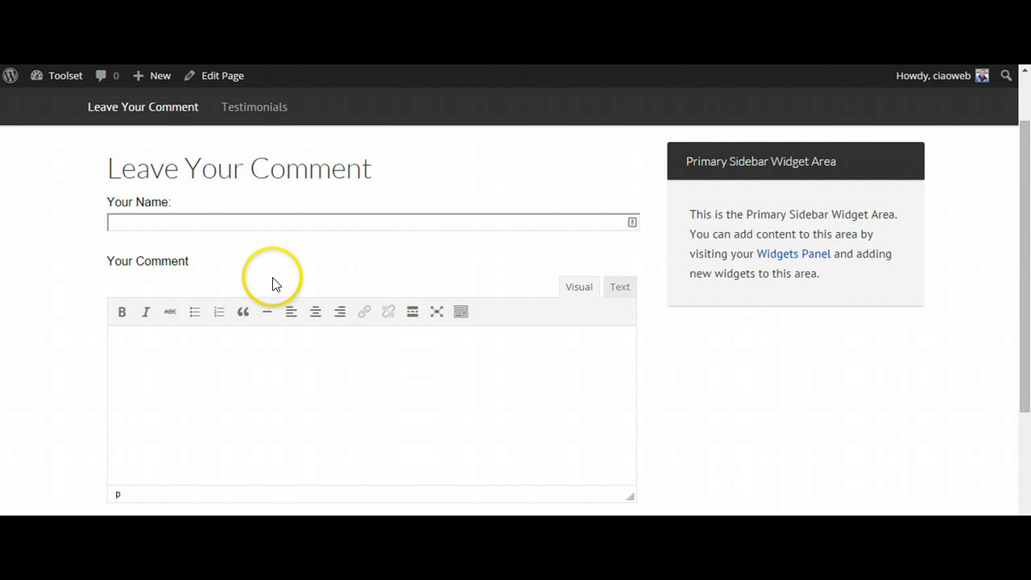
pyautogui.scroll(1, 296, 282)
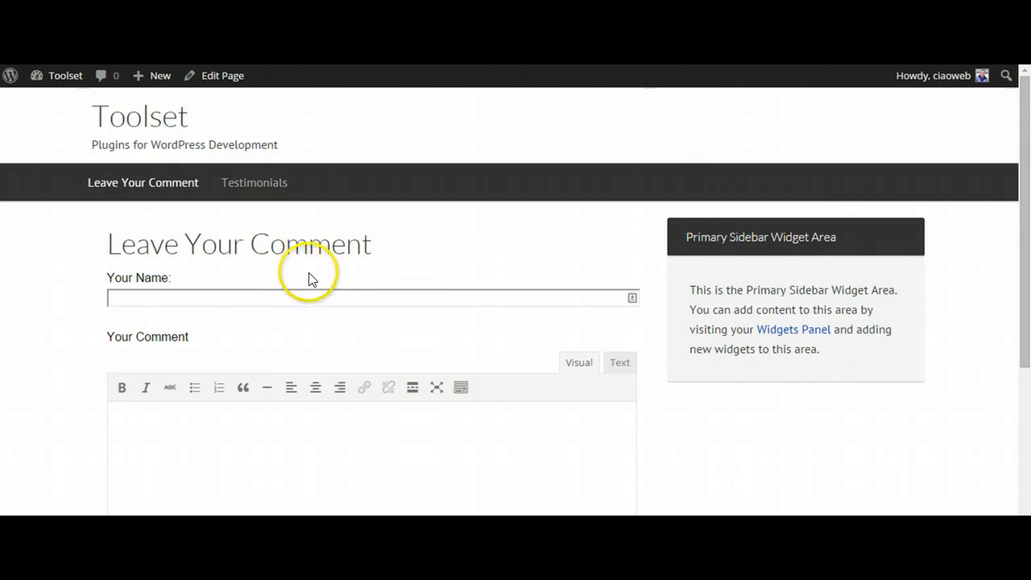
pyautogui.scroll(-1, 311, 292)
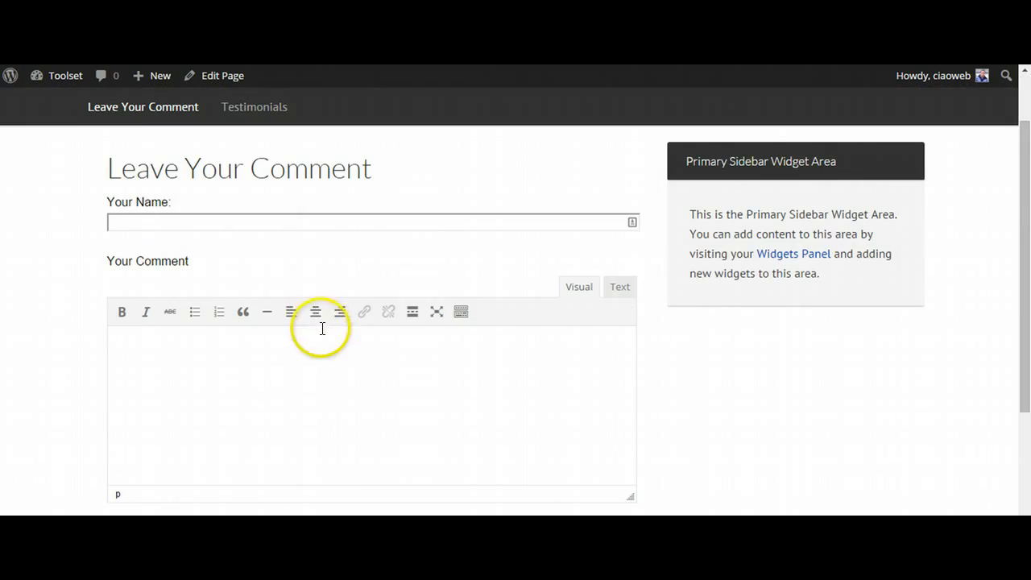
pyautogui.scroll(-1, 310, 354)
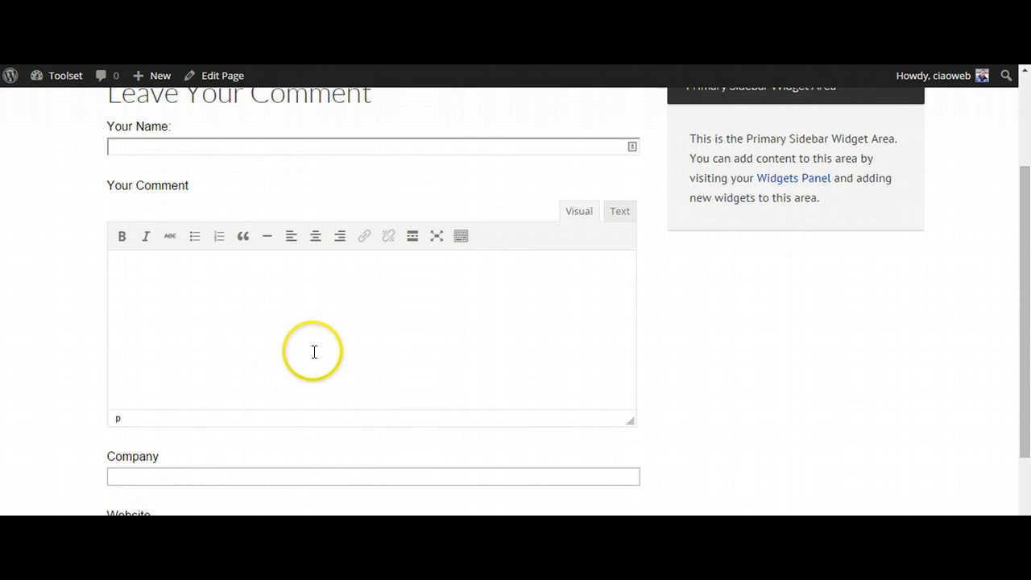
pyautogui.scroll(-2, 317, 354)
pyautogui.scroll(2, 318, 353)
pyautogui.scroll(-1, 319, 357)
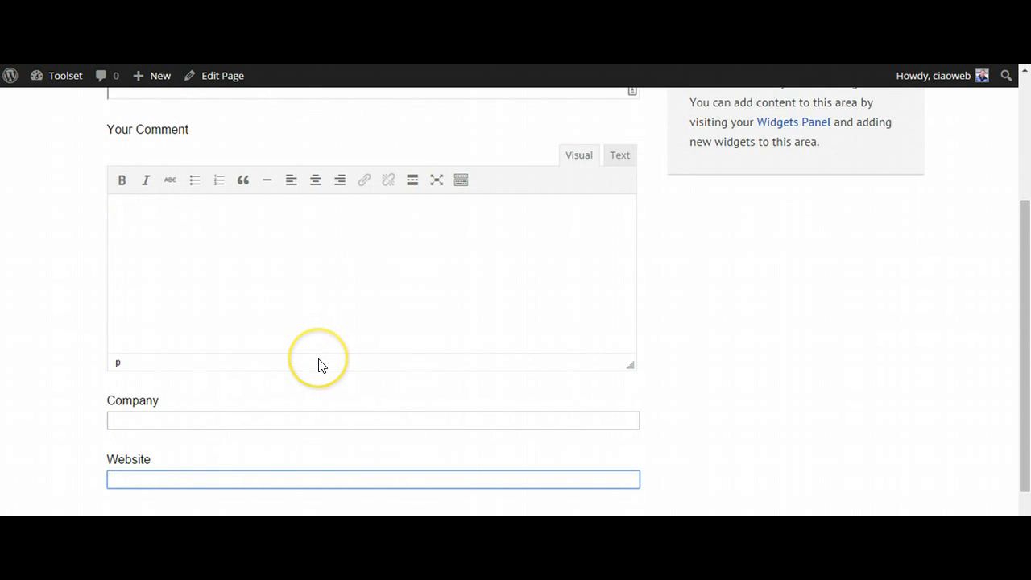
pyautogui.scroll(1, 319, 365)
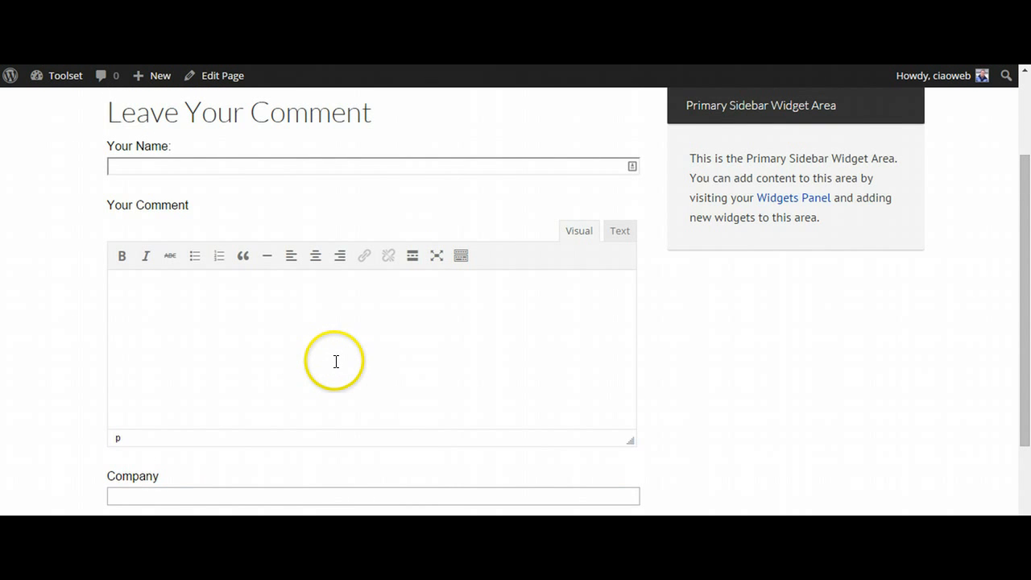
pyautogui.scroll(-1, 336, 362)
pyautogui.scroll(1, 315, 356)
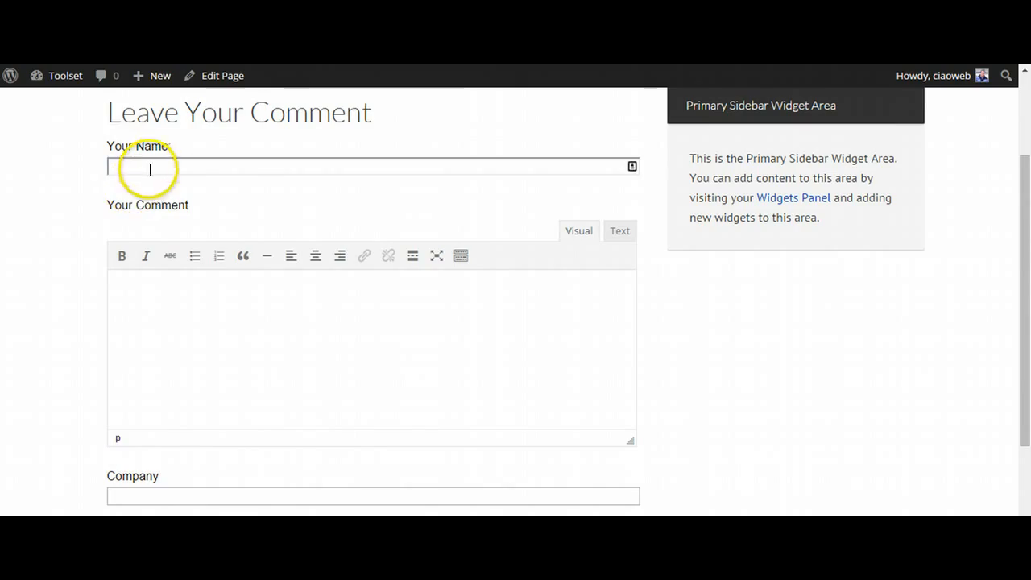
# Step: Enter the submitter's first name and paste the opening lines of the Lorem Ipsum page's first paragraph as the comment
pyautogui.click(150, 166)
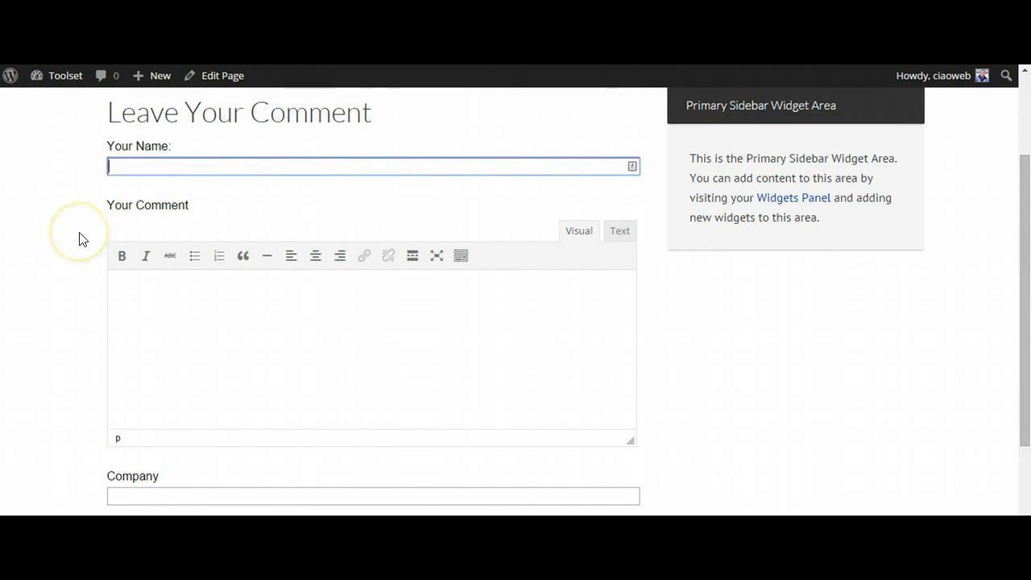
pyautogui.write('Roberto')
pyautogui.click(160, 312)
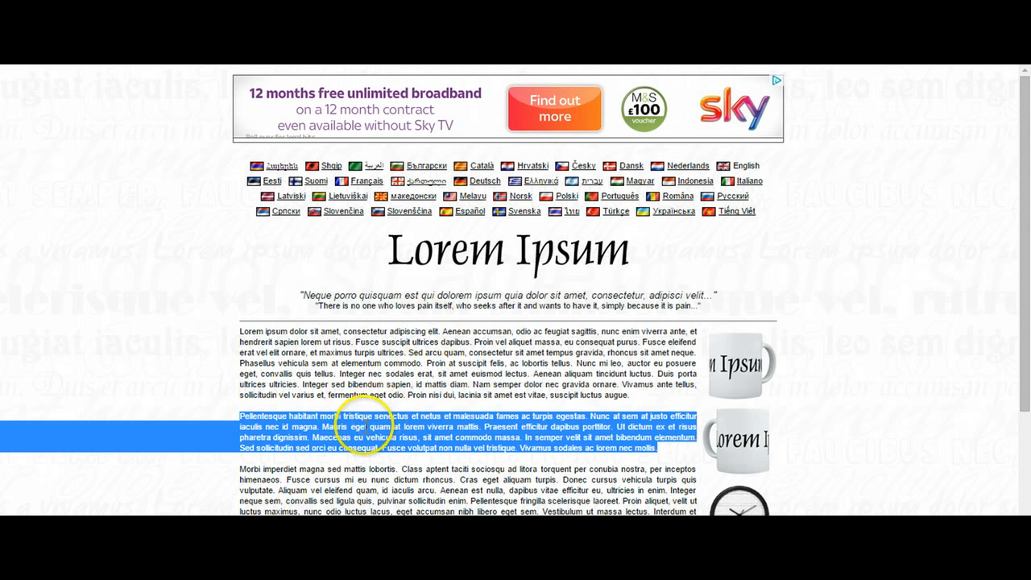
pyautogui.click(257, 335)
pyautogui.moveTo(239, 330); pyautogui.dragTo(312, 354)
pyautogui.rightClick(300, 340)
pyautogui.click(330, 350)
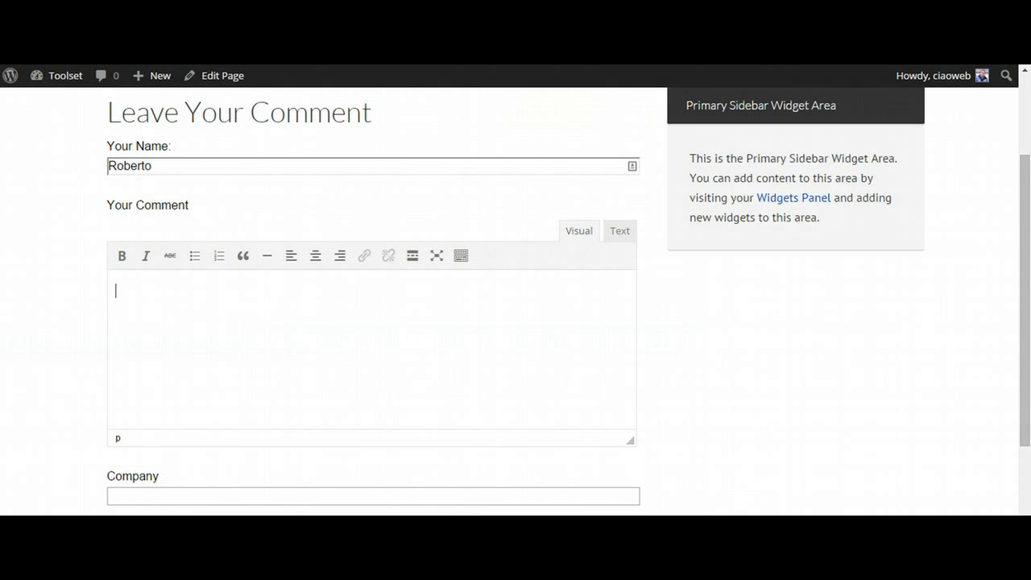
pyautogui.click(154, 308)
pyautogui.hotkey('ctrl', 'v')
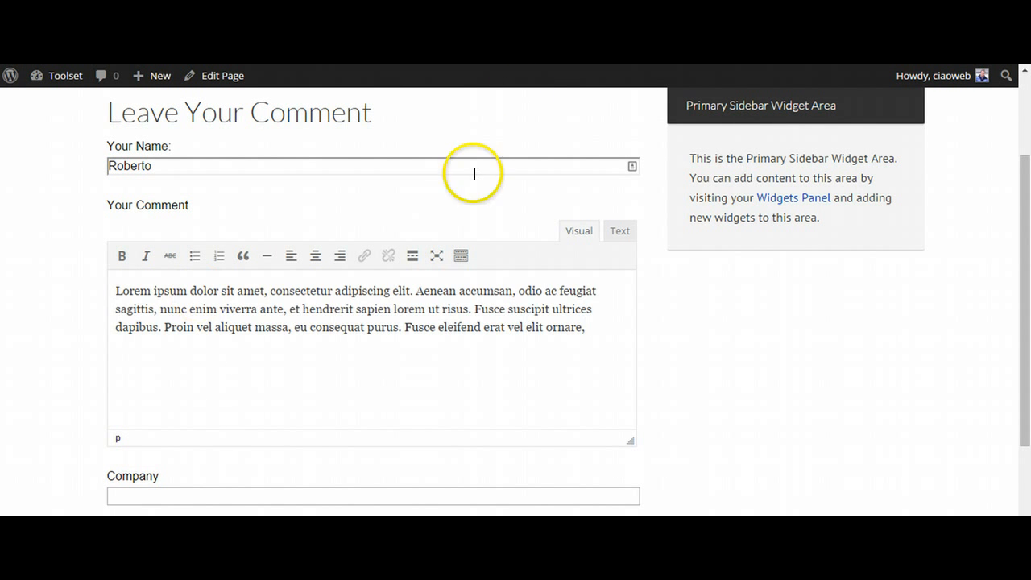
pyautogui.scroll(-2, 474, 173)
pyautogui.click(184, 347)
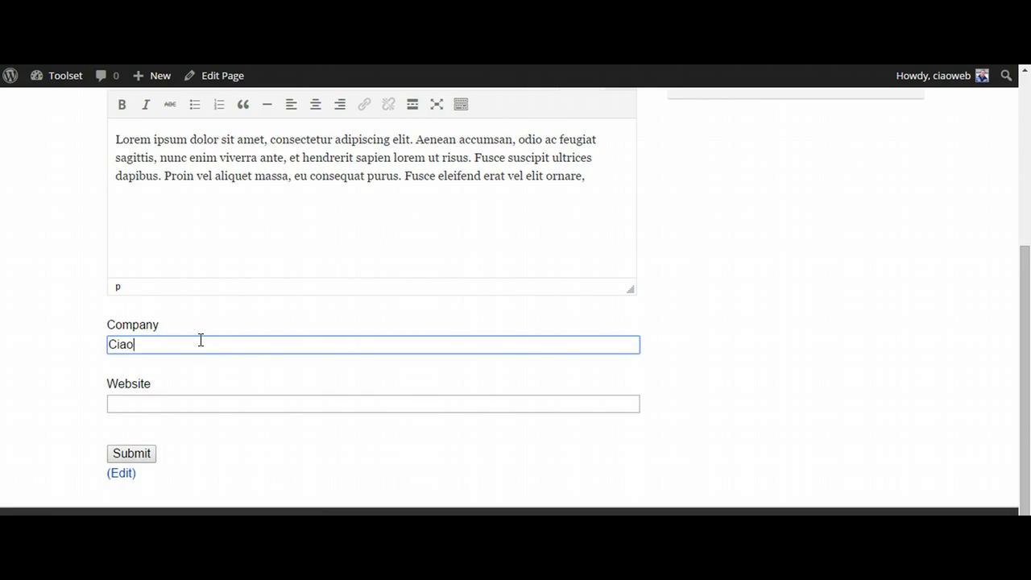
pyautogui.click(155, 402)
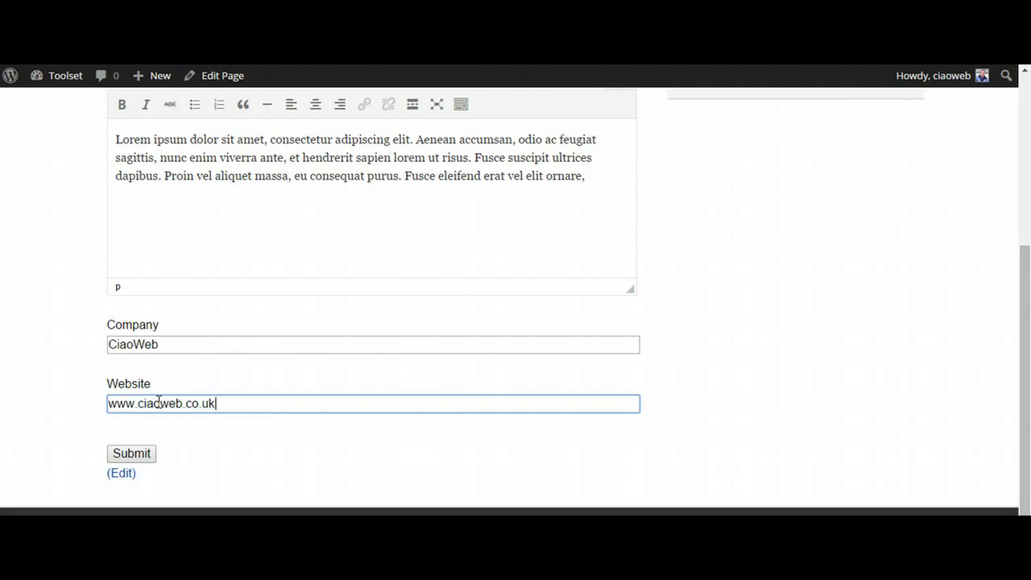
pyautogui.click(129, 455)
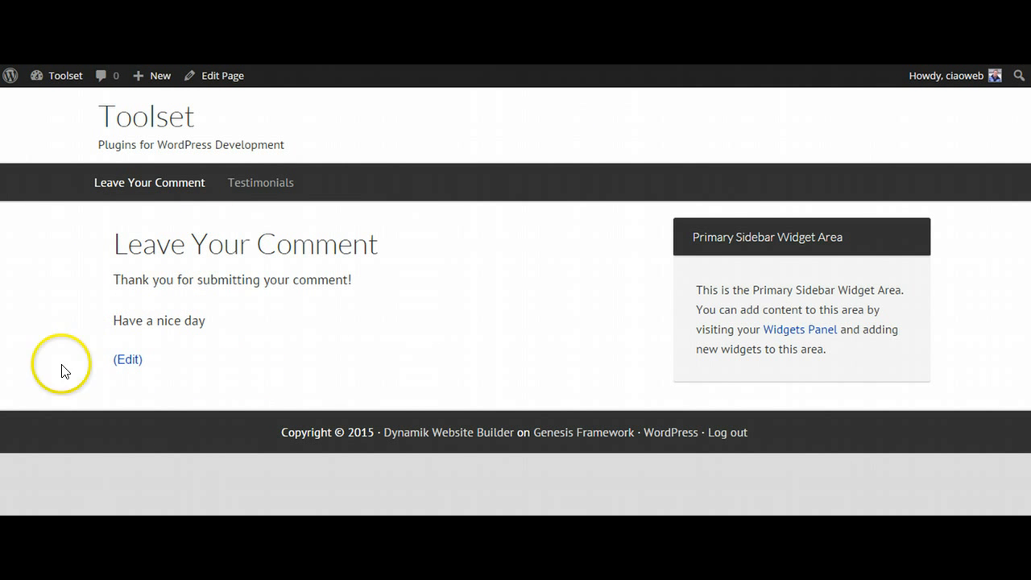
# Step: Examine the message displayed after submission and compare it with the message configured in the CRED form's settings
pyautogui.moveTo(200, 292); pyautogui.dragTo(78, 320)
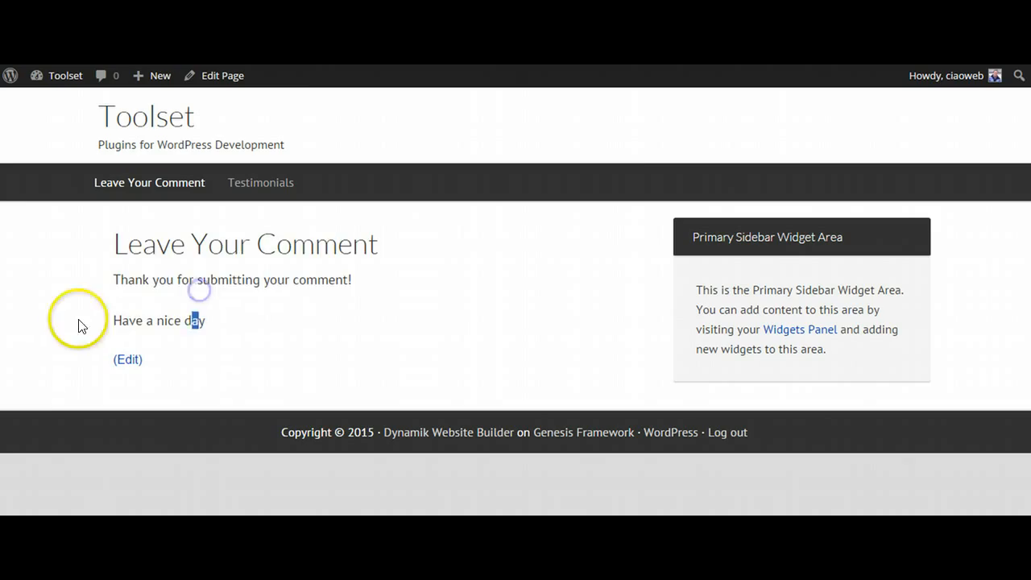
pyautogui.click(333, 308)
pyautogui.moveTo(249, 341); pyautogui.dragTo(100, 260)
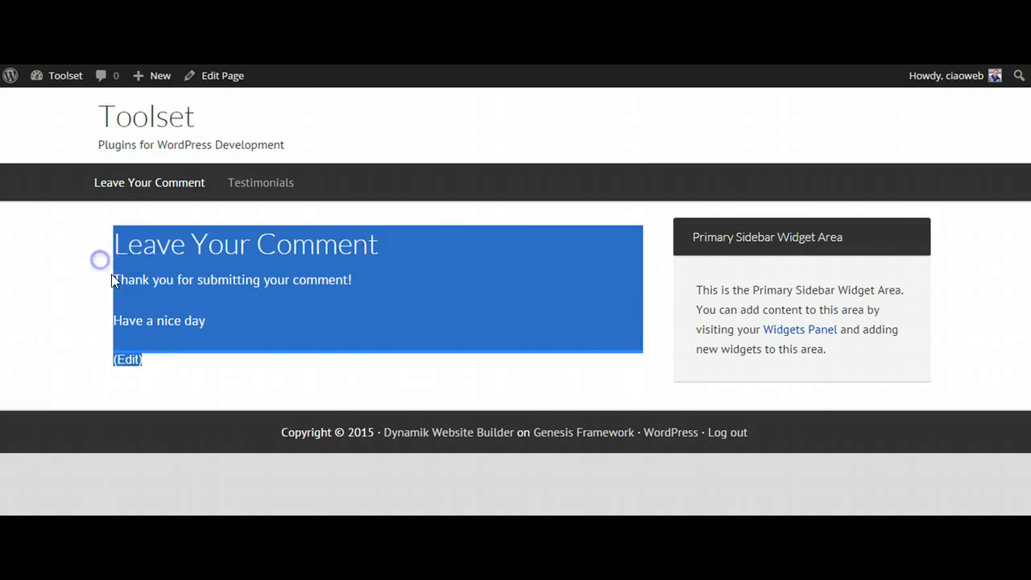
pyautogui.click(121, 280)
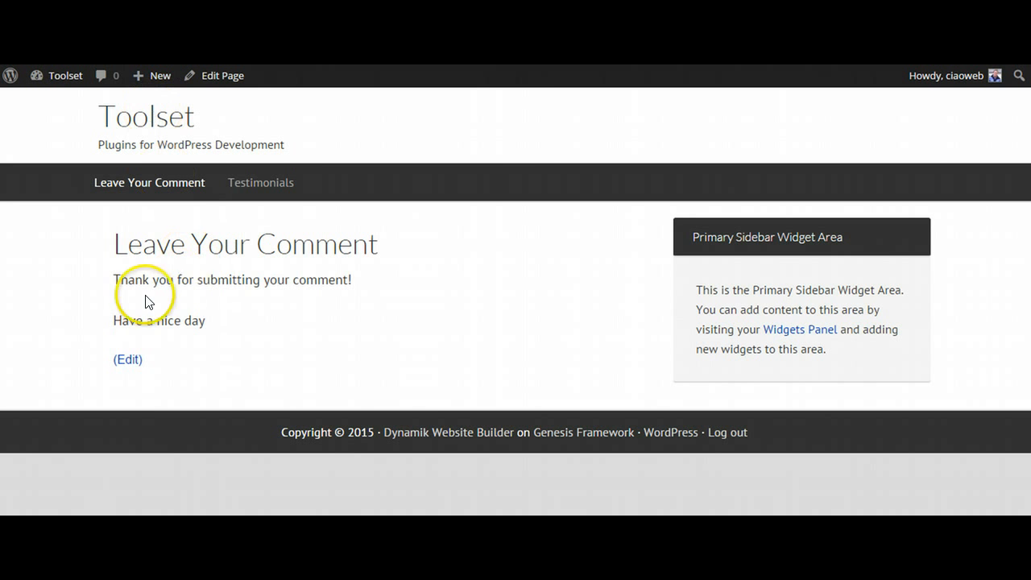
pyautogui.moveTo(110, 274); pyautogui.dragTo(260, 303)
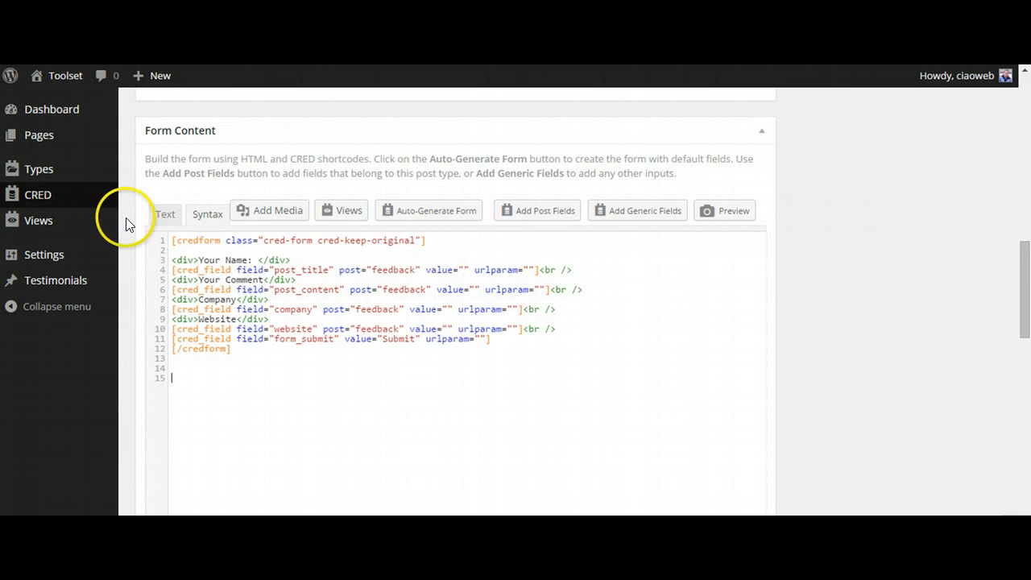
pyautogui.scroll(3, 29, 414)
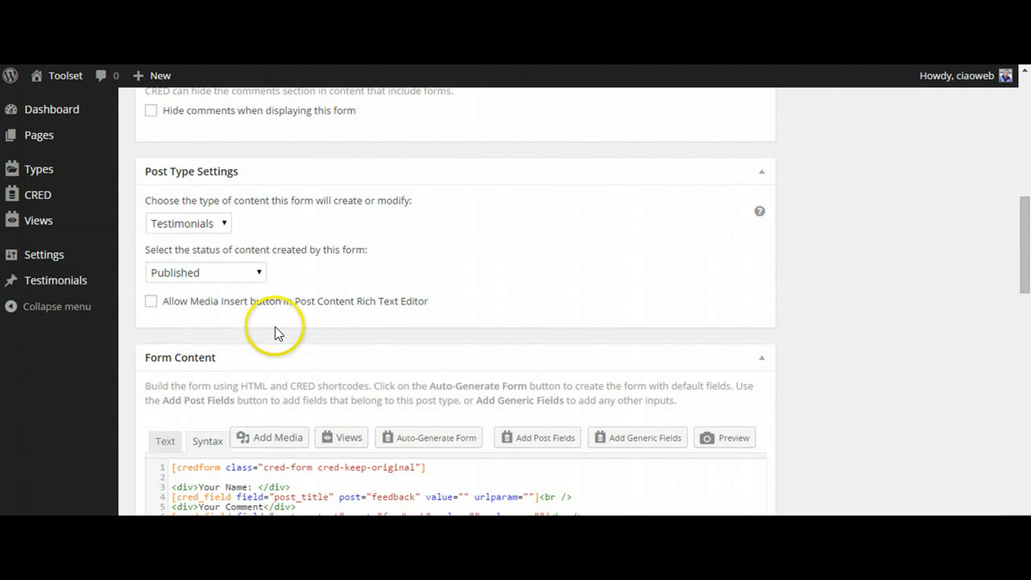
pyautogui.scroll(3, 80, 282)
pyautogui.moveTo(37, 230)
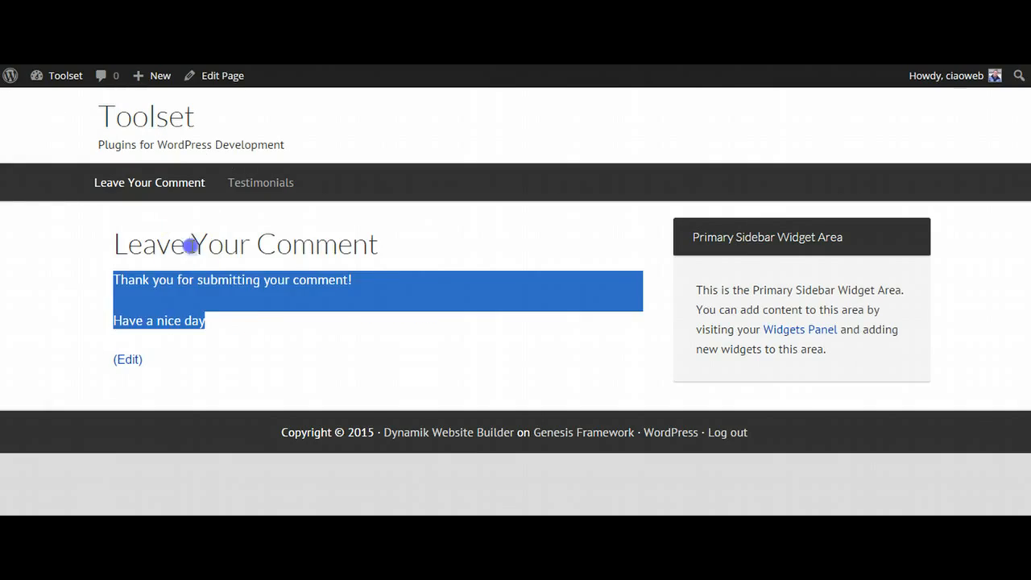
pyautogui.click(188, 247)
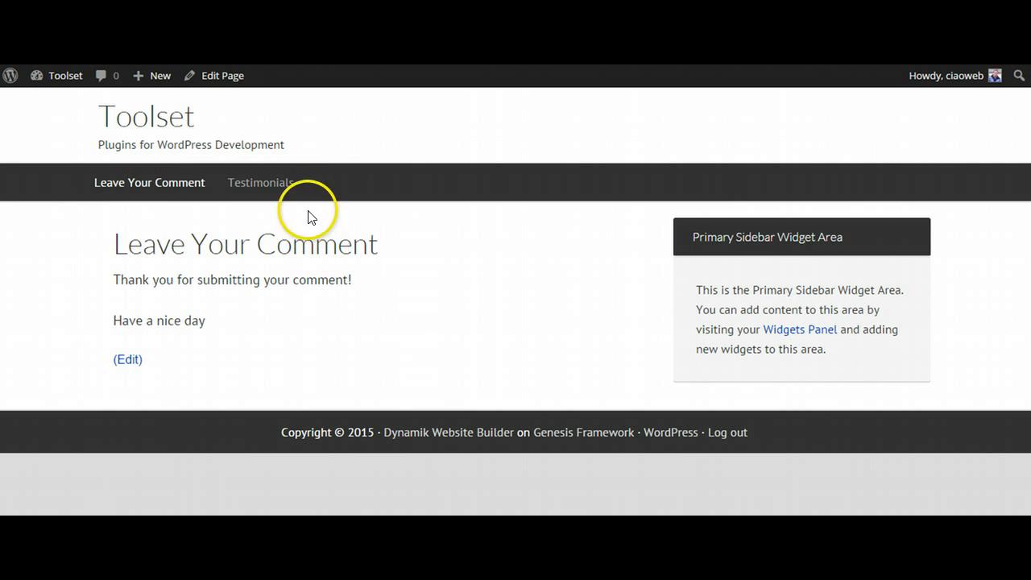
# Step: Go to the list of all Testimonials in the admin area and open the newly submitted testimonial for editing
pyautogui.click(252, 190)
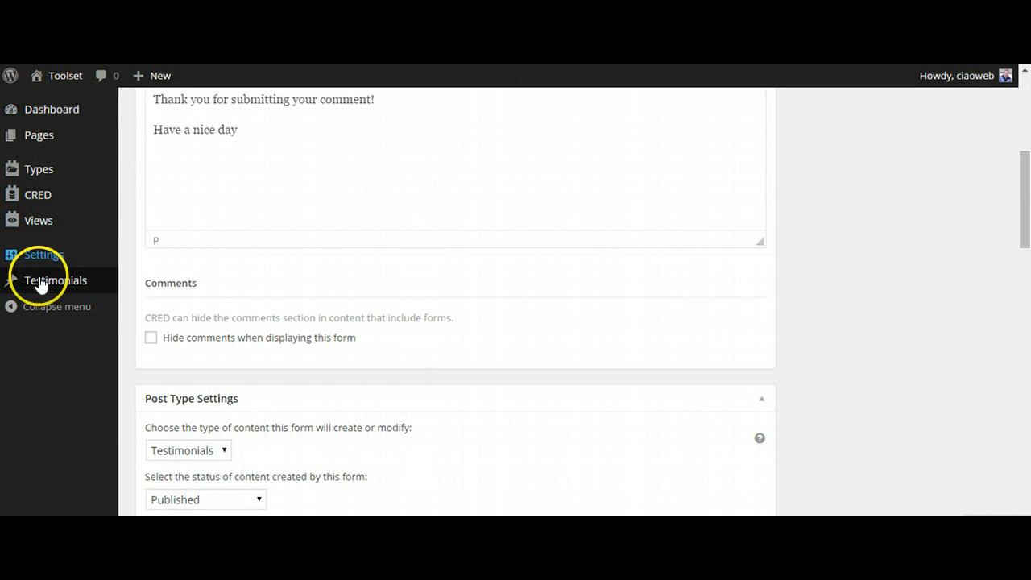
pyautogui.moveTo(58, 290)
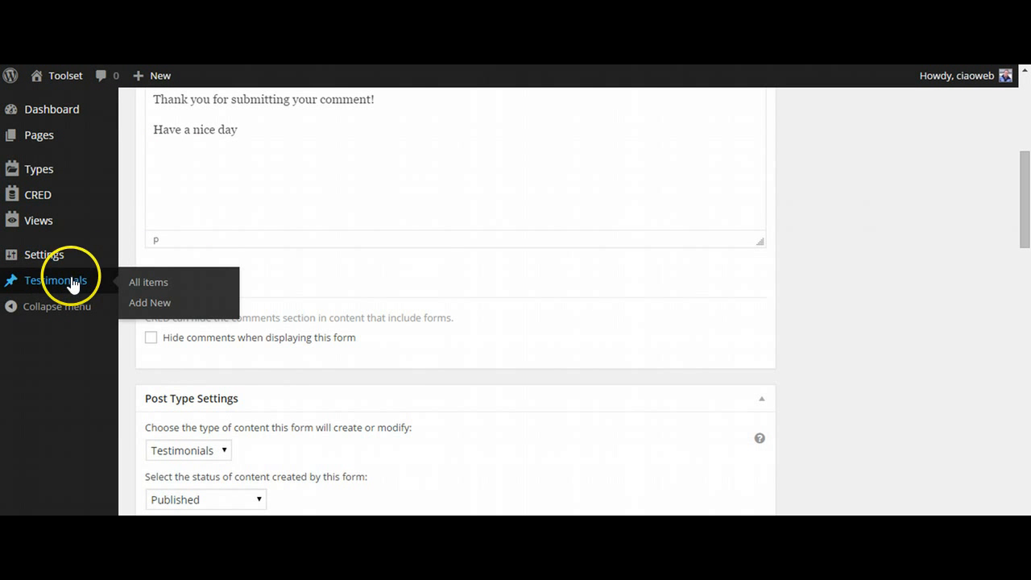
pyautogui.click(148, 282)
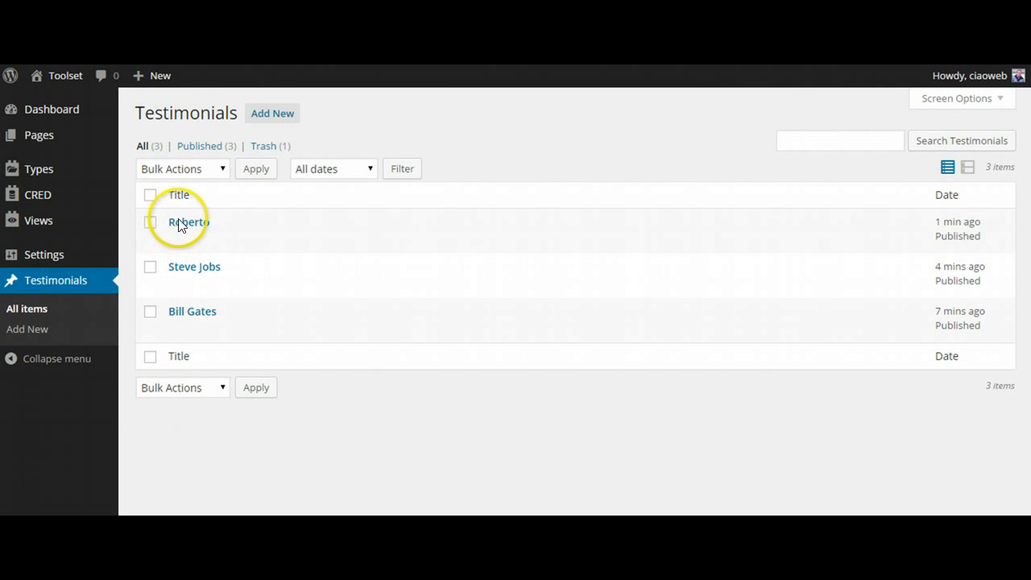
pyautogui.moveTo(177, 233)
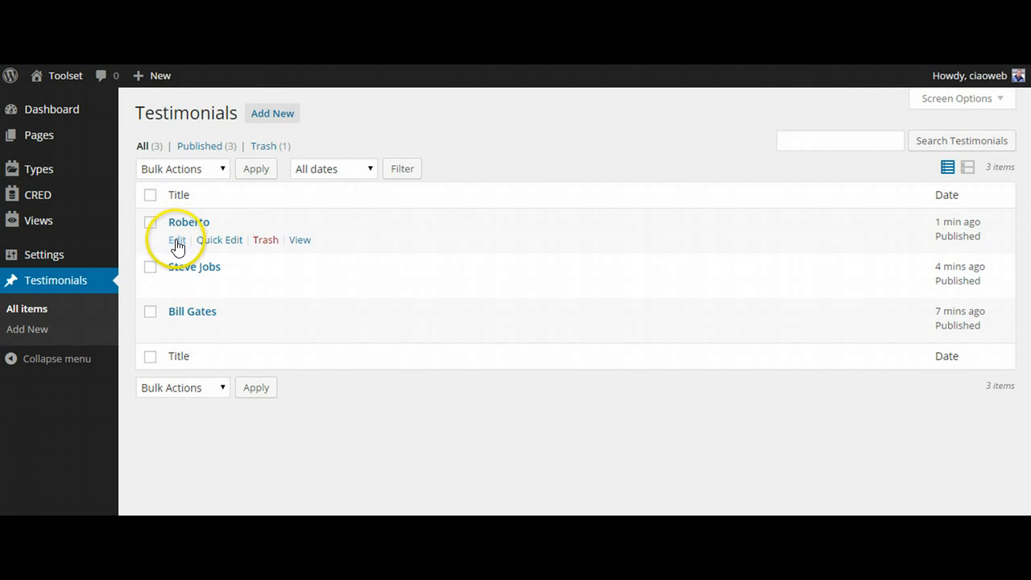
pyautogui.click(175, 243)
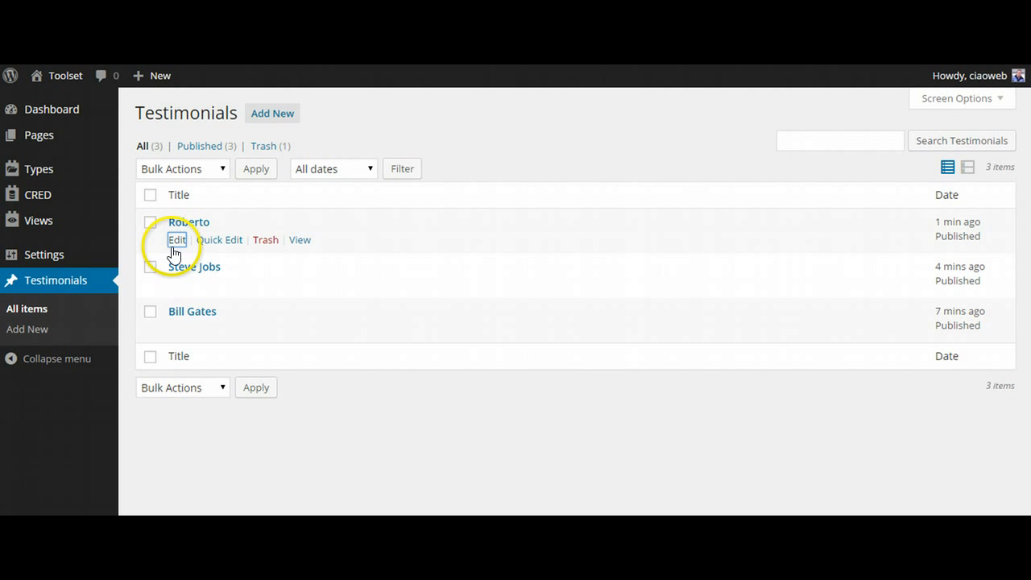
pyautogui.moveTo(290, 295)
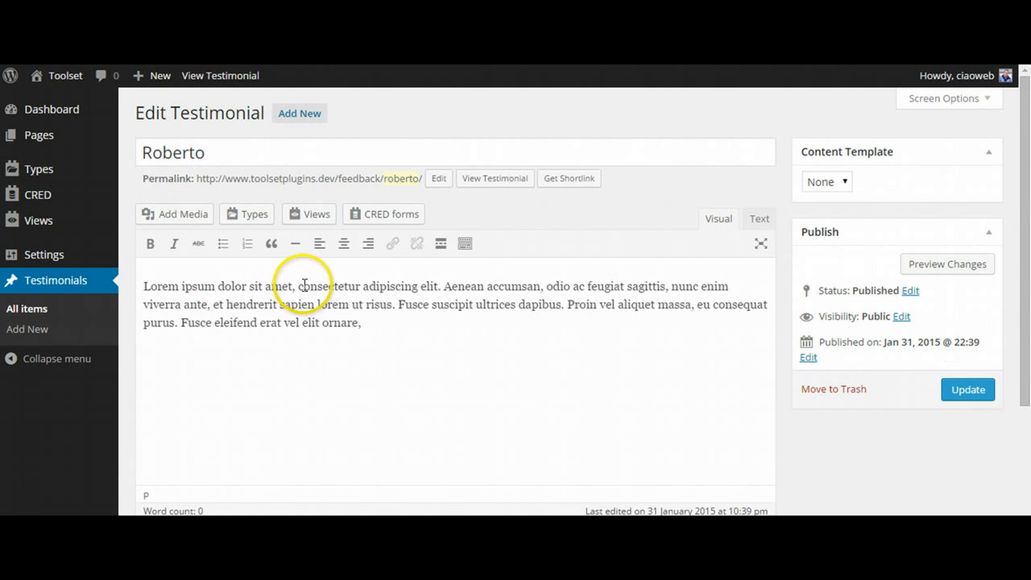
# Step: Check the testimonial's title, comment text, Company and Website values, and return to the list of all testimonials
pyautogui.moveTo(240, 153); pyautogui.dragTo(134, 156)
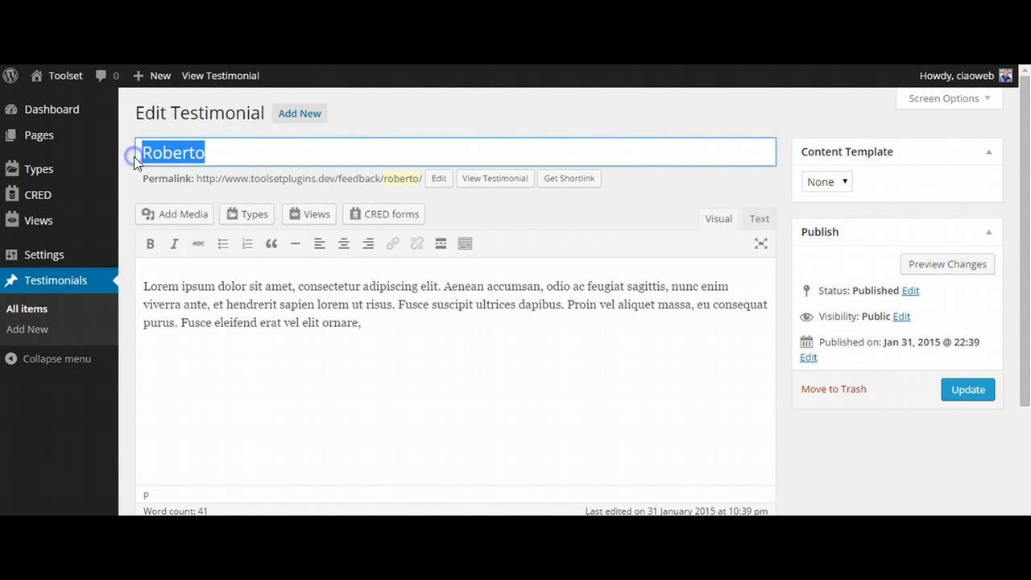
pyautogui.click(225, 323)
pyautogui.moveTo(142, 286); pyautogui.dragTo(417, 313)
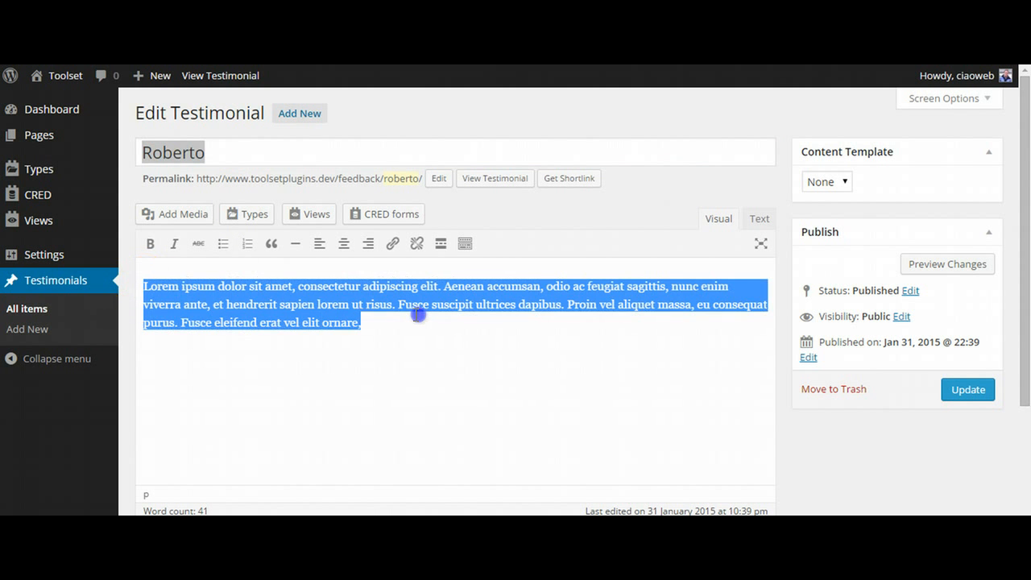
pyautogui.scroll(-3, 383, 377)
pyautogui.click(202, 403)
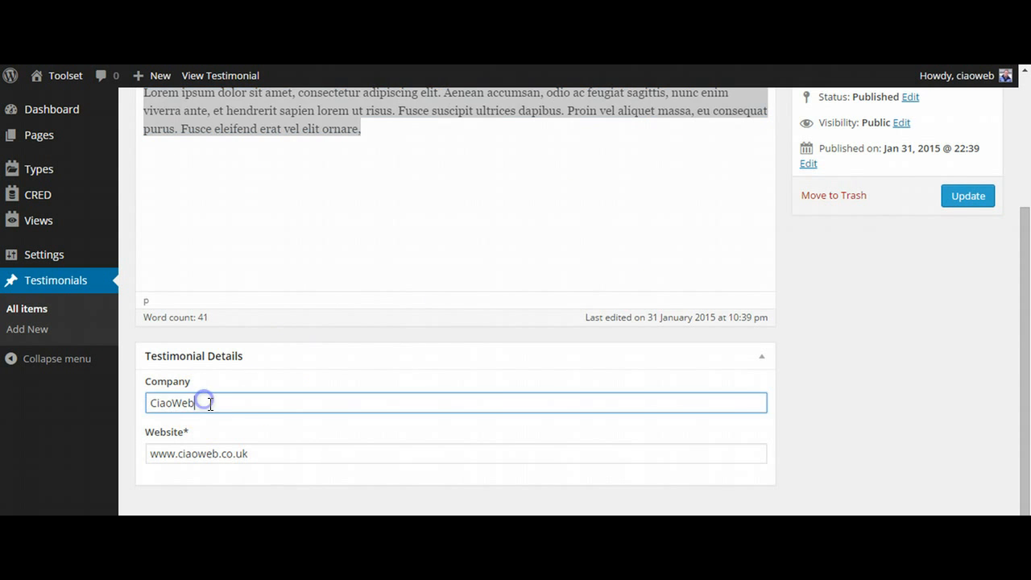
pyautogui.click(288, 455)
pyautogui.scroll(3, 288, 483)
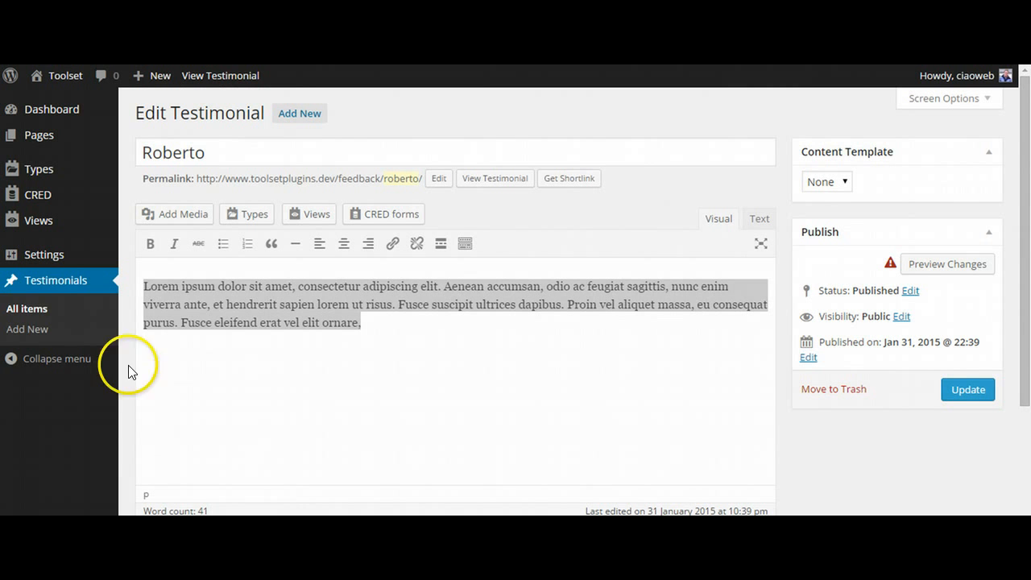
pyautogui.click(50, 307)
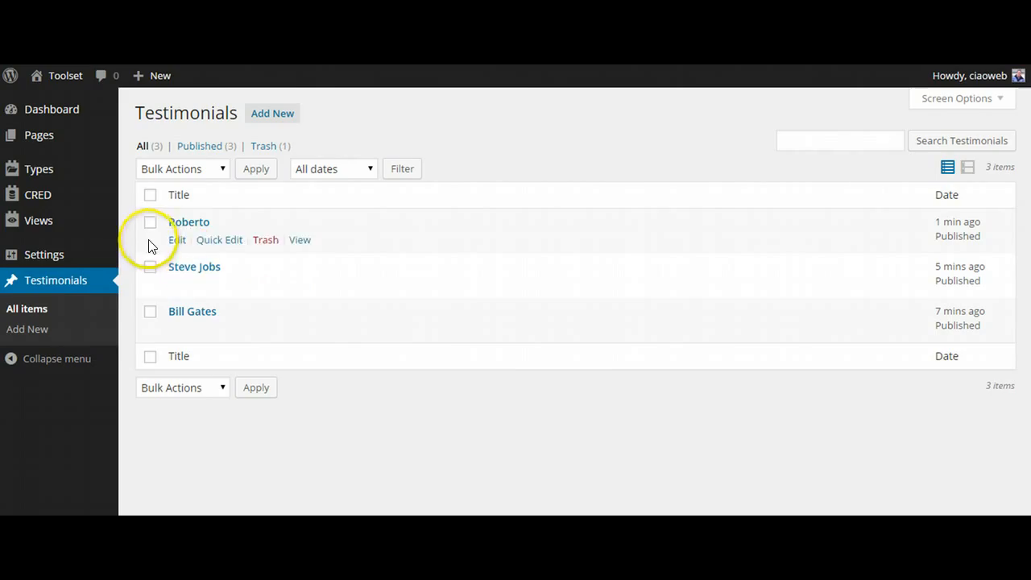
# Step: Create the first View, named Testimonials Listing, with the display set to show all results
pyautogui.moveTo(42, 231)
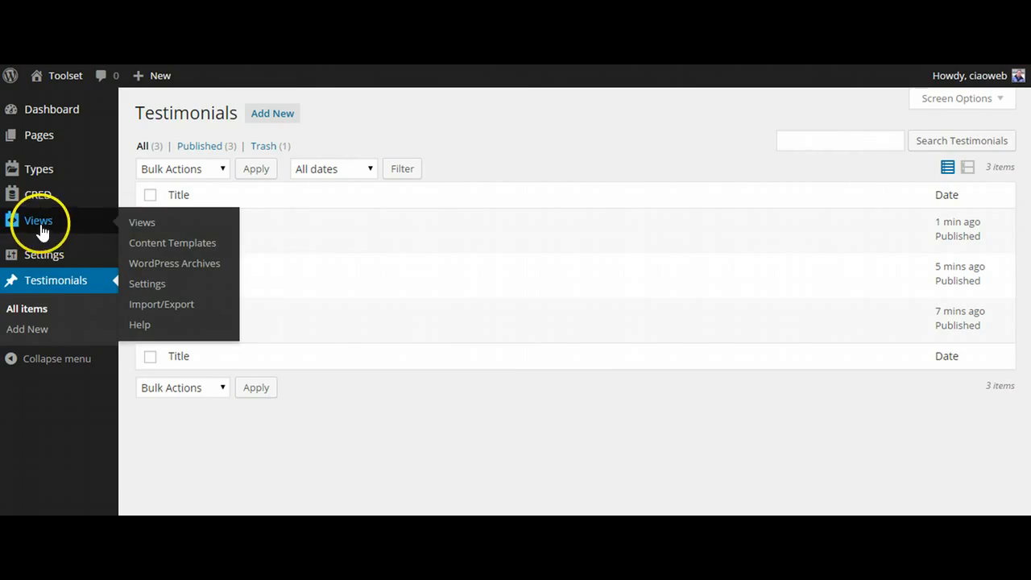
pyautogui.click(140, 224)
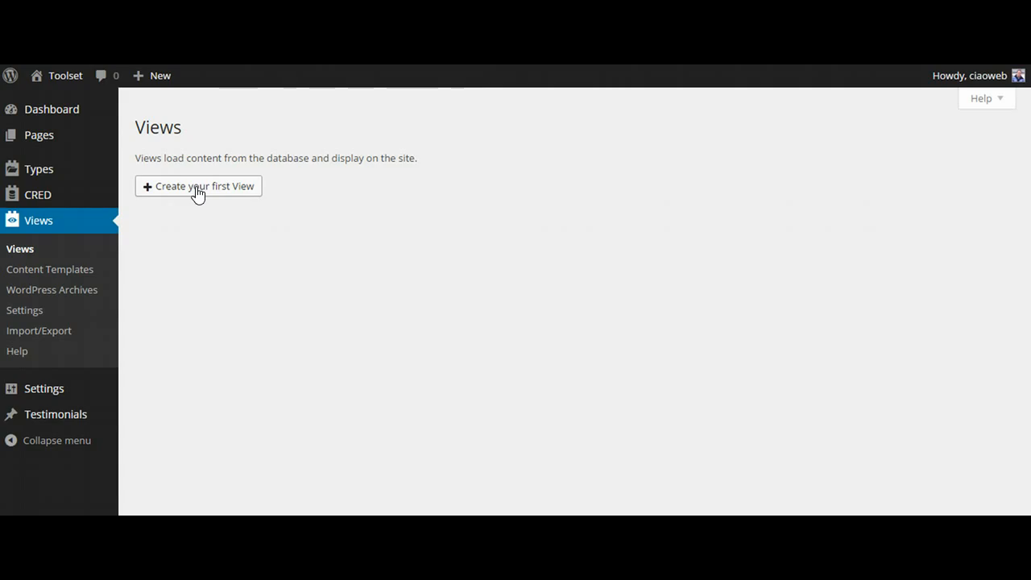
pyautogui.click(197, 194)
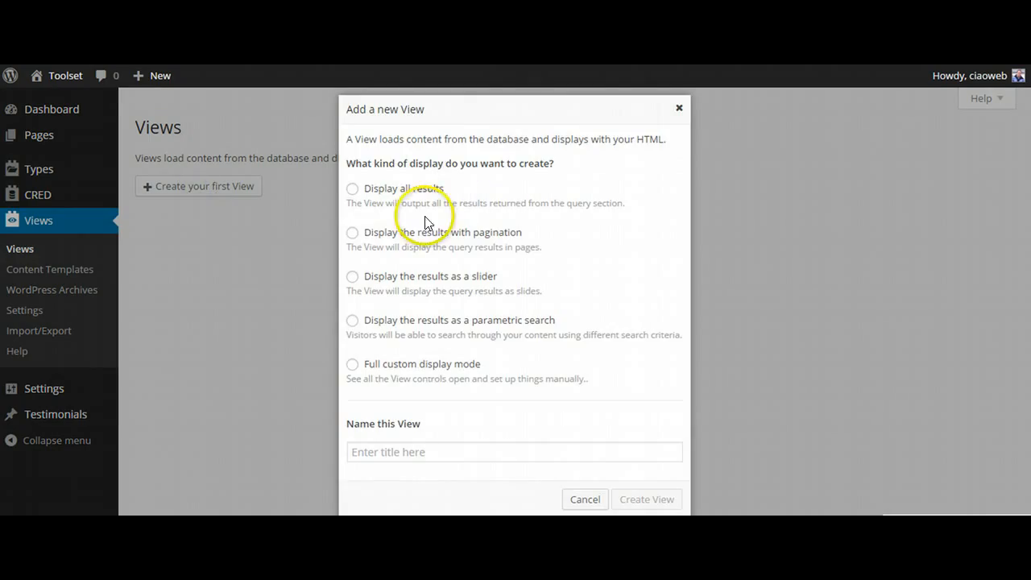
pyautogui.click(352, 188)
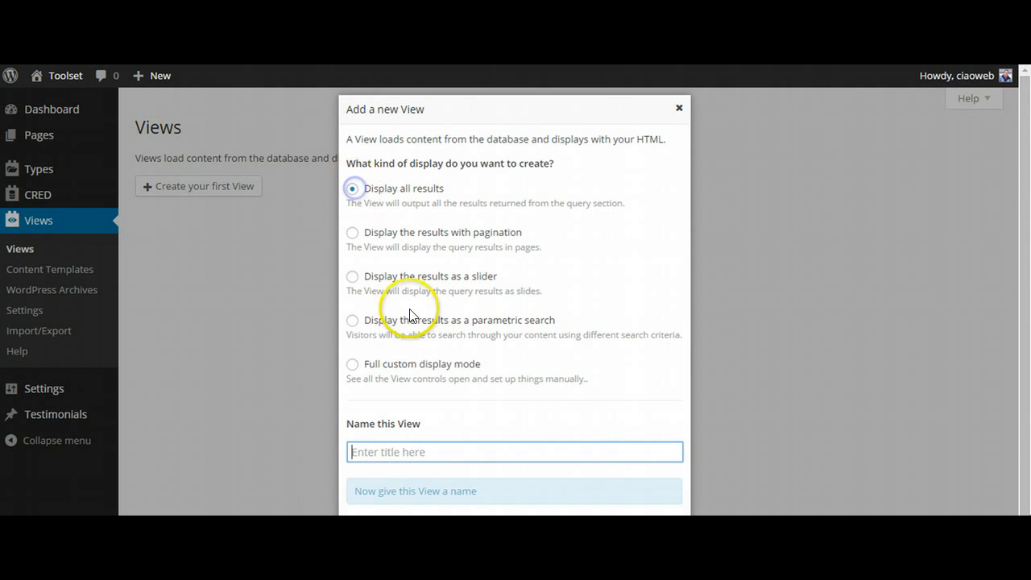
pyautogui.scroll(-1, 474, 321)
pyautogui.click(385, 431)
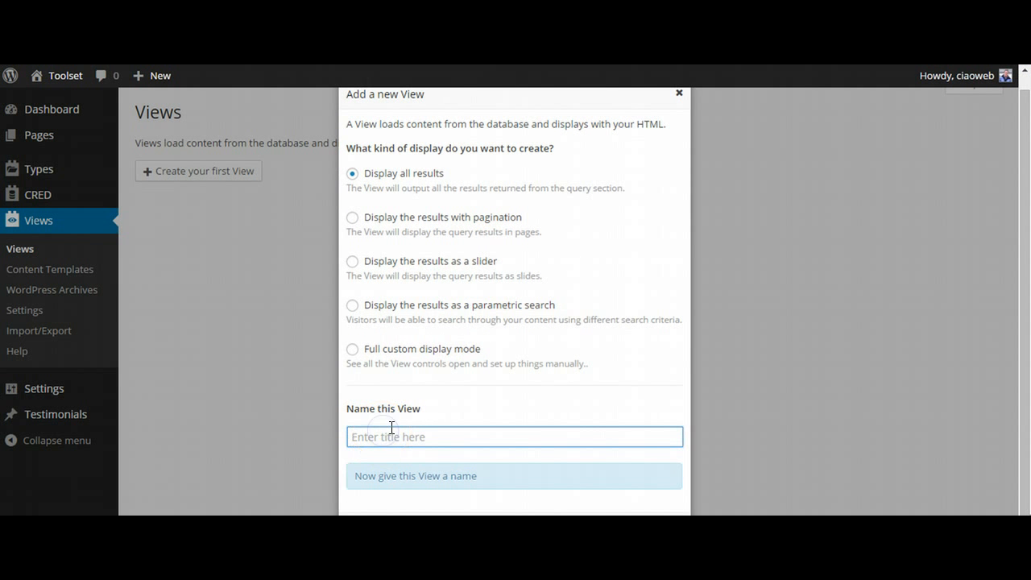
pyautogui.write('Testimonials Listing')
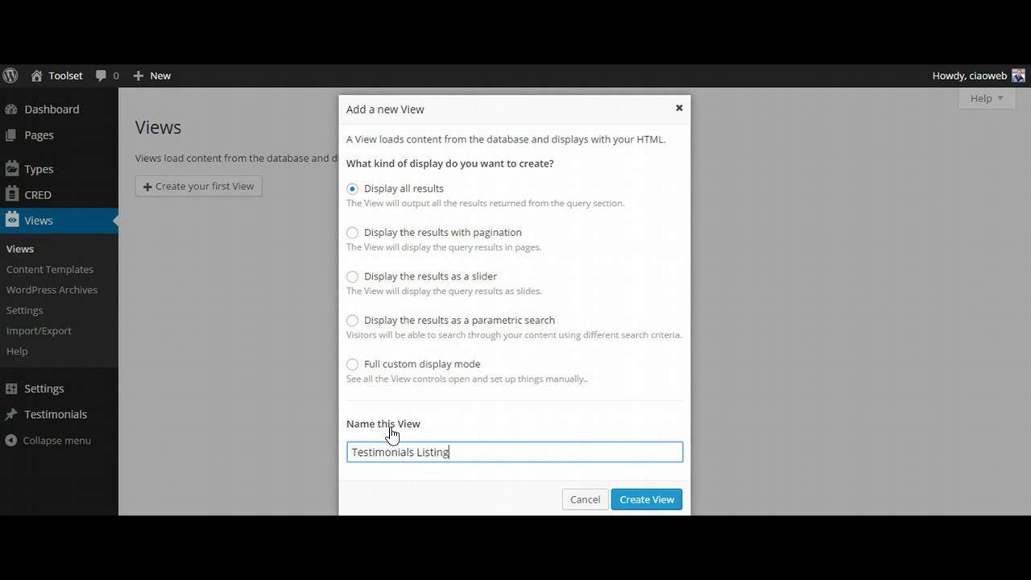
pyautogui.click(659, 499)
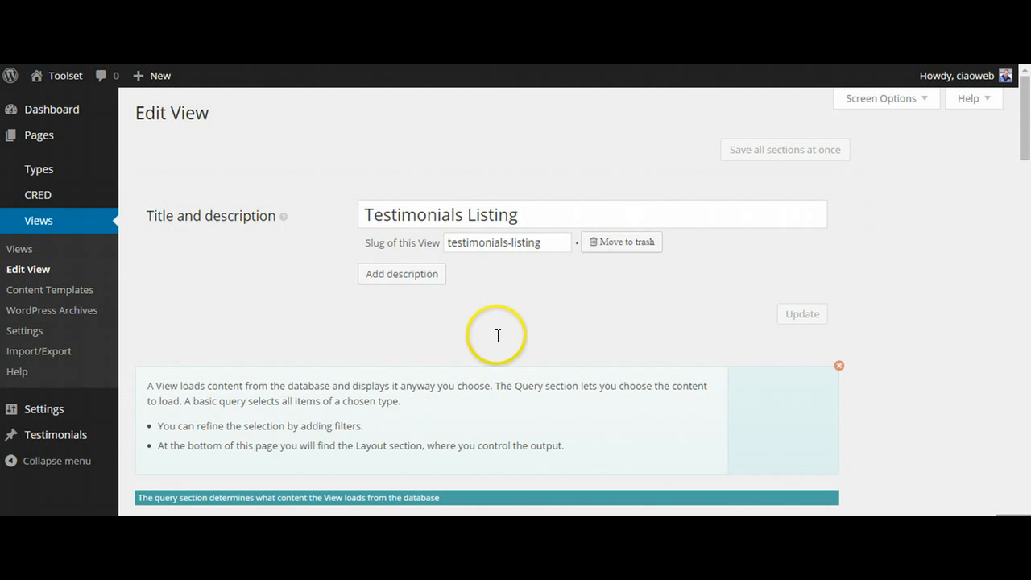
# Step: Select Testimonials as the post type the View will display and update the content selection
pyautogui.scroll(-1, 831, 306)
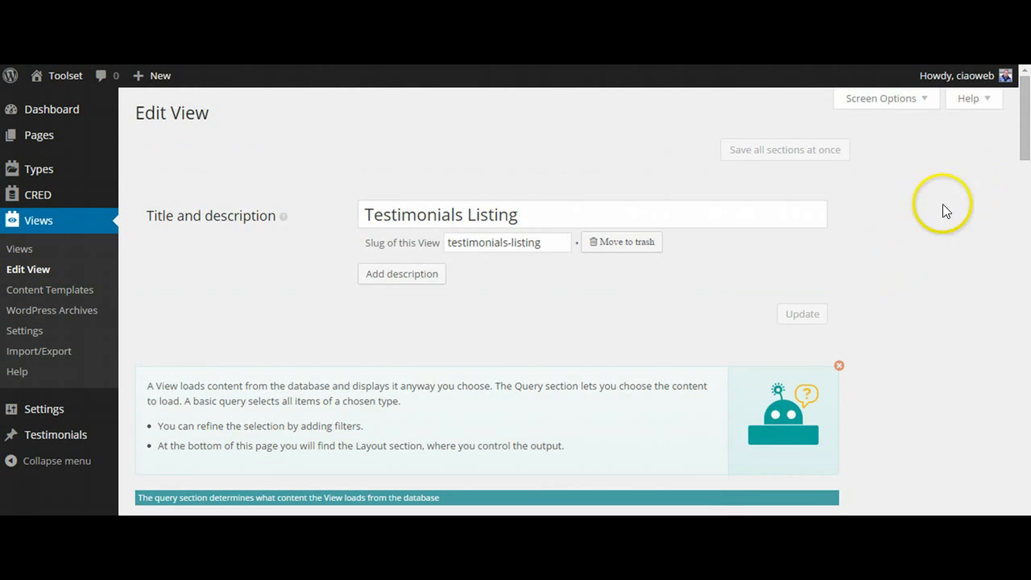
pyautogui.scroll(-3, 830, 325)
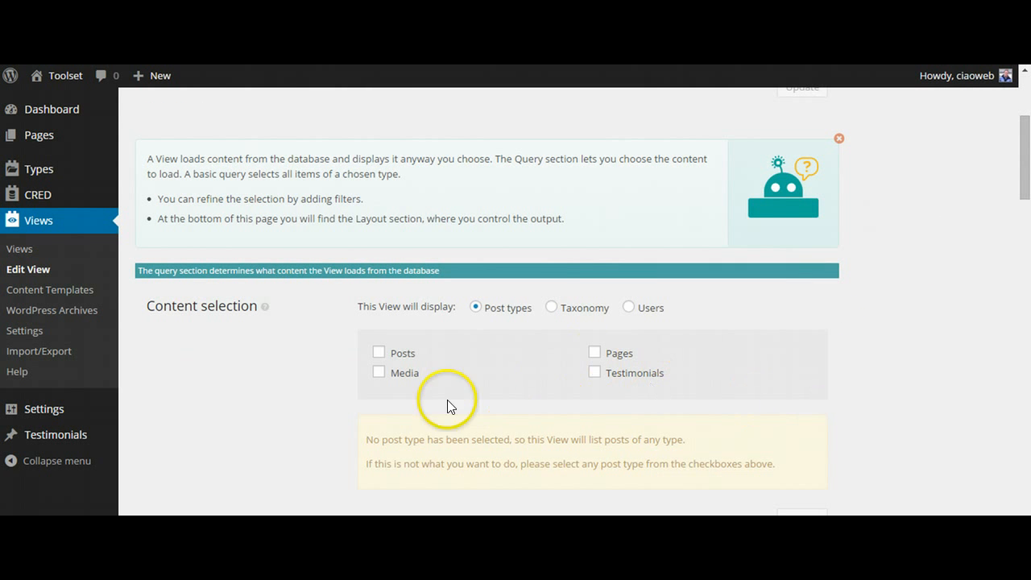
pyautogui.click(595, 375)
pyautogui.scroll(-2, 701, 391)
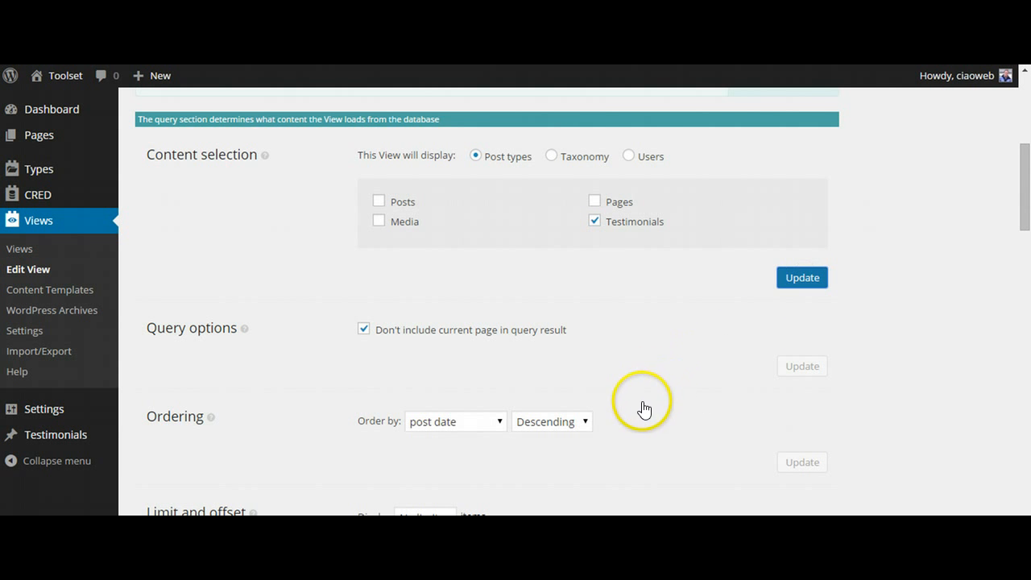
# Step: Review the View's query options, ordering, limit and offset, query filter and layout HTML
pyautogui.scroll(-2, 645, 408)
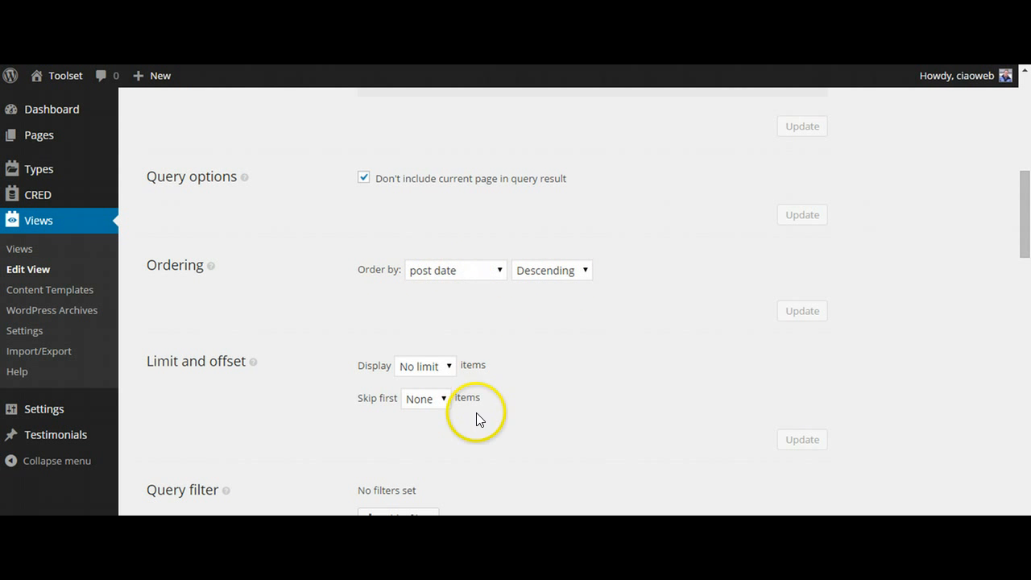
pyautogui.scroll(-1, 479, 414)
pyautogui.scroll(-2, 435, 366)
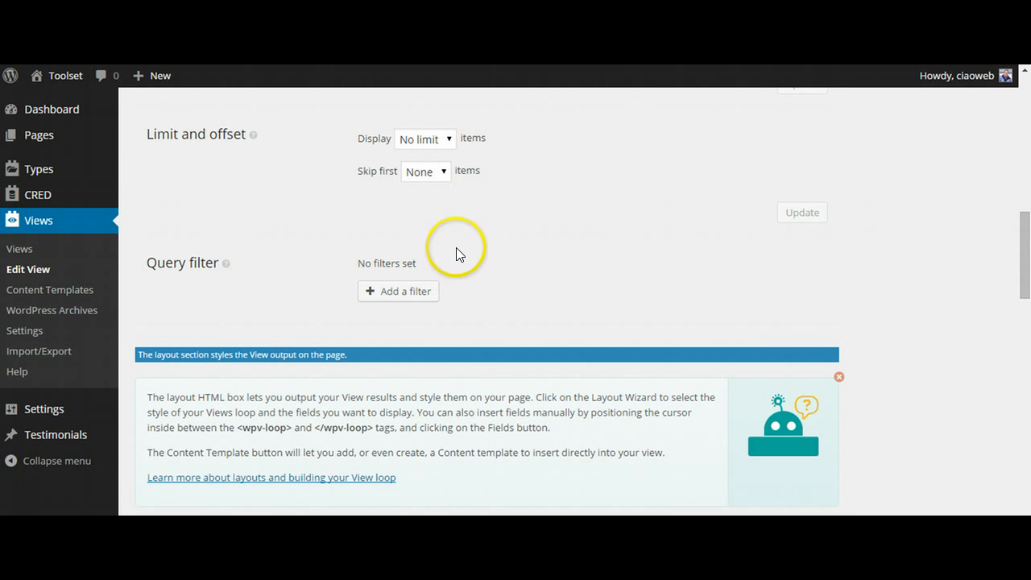
pyautogui.scroll(-1, 467, 334)
pyautogui.scroll(-1, 467, 333)
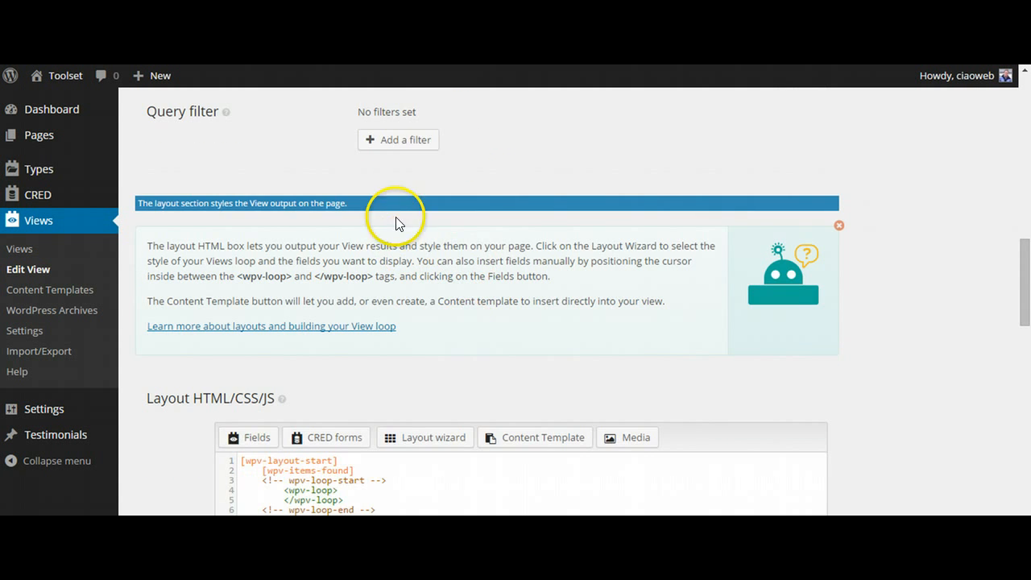
pyautogui.scroll(-1, 500, 318)
pyautogui.scroll(-1, 500, 283)
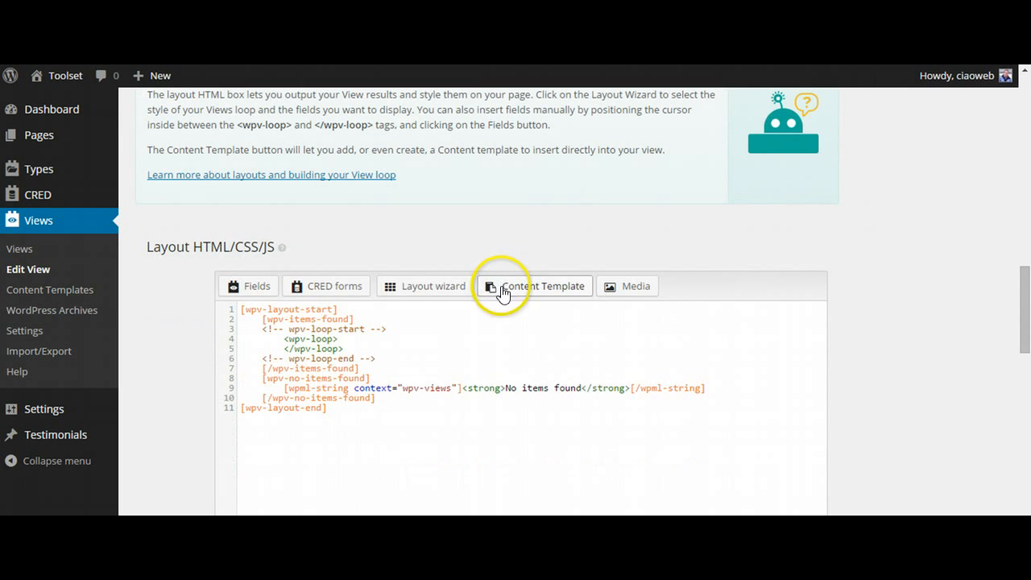
pyautogui.click(320, 347)
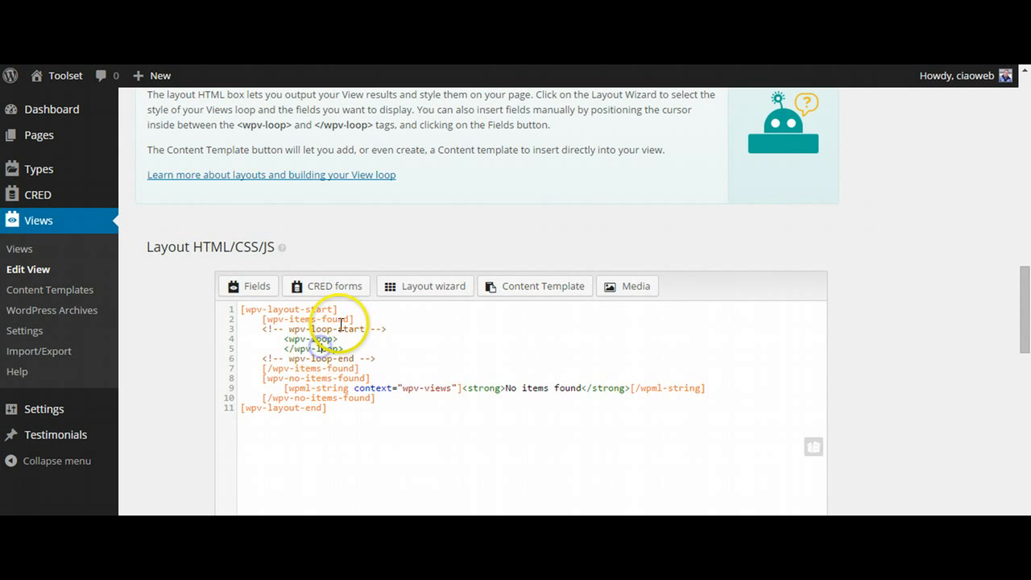
pyautogui.scroll(-1, 318, 347)
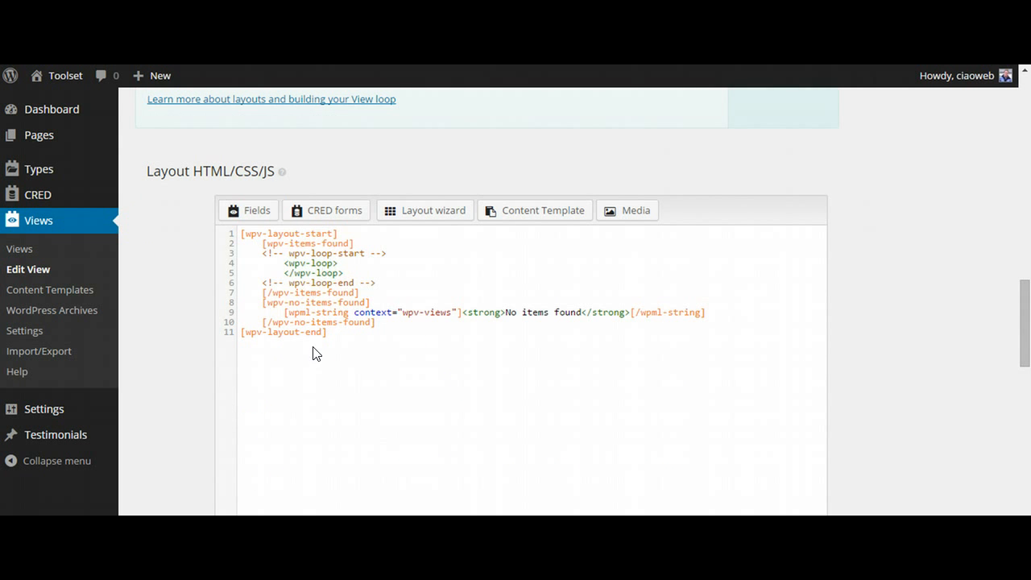
# Step: Add an empty line between the opening and closing wpv-loop tags in the layout HTML
pyautogui.click(342, 263)
pyautogui.moveTo(355, 260); pyautogui.dragTo(286, 263)
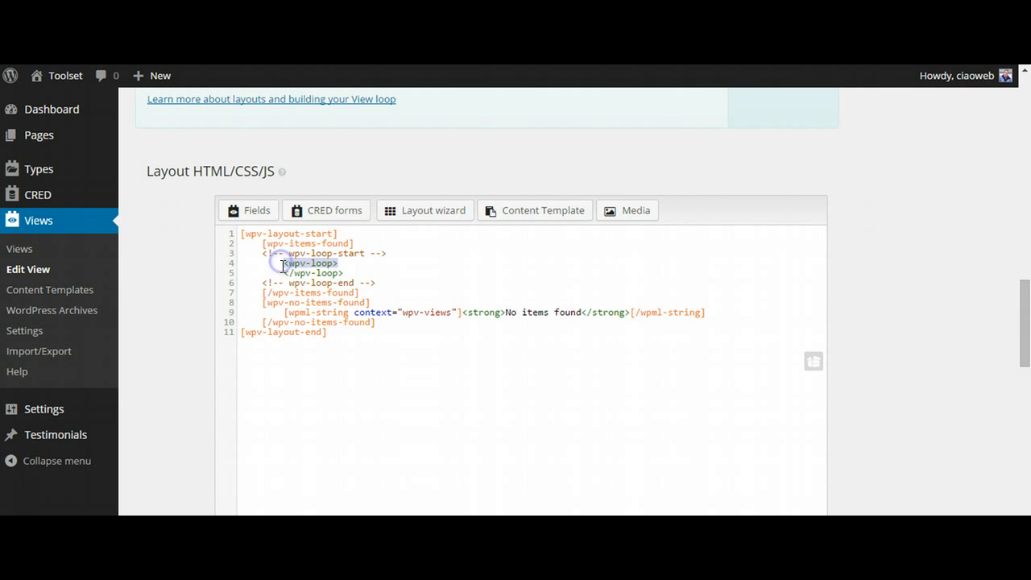
pyautogui.click(343, 264)
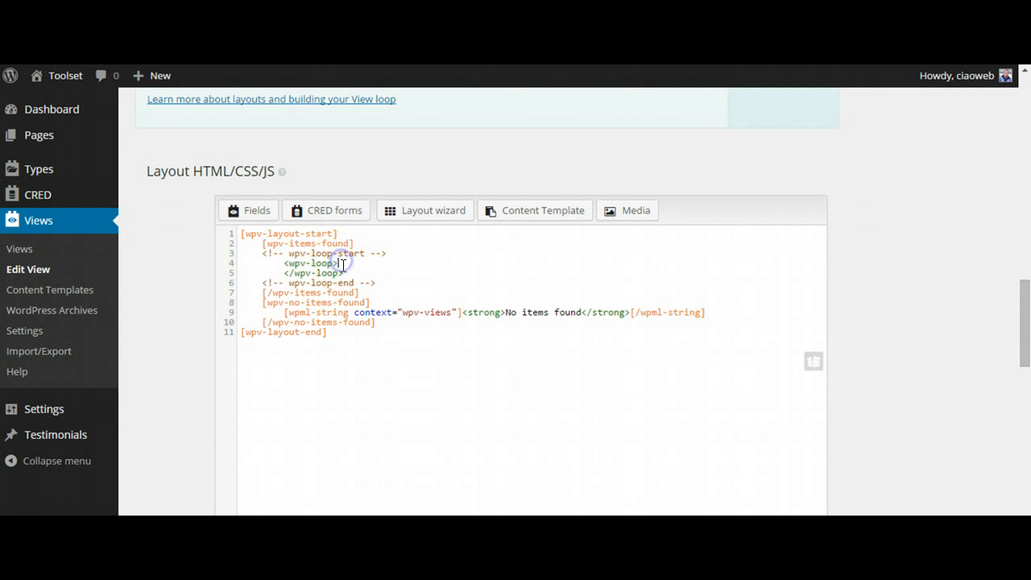
pyautogui.press('Return')
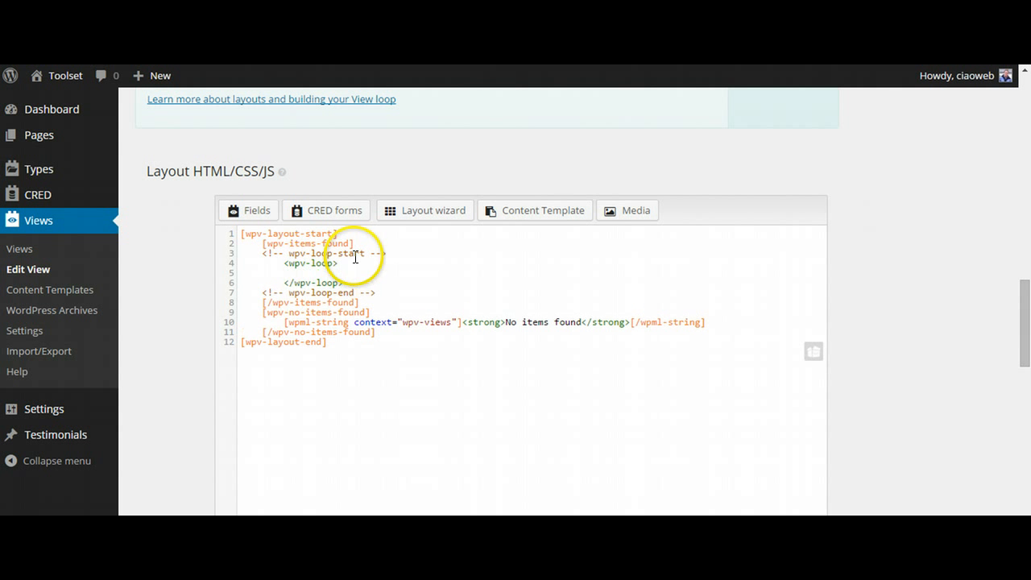
pyautogui.moveTo(284, 283); pyautogui.dragTo(301, 282)
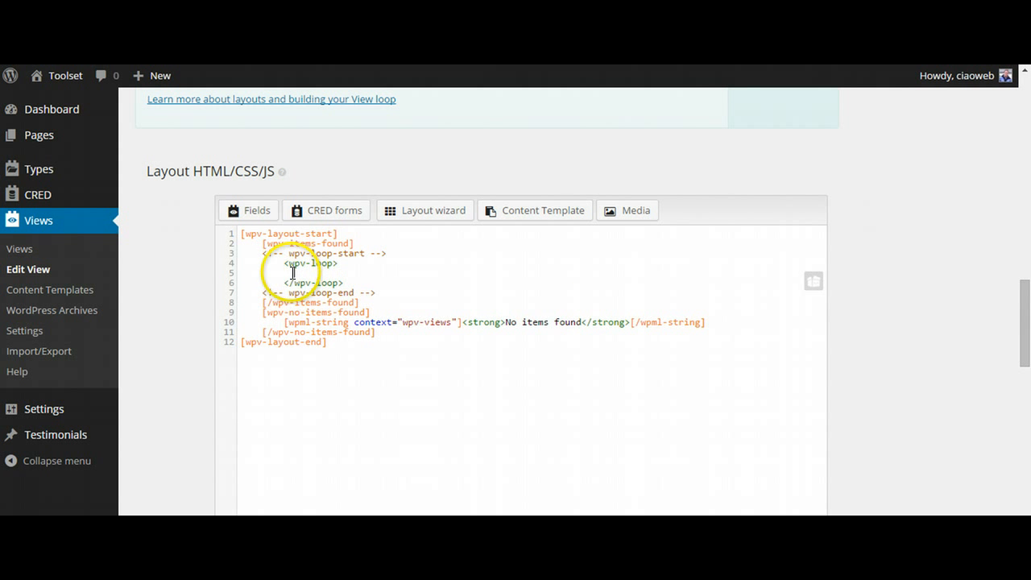
pyautogui.click(295, 274)
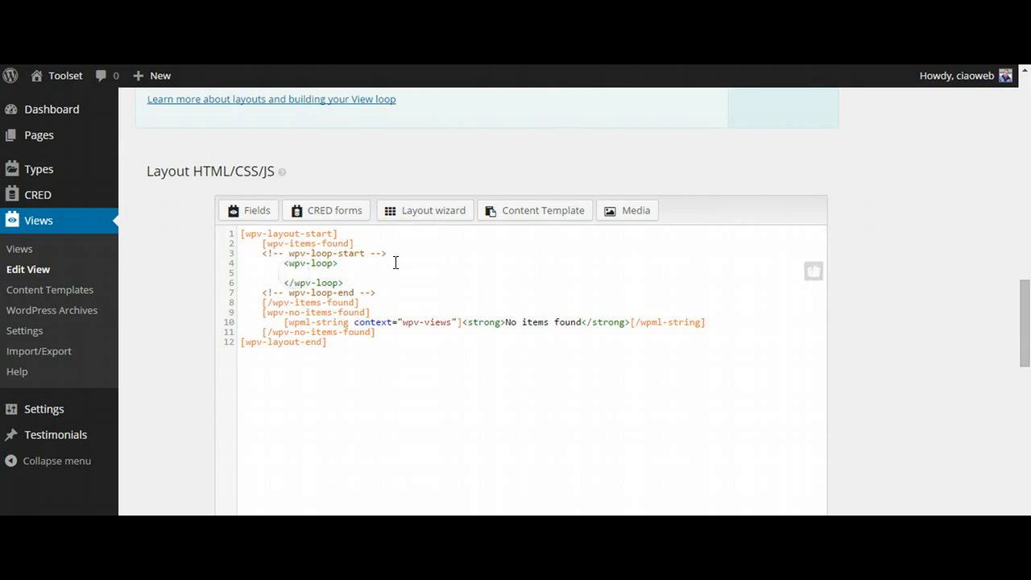
pyautogui.click(257, 212)
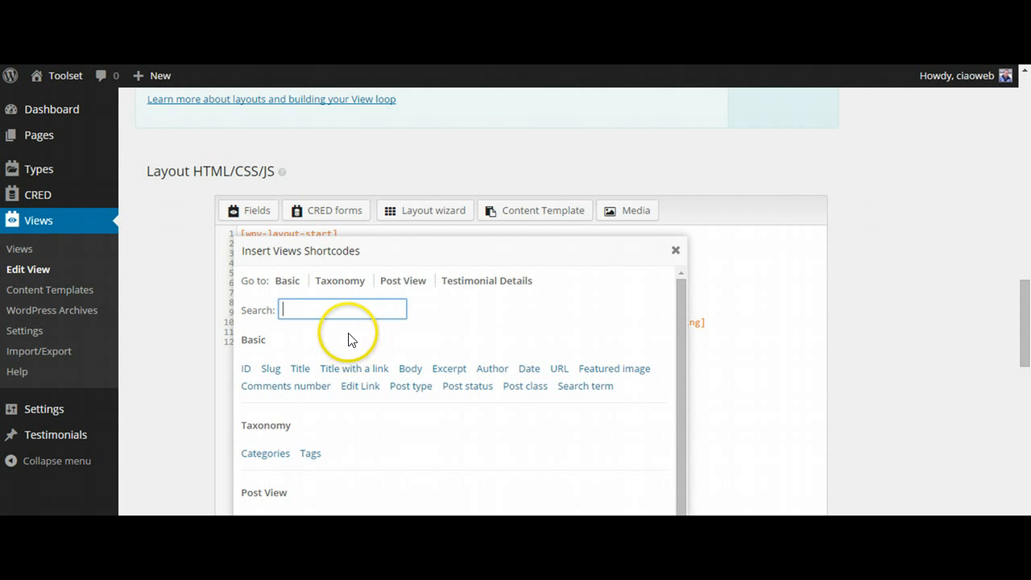
pyautogui.click(301, 371)
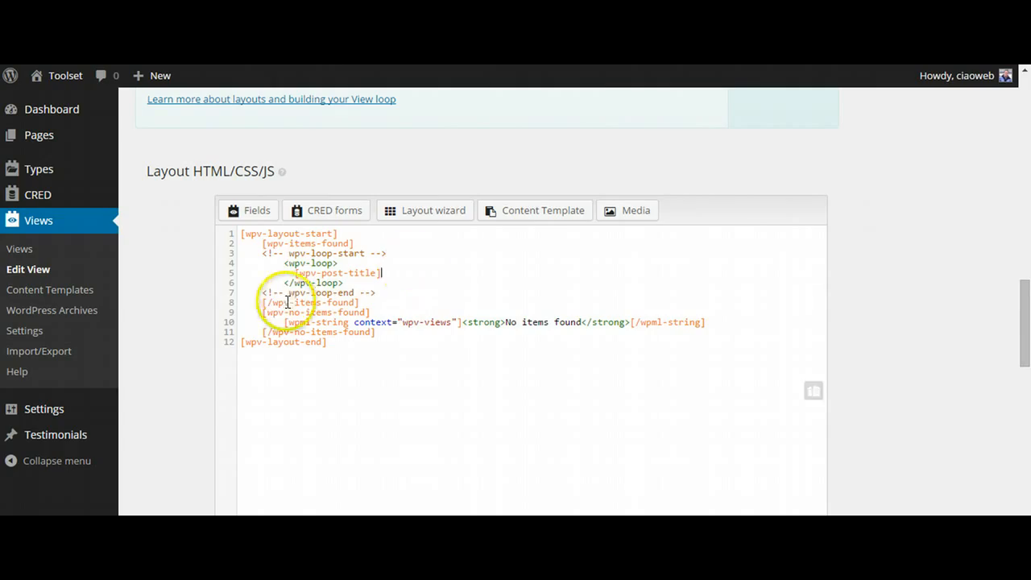
pyautogui.click(384, 273)
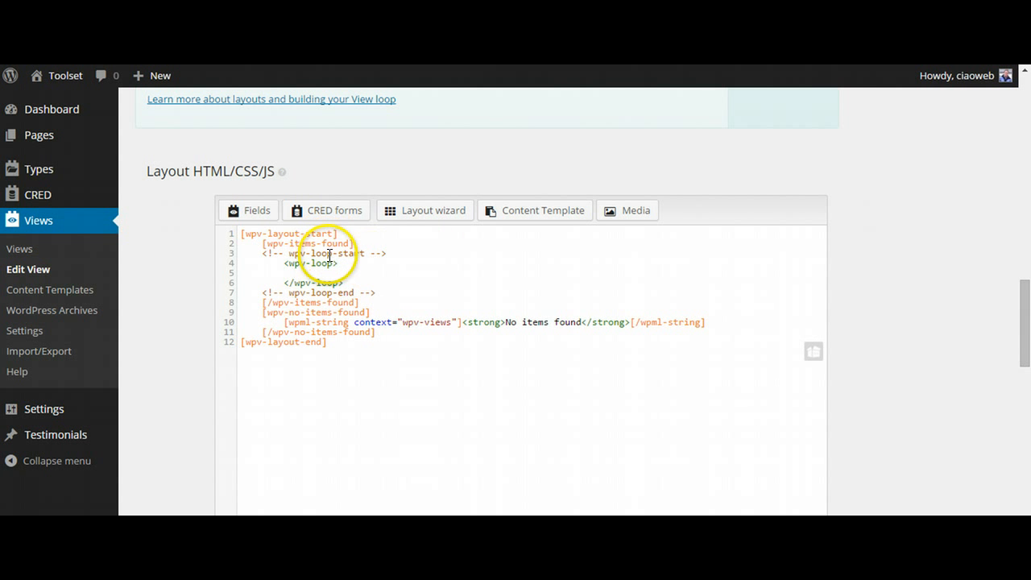
# Step: Insert the Body field shortcode inside the wpv-loop, followed by a <br /> tag and a new line
pyautogui.click(259, 210)
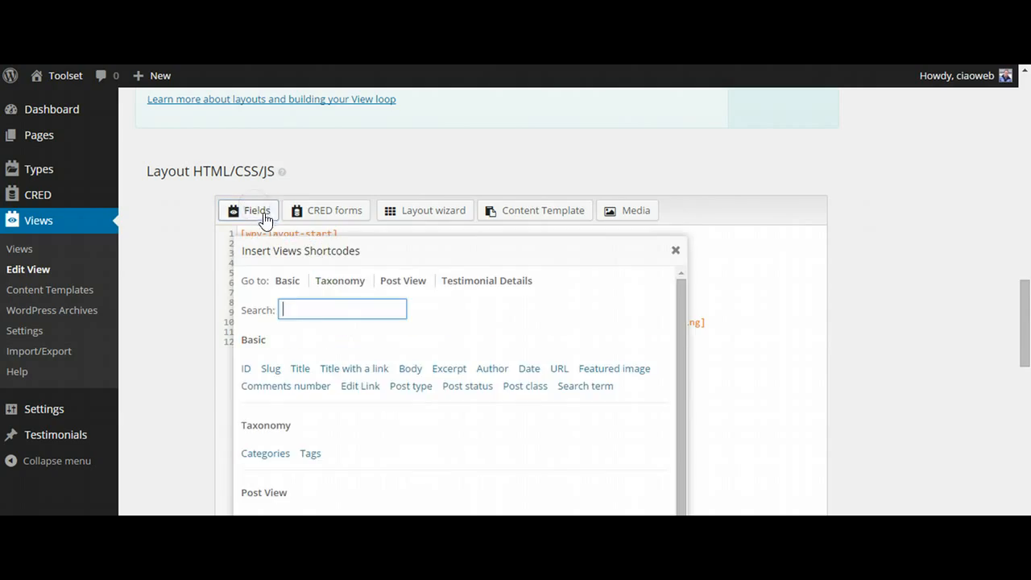
pyautogui.click(407, 368)
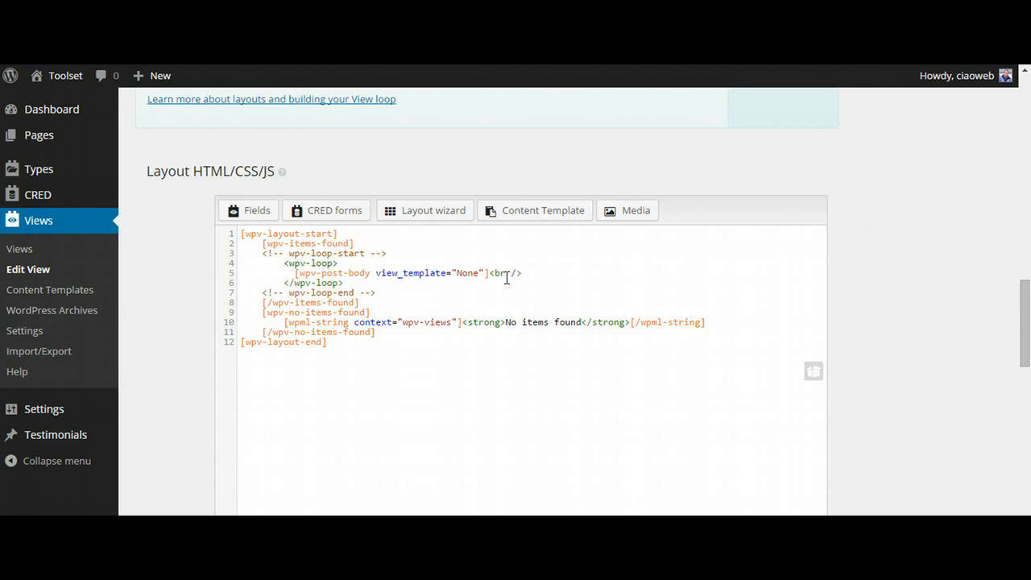
pyautogui.press('Return')
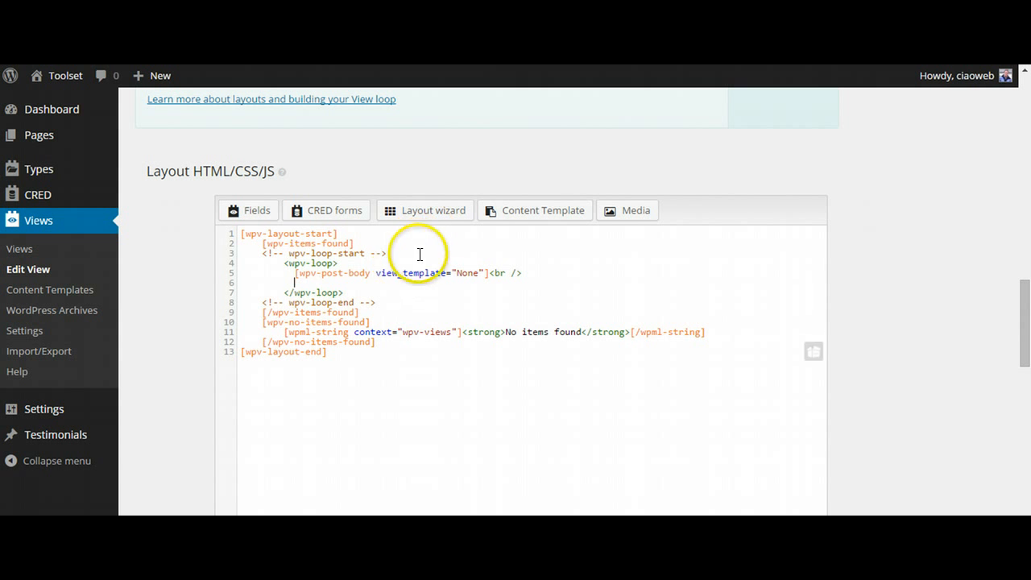
# Step: Insert the Title field shortcode on the line below the body, followed by <br /> and a new line
pyautogui.click(310, 283)
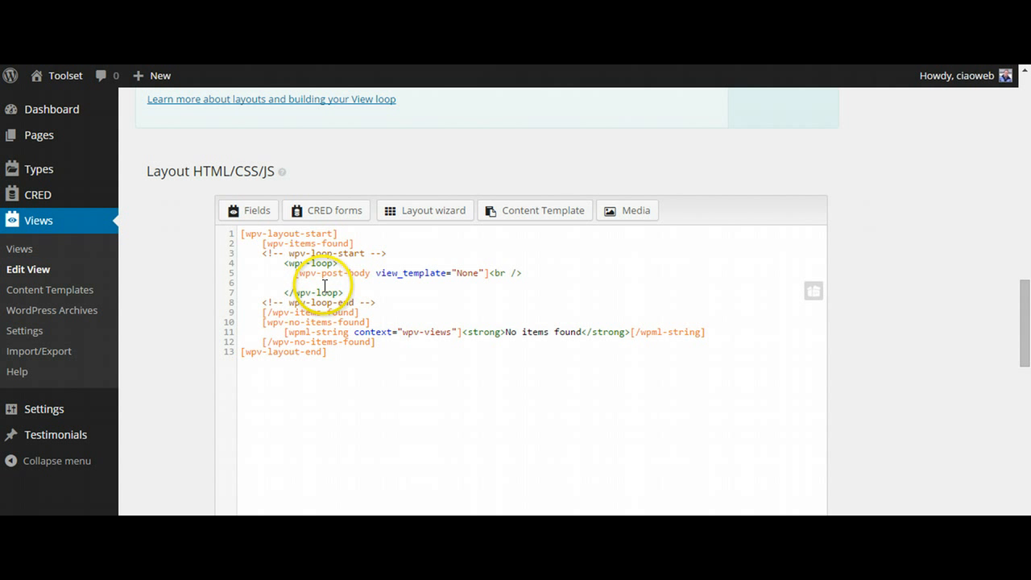
pyautogui.click(244, 211)
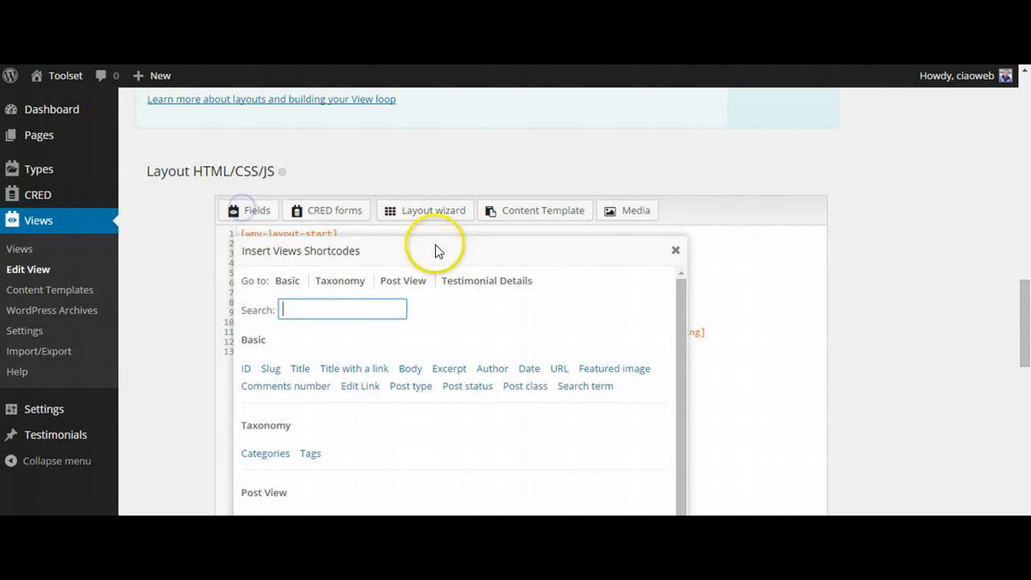
pyautogui.click(300, 369)
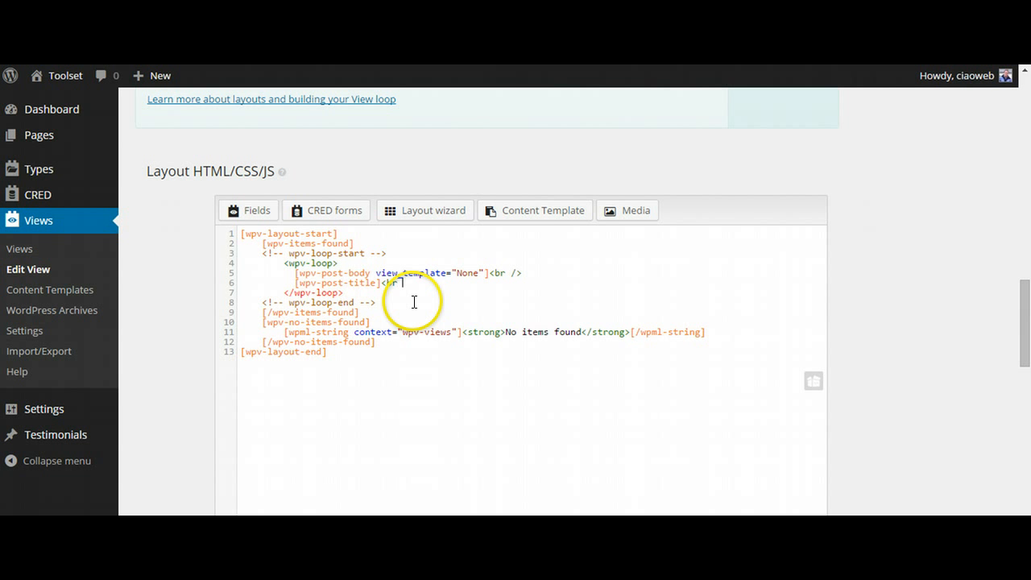
pyautogui.press('Return')
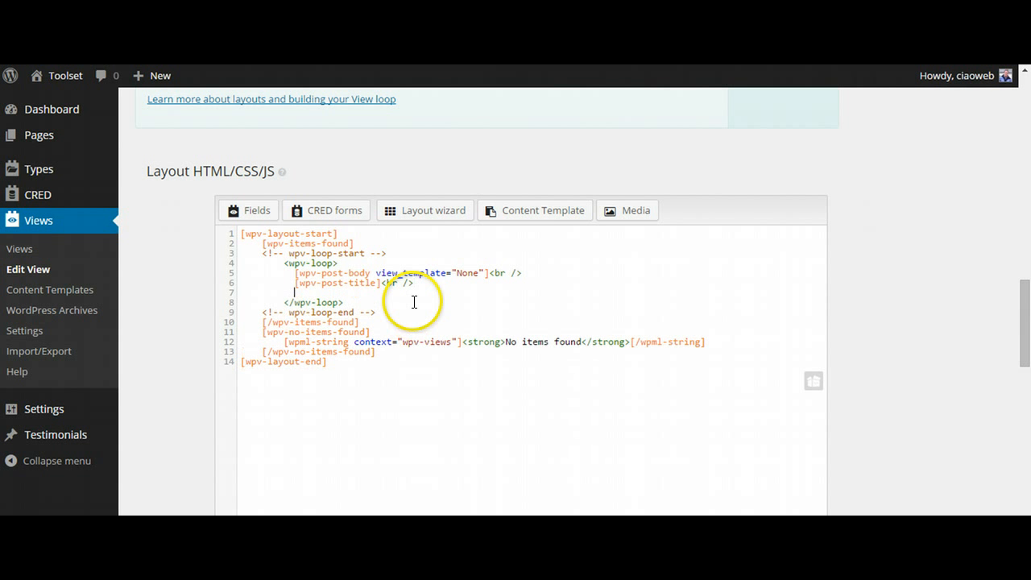
# Step: Insert the Company field from Testimonial Details on the line below the title, without RAW field output
pyautogui.click(258, 219)
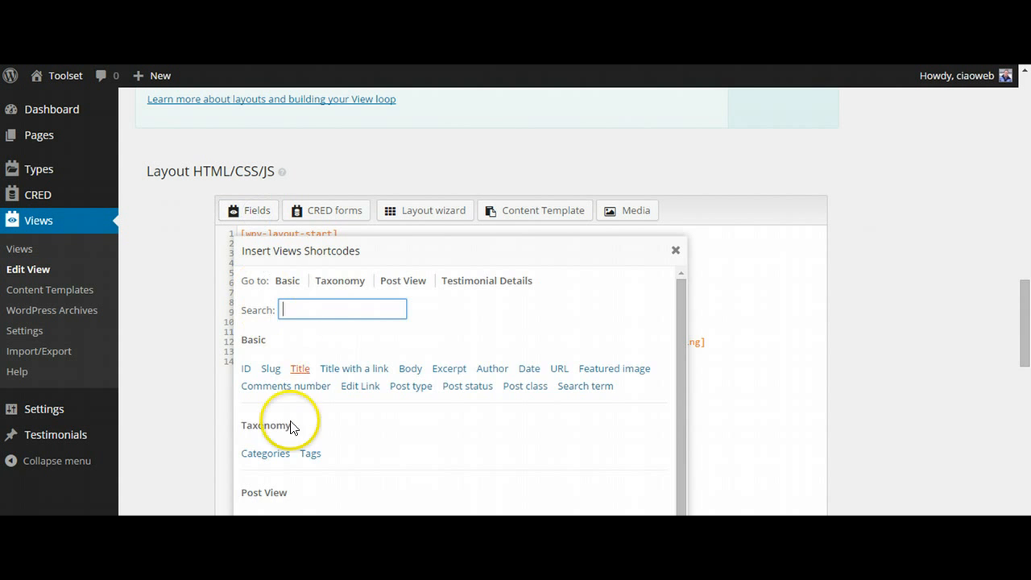
pyautogui.scroll(-3, 314, 387)
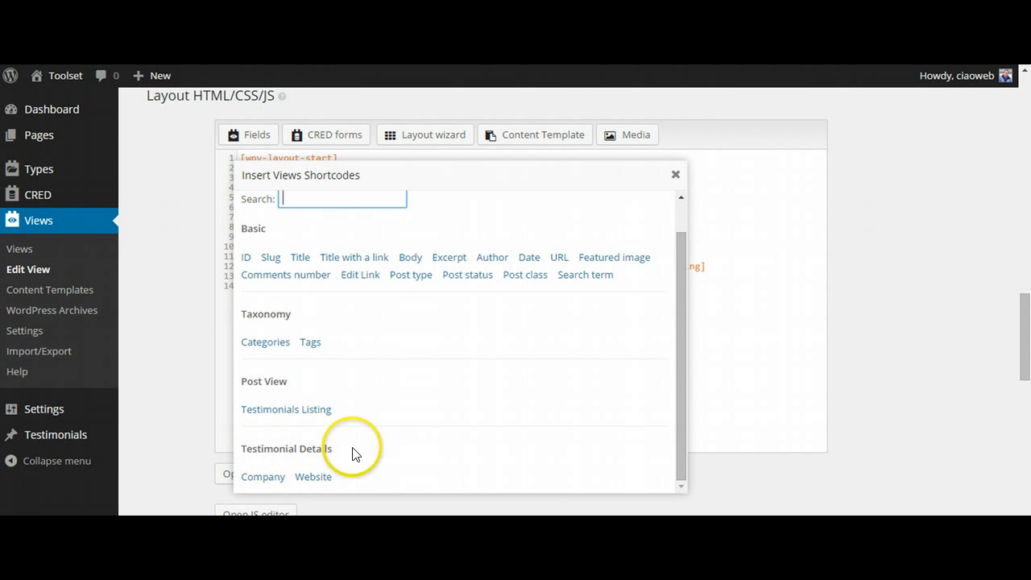
pyautogui.click(253, 479)
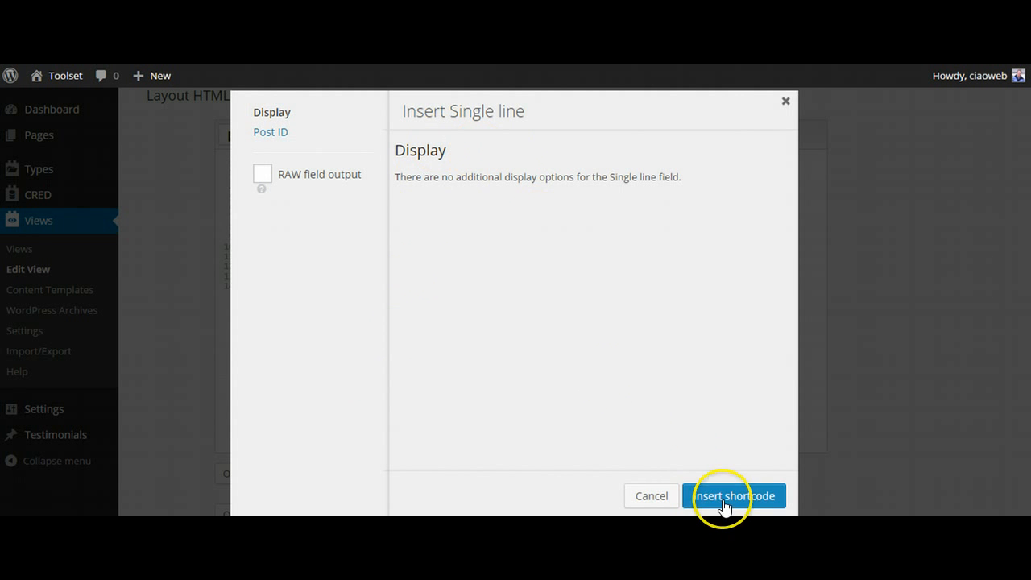
pyautogui.click(714, 493)
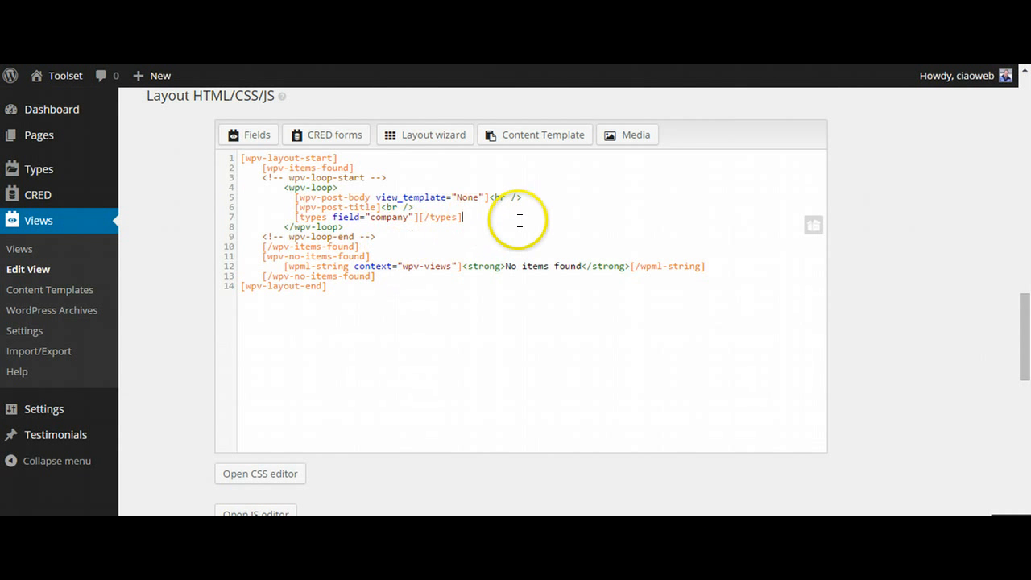
# Step: Insert the Website field from Testimonial Details on a new line below the company, with its target set to _blank
pyautogui.press('Return')
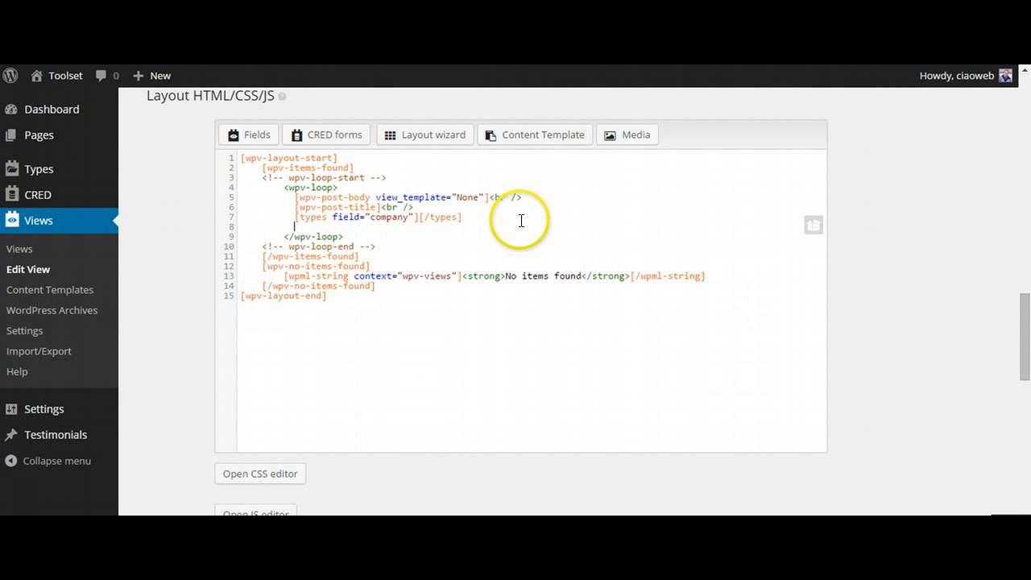
pyautogui.click(253, 138)
pyautogui.scroll(-1, 322, 370)
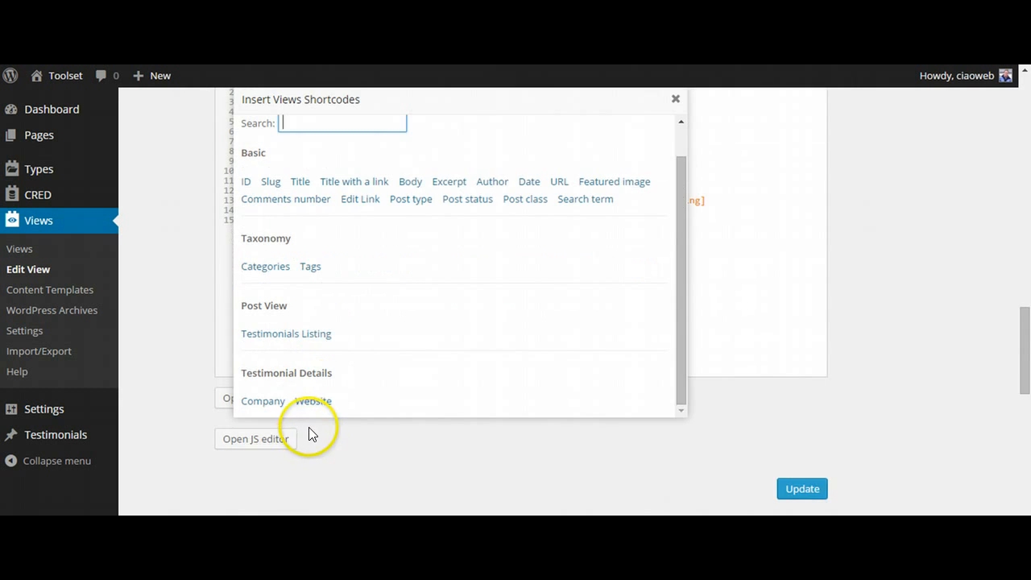
pyautogui.click(312, 402)
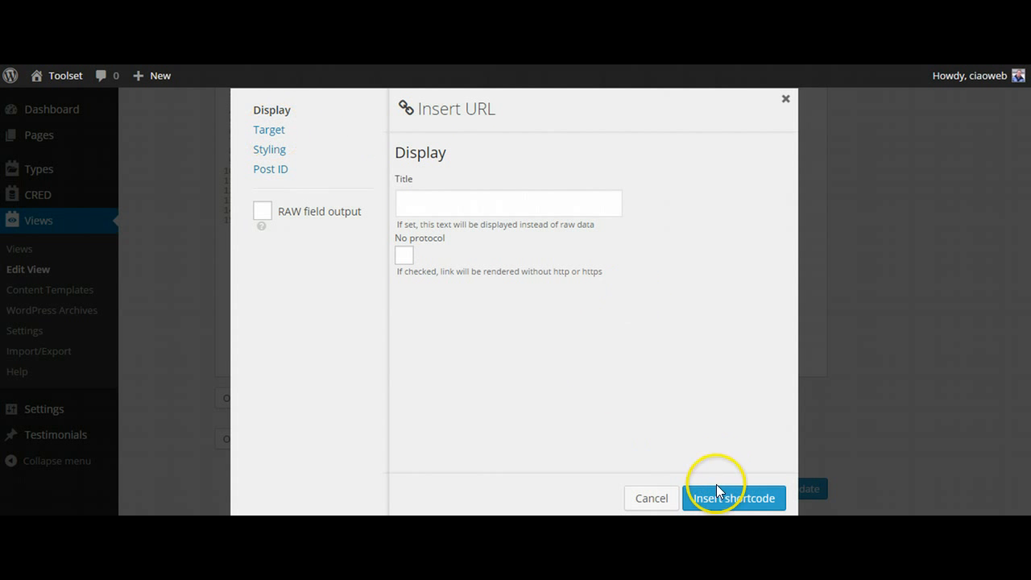
pyautogui.click(269, 130)
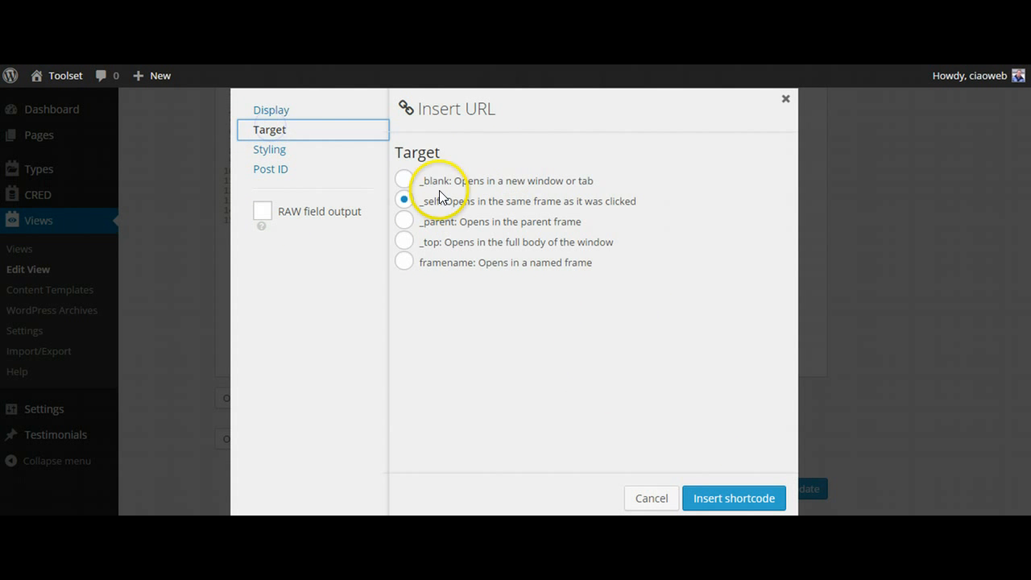
pyautogui.click(404, 179)
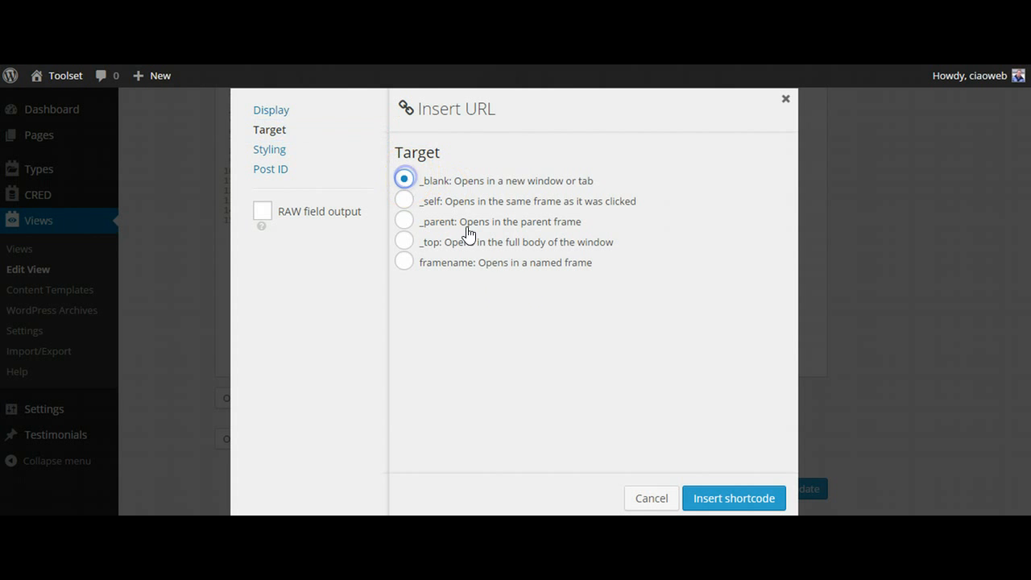
pyautogui.click(709, 497)
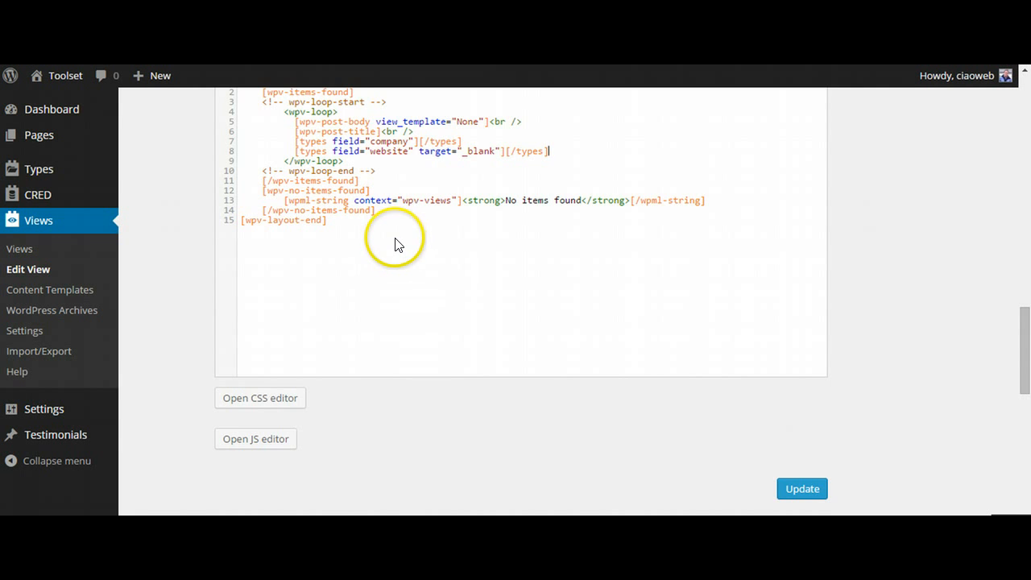
# Step: Wrap the wpv-post-title shortcode in <strong> tags and save the layout HTML
pyautogui.scroll(1, 394, 244)
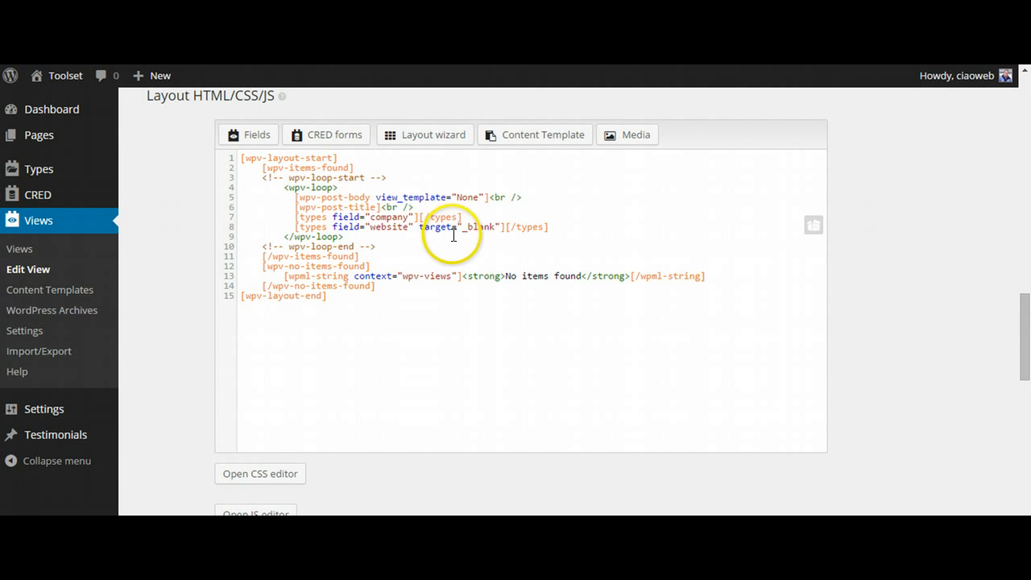
pyautogui.click(292, 208)
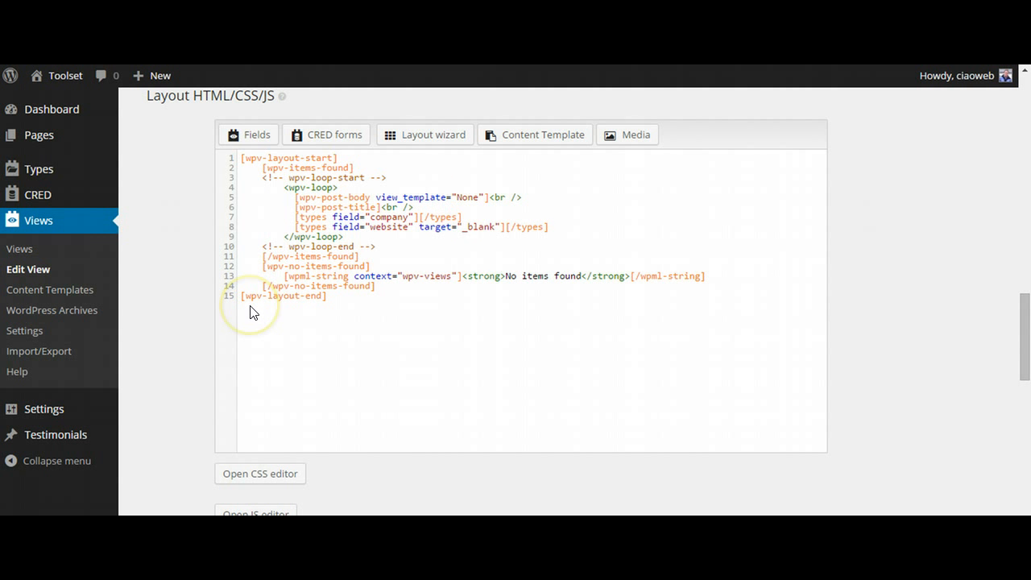
pyautogui.write('<strong>')
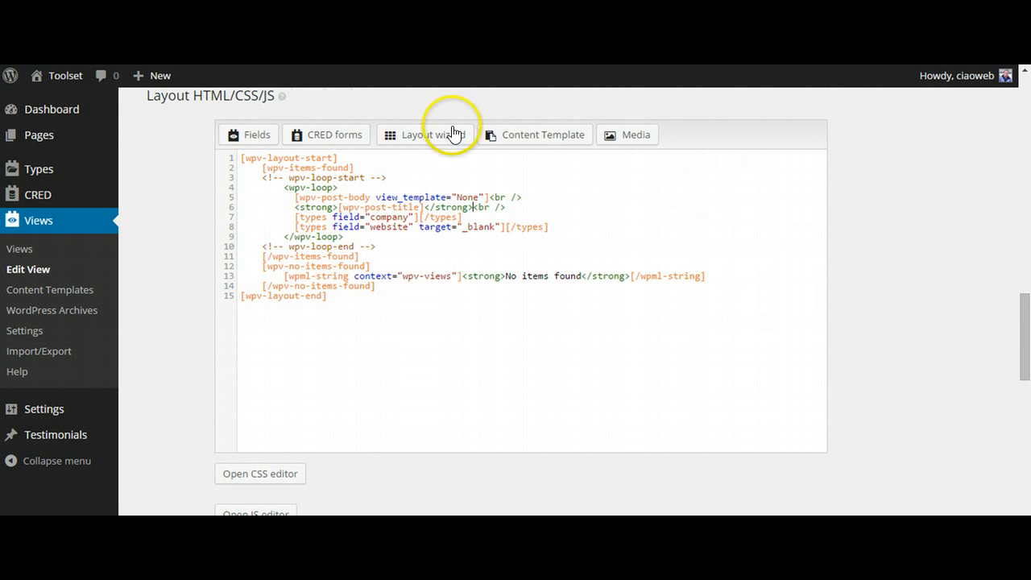
pyautogui.scroll(-2, 566, 320)
pyautogui.click(804, 413)
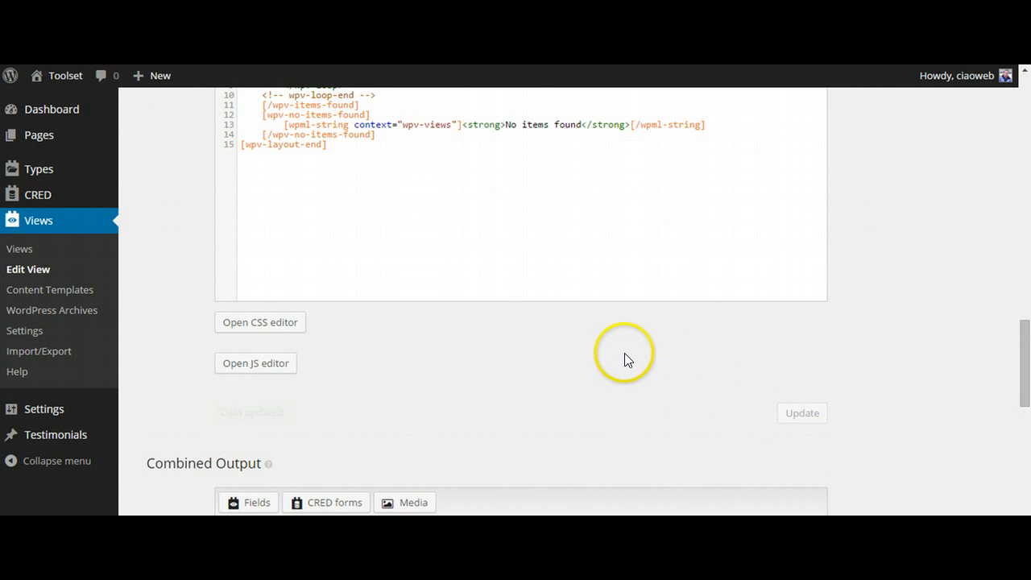
# Step: Review the sections of the Testimonials Listing View, from title and query settings to the Module Manager
pyautogui.scroll(10, 623, 351)
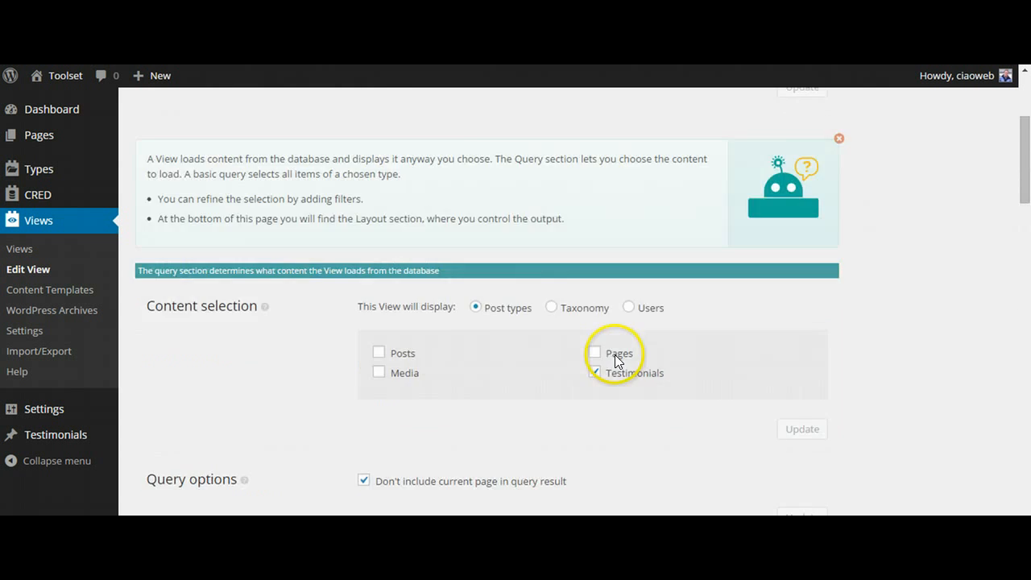
pyautogui.scroll(3, 614, 354)
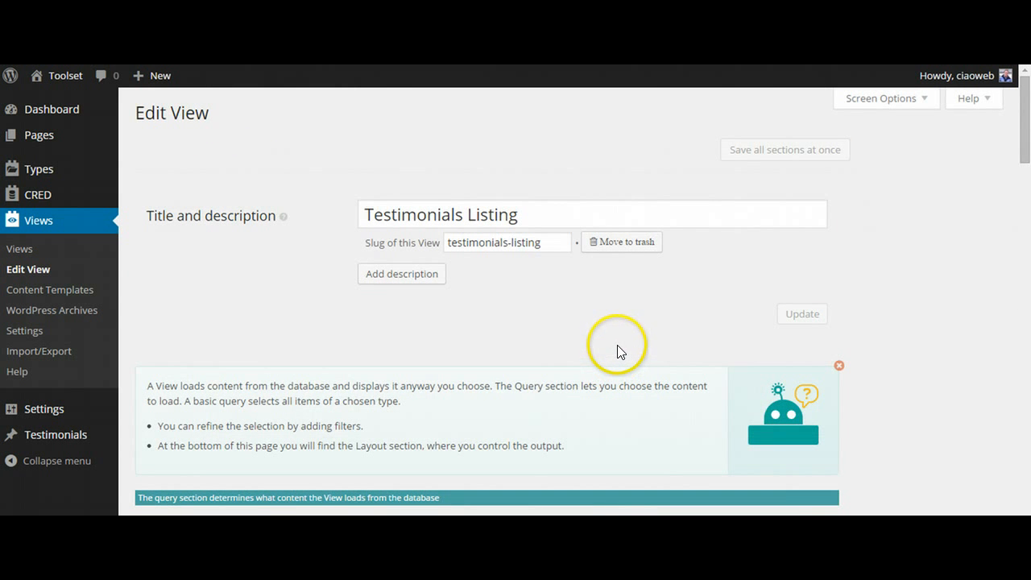
pyautogui.scroll(-15, 617, 346)
pyautogui.scroll(-5, 608, 362)
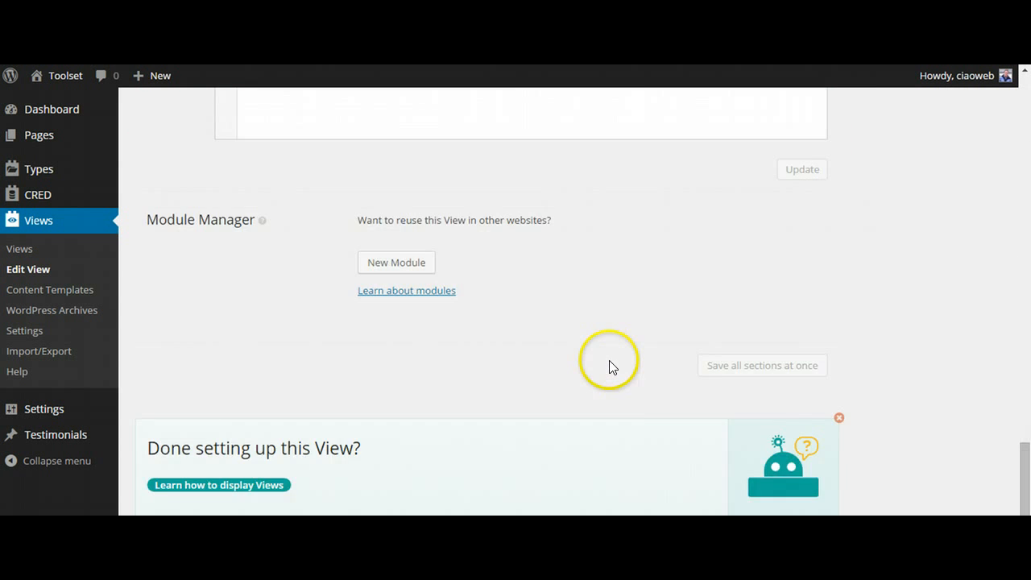
pyautogui.scroll(8, 609, 362)
pyautogui.scroll(6, 605, 354)
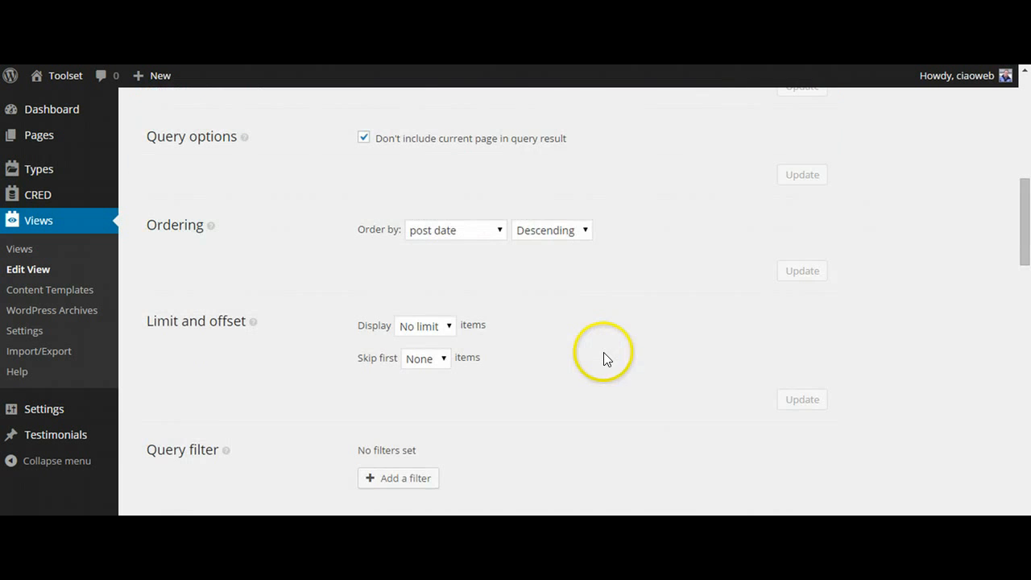
pyautogui.scroll(6, 599, 351)
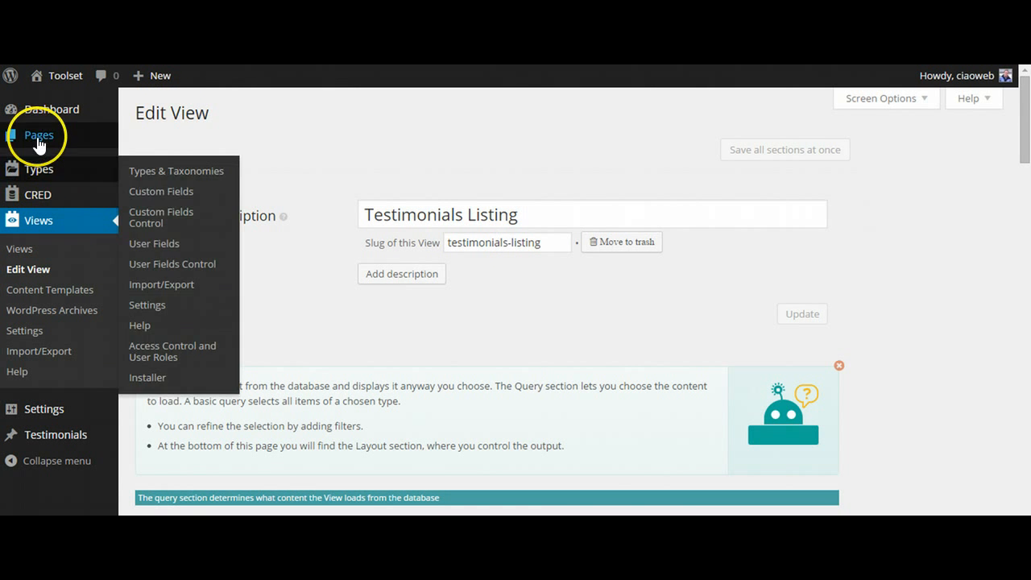
# Step: Open the existing Testimonials page for editing from the list of pages
pyautogui.click(151, 135)
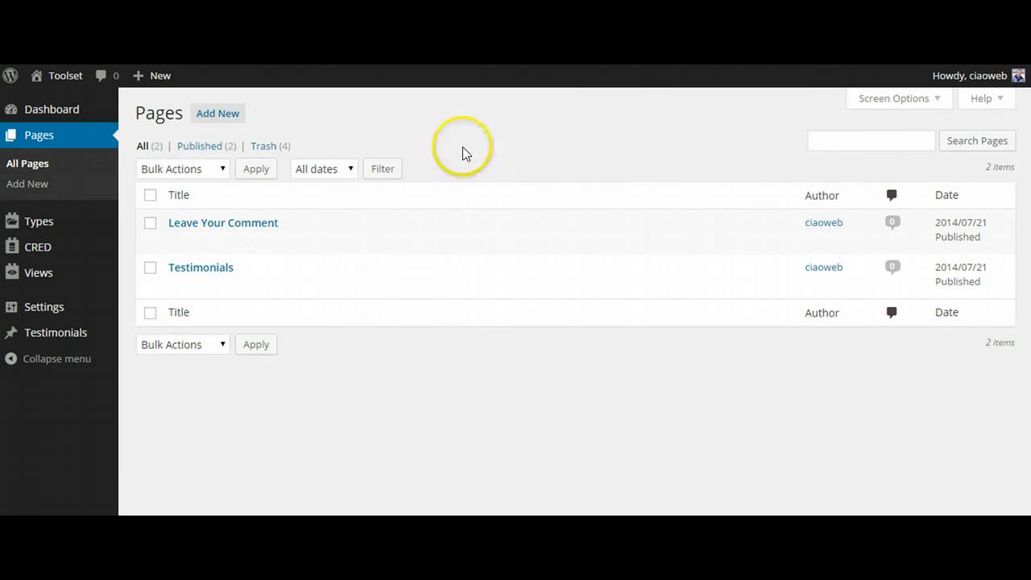
pyautogui.moveTo(196, 265)
pyautogui.click(177, 287)
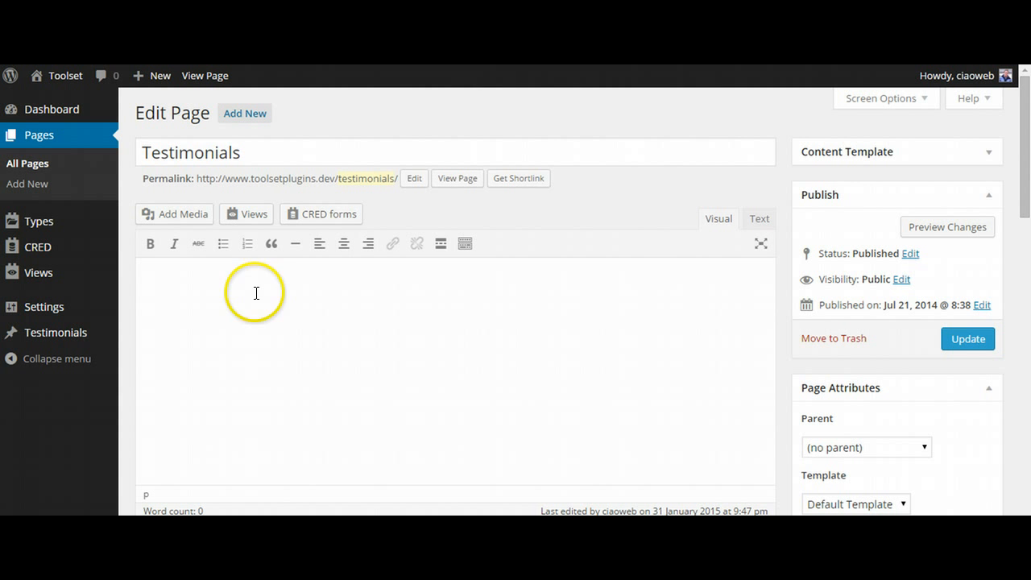
# Step: Insert the Testimonials Listing View shortcode into the Testimonials page body and update the page
pyautogui.click(255, 291)
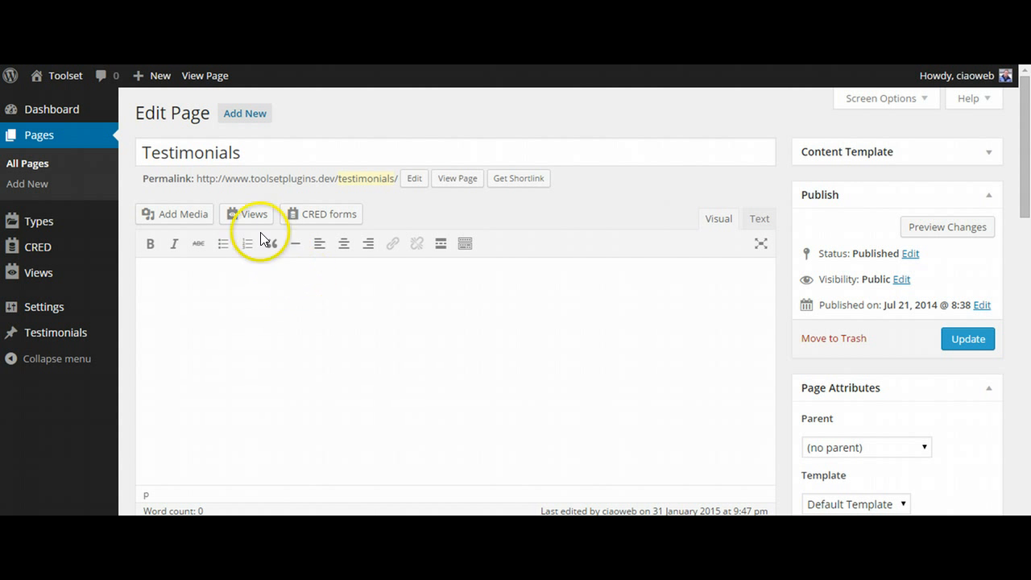
pyautogui.click(246, 215)
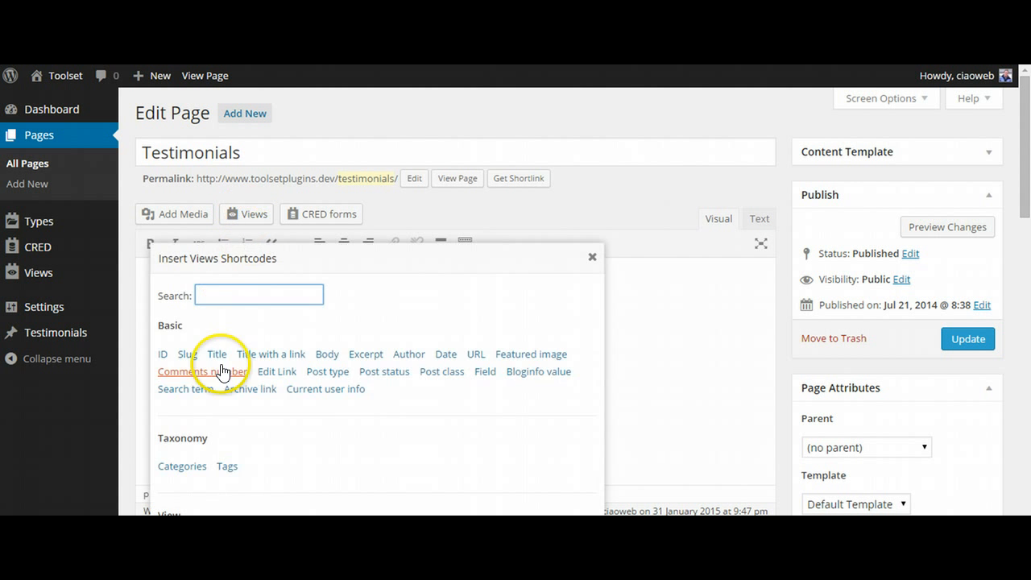
pyautogui.scroll(-3, 218, 379)
pyautogui.click(202, 320)
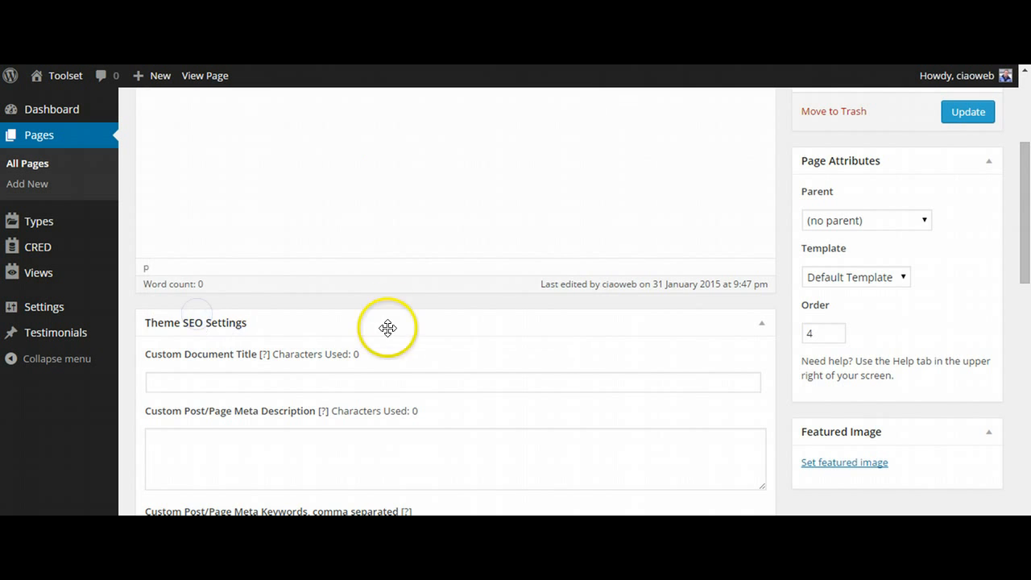
pyautogui.scroll(3, 387, 327)
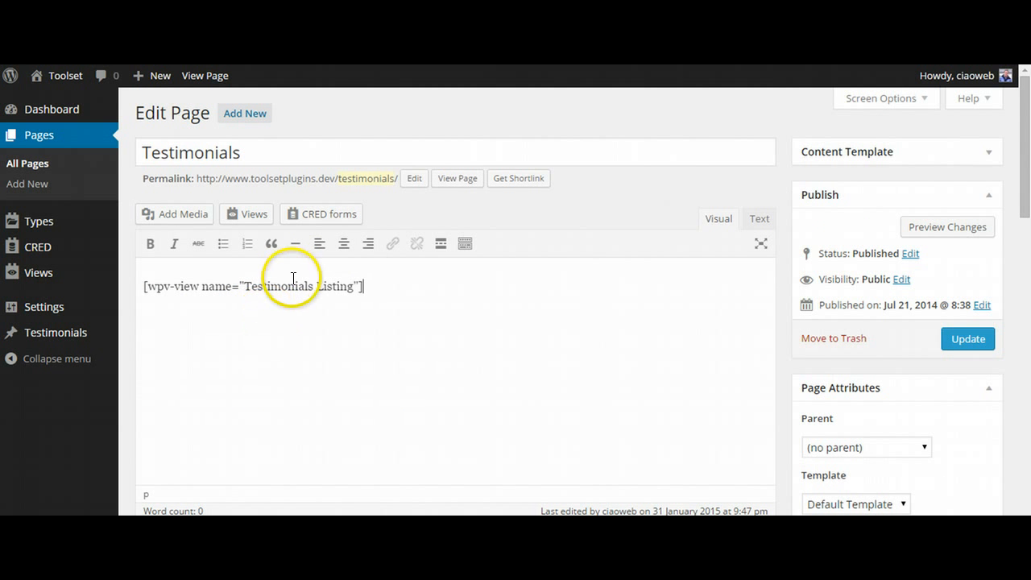
pyautogui.click(963, 342)
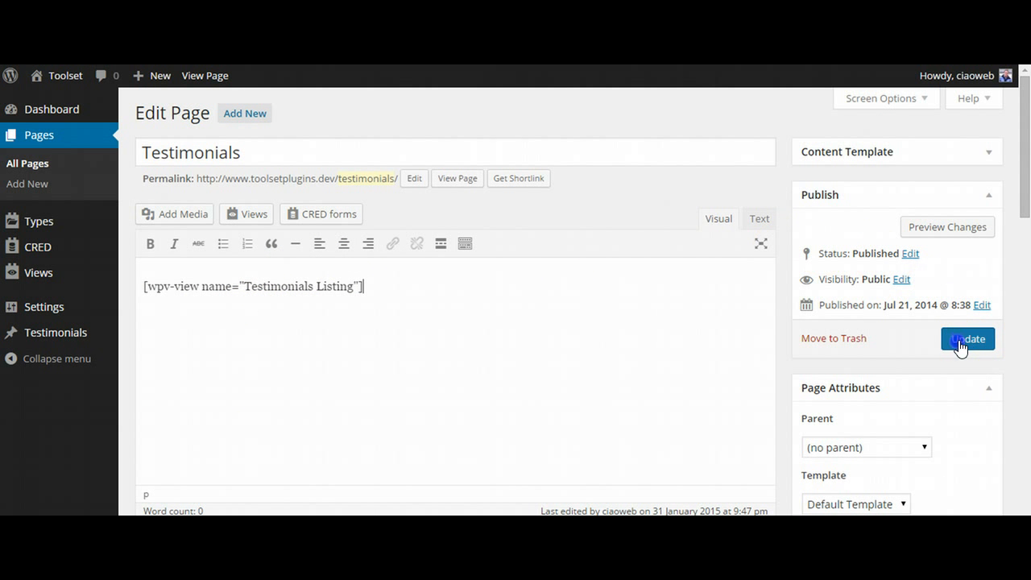
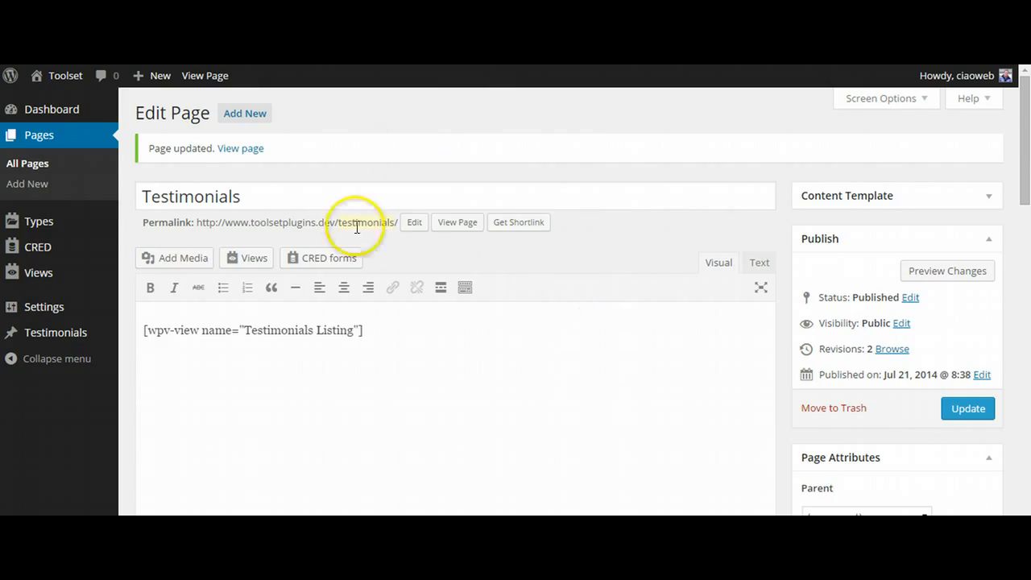
# Step: View the published Testimonials page and examine each testimonial's comment, bold title, company and website link
pyautogui.rightClick(457, 223)
pyautogui.click(484, 230)
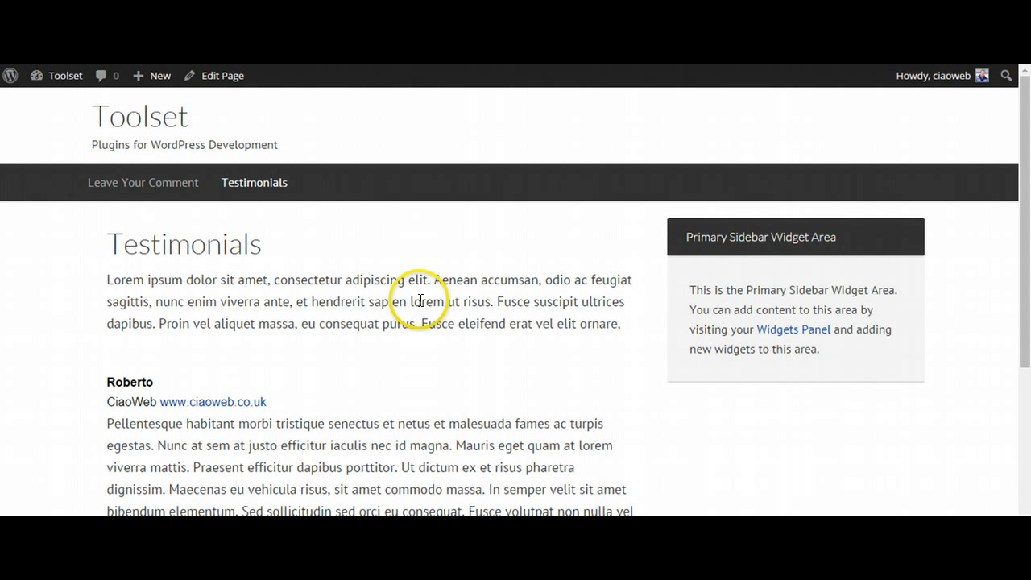
pyautogui.scroll(-1, 390, 327)
pyautogui.scroll(-1, 390, 326)
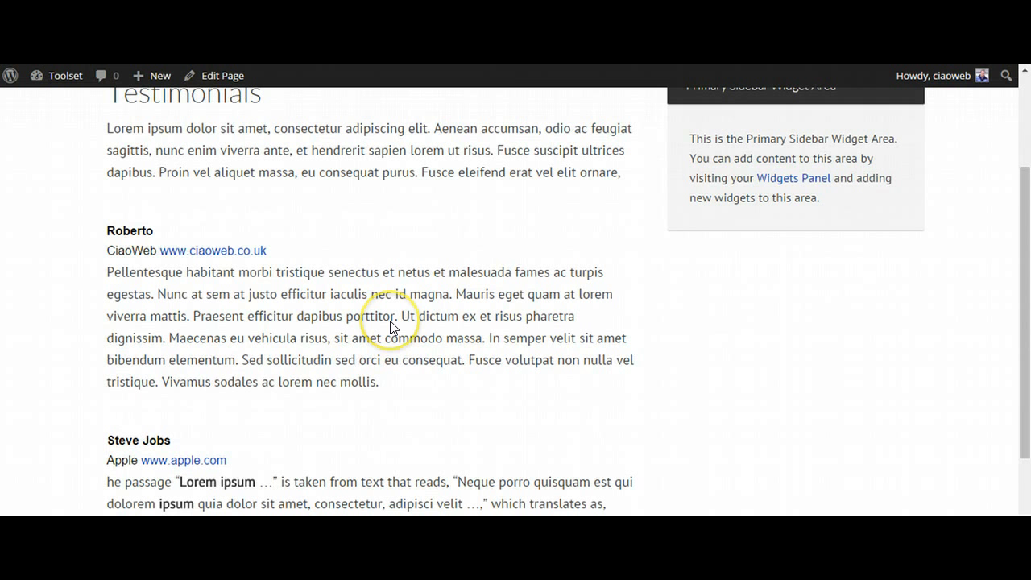
pyautogui.scroll(-1, 254, 298)
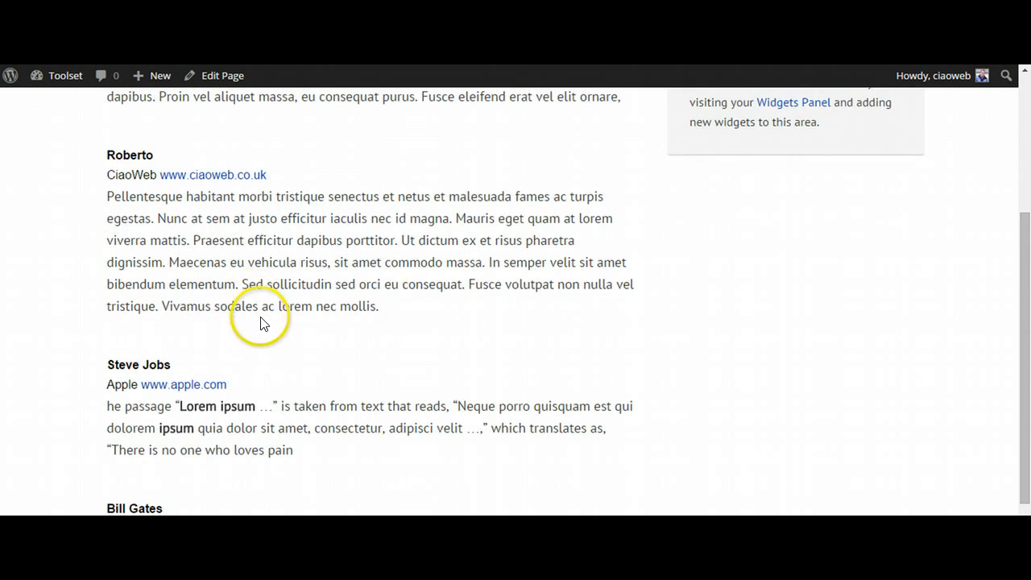
pyautogui.scroll(-1, 260, 322)
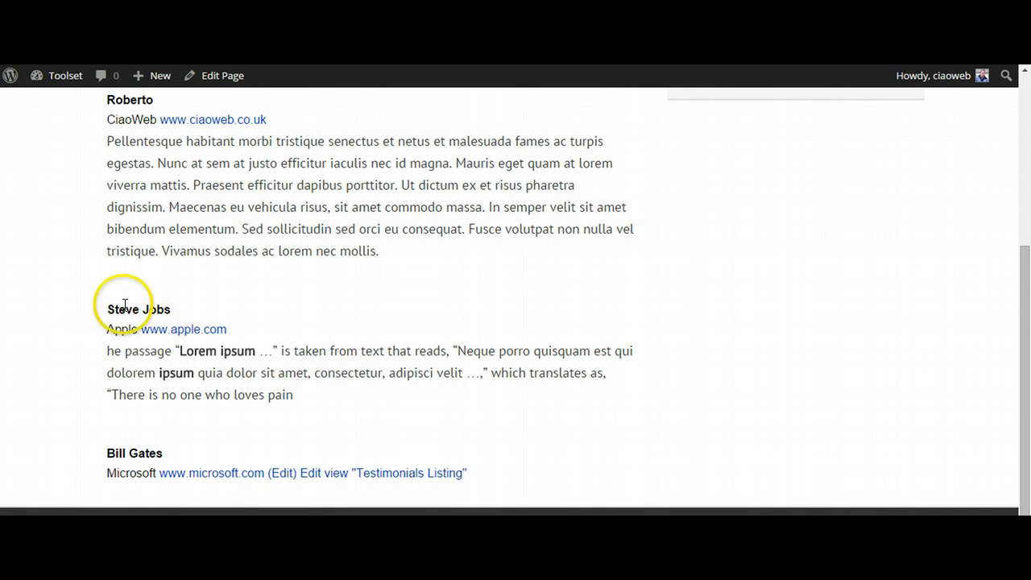
pyautogui.scroll(1, 129, 225)
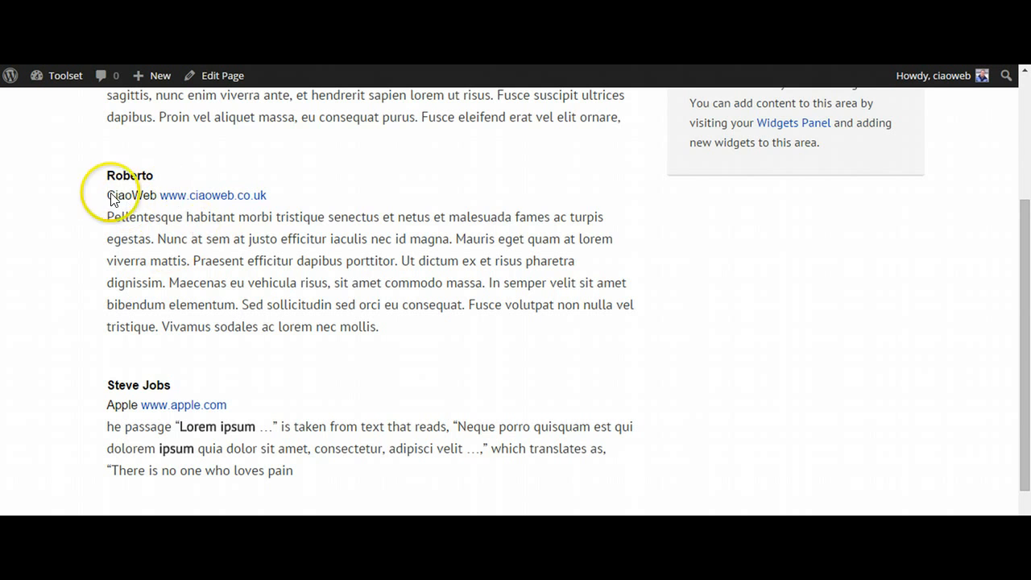
pyautogui.scroll(3, 211, 294)
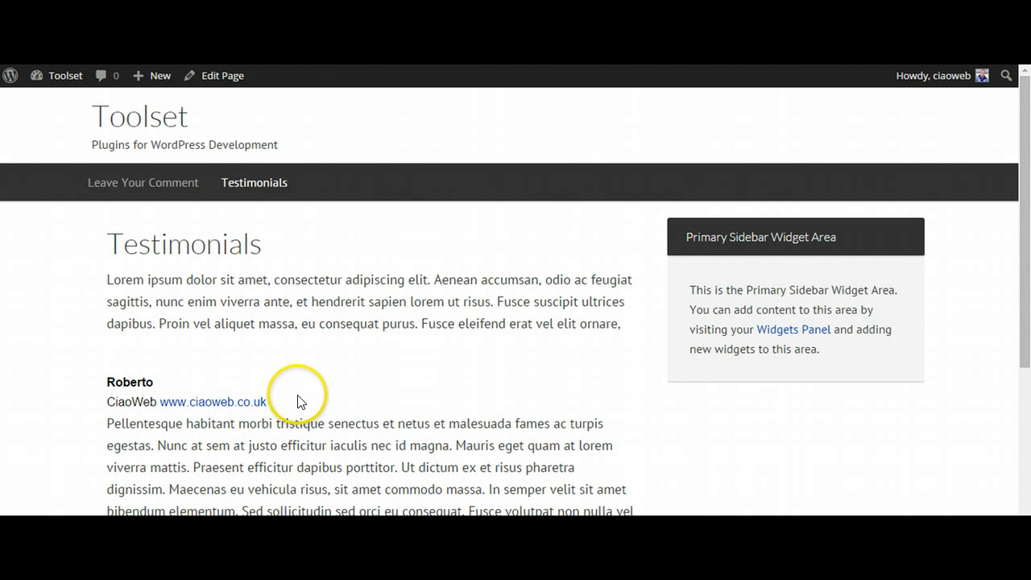
pyautogui.scroll(-3, 311, 425)
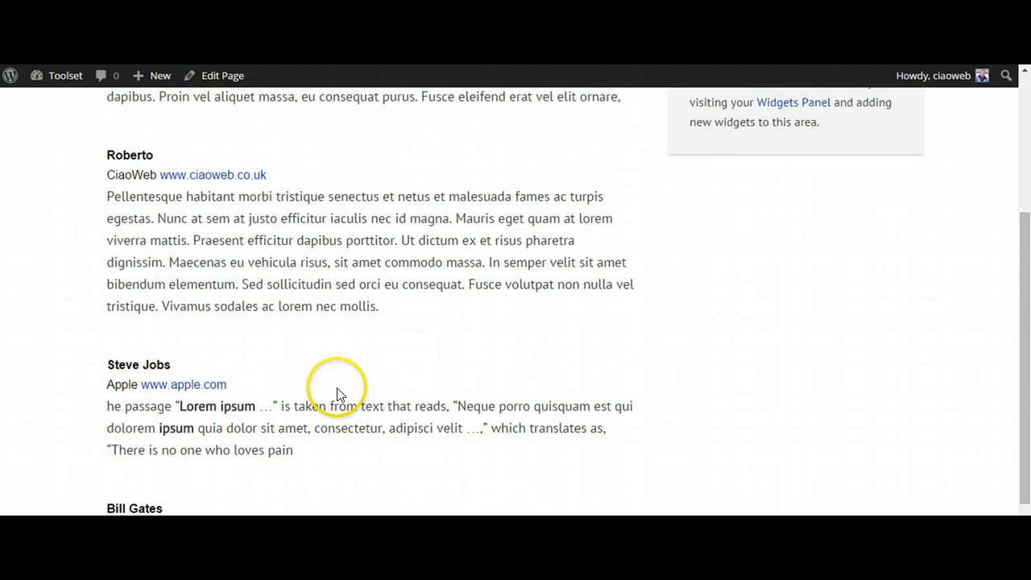
pyautogui.scroll(-1, 337, 393)
pyautogui.scroll(2, 337, 389)
pyautogui.scroll(2, 338, 393)
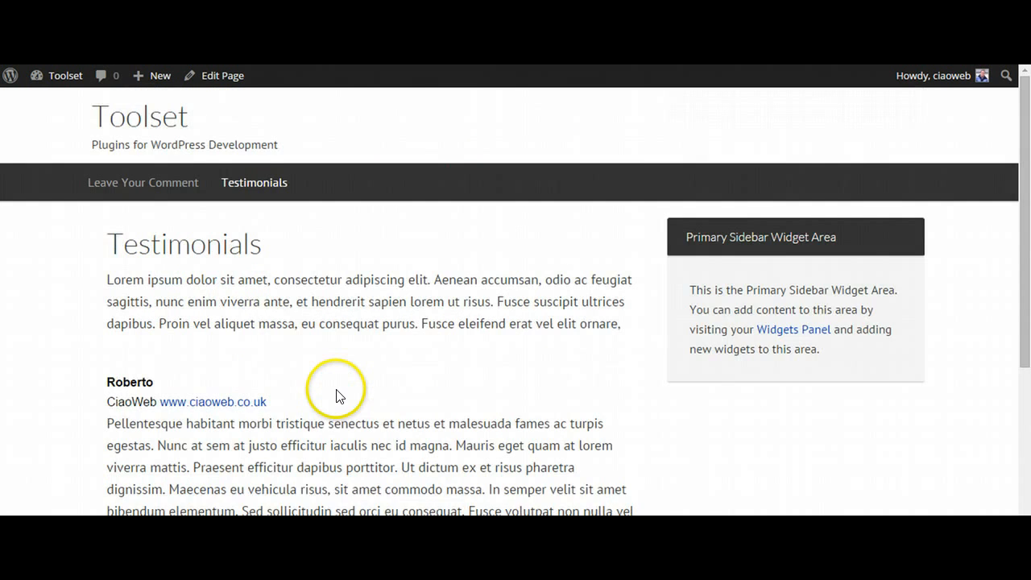
pyautogui.scroll(-1, 337, 396)
pyautogui.scroll(1, 337, 395)
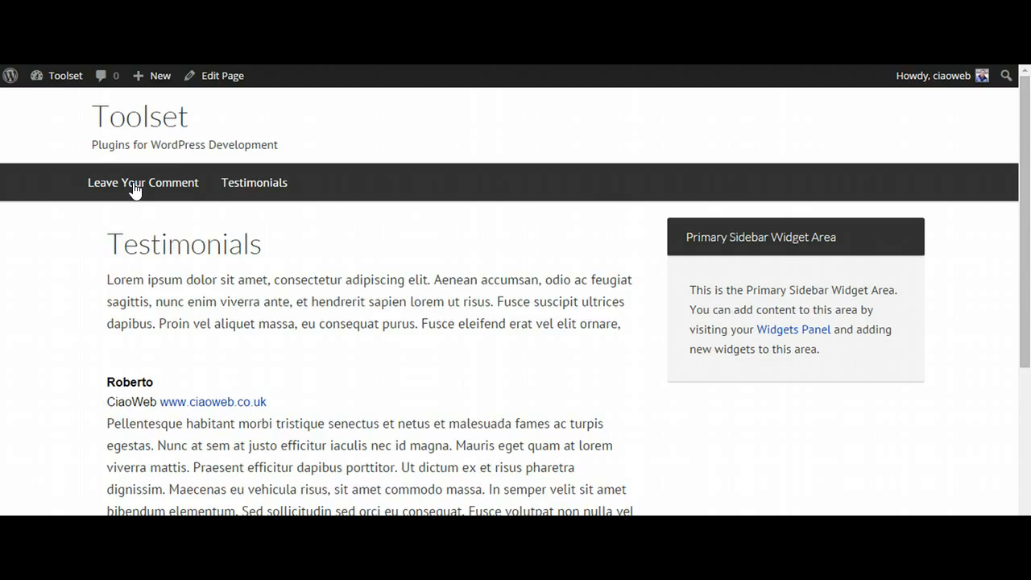
# Step: Open the Leave Your Comment page and enter the commenter's full name in the Your Name field
pyautogui.click(176, 293)
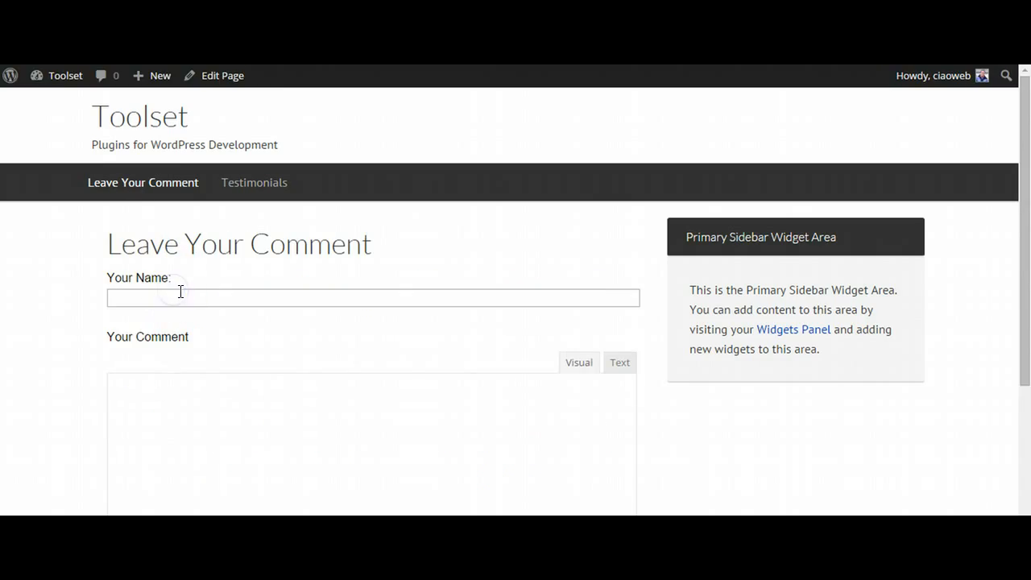
pyautogui.click(151, 296)
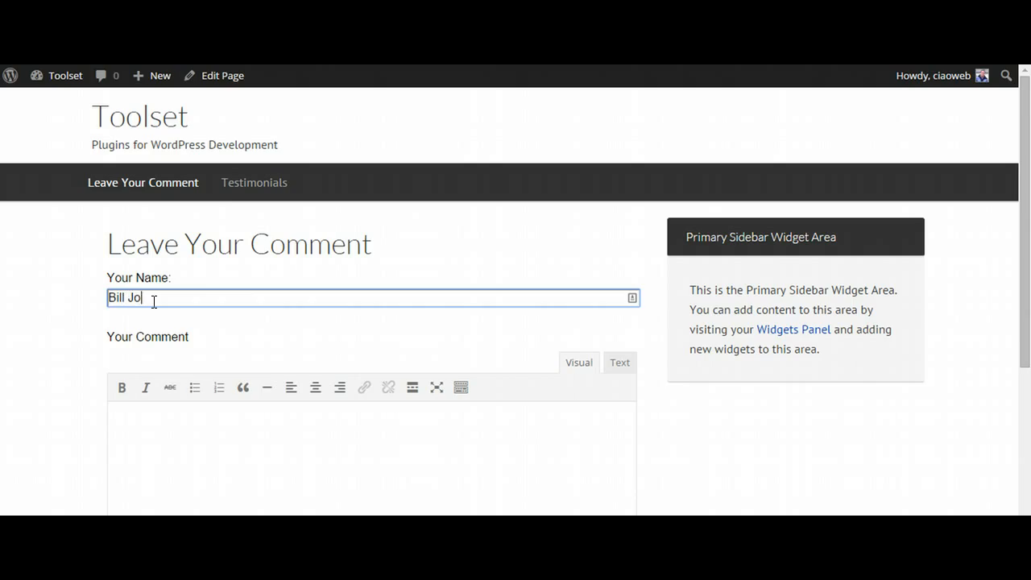
pyautogui.click(177, 473)
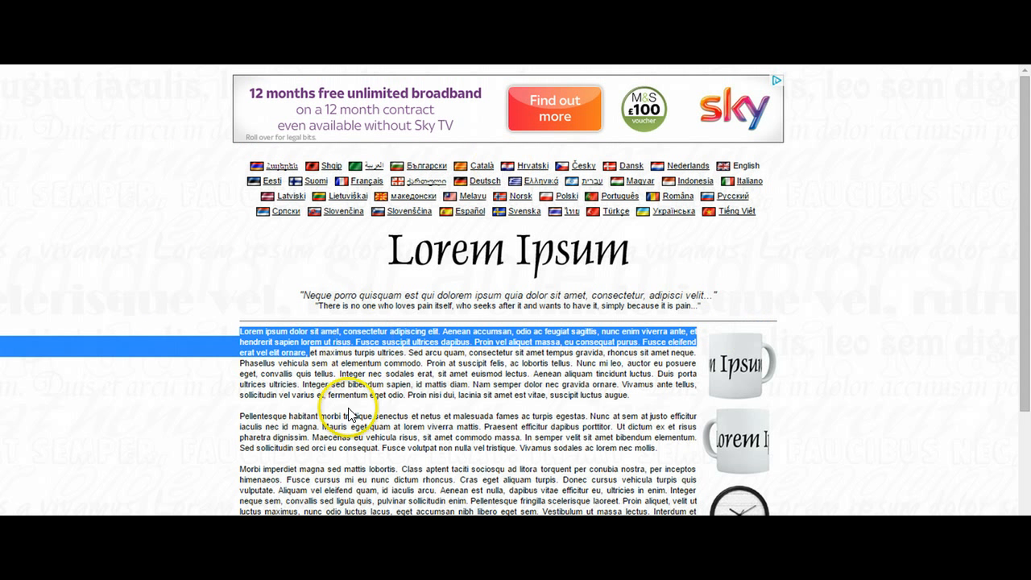
# Step: Copy a passage of placeholder text from the Lorem Ipsum page and paste it into Your Comment
pyautogui.moveTo(339, 374); pyautogui.dragTo(484, 384)
pyautogui.rightClick(483, 382)
pyautogui.click(515, 207)
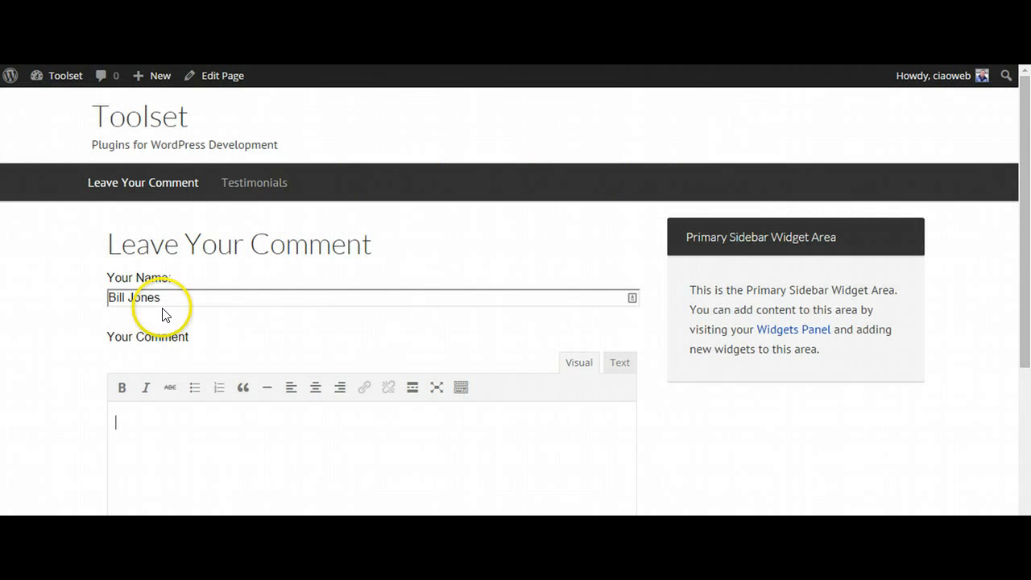
pyautogui.click(156, 435)
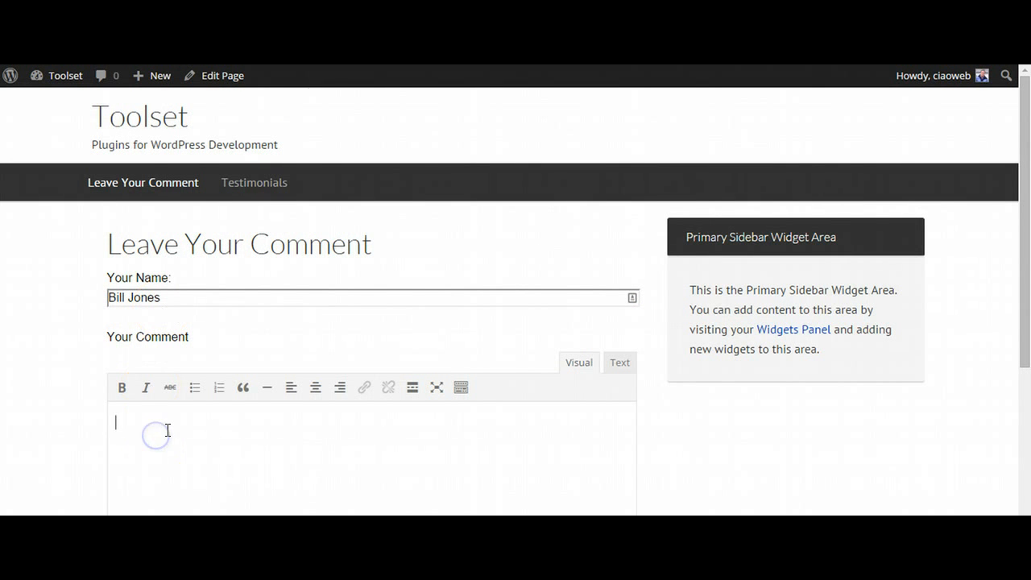
pyautogui.hotkey('ctrl', 'v')
pyautogui.scroll(-3, 394, 336)
pyautogui.click(168, 397)
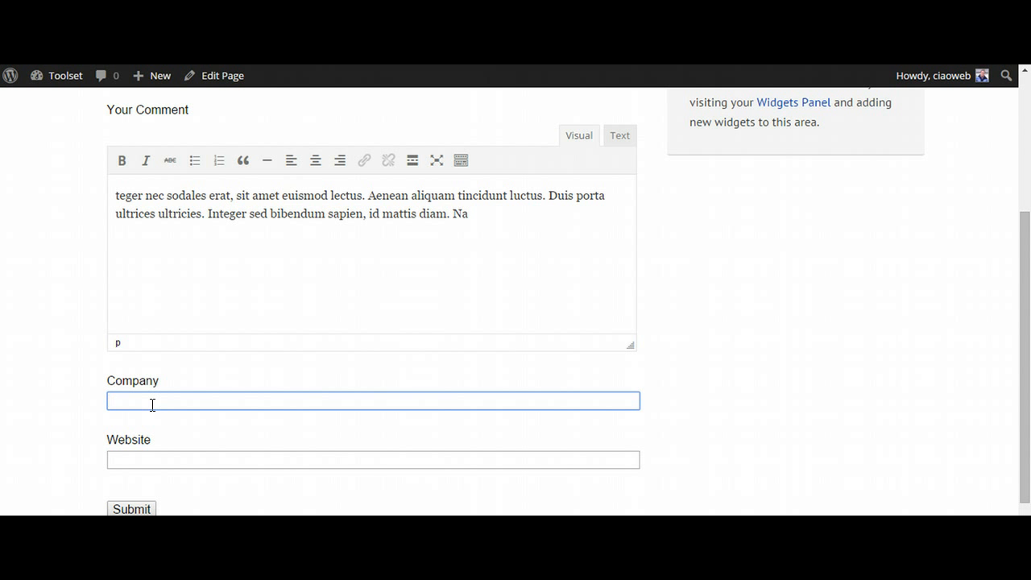
pyautogui.write('IBM')
pyautogui.click(164, 457)
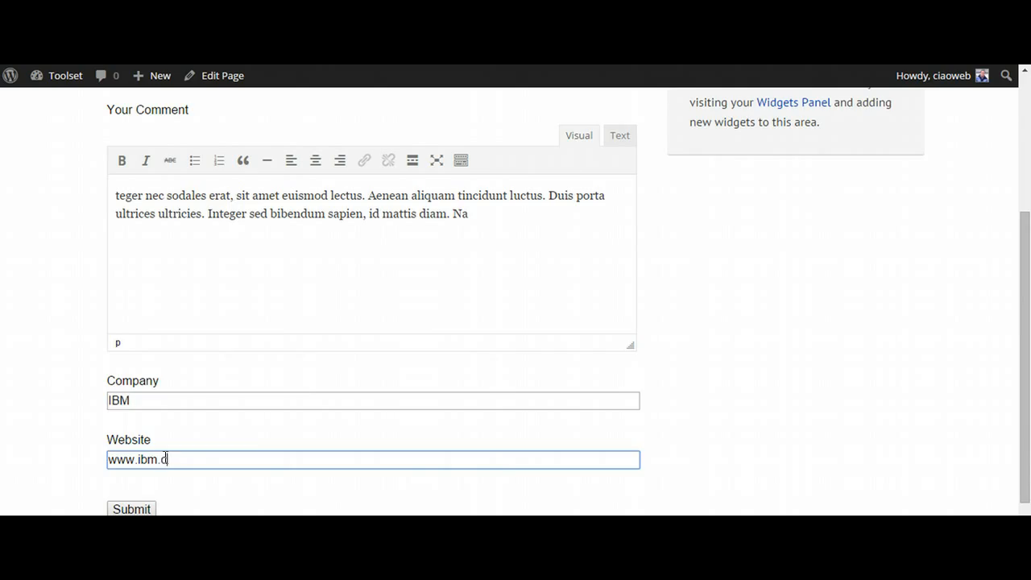
pyautogui.write('www.ibm.com')
pyautogui.scroll(-1, 301, 343)
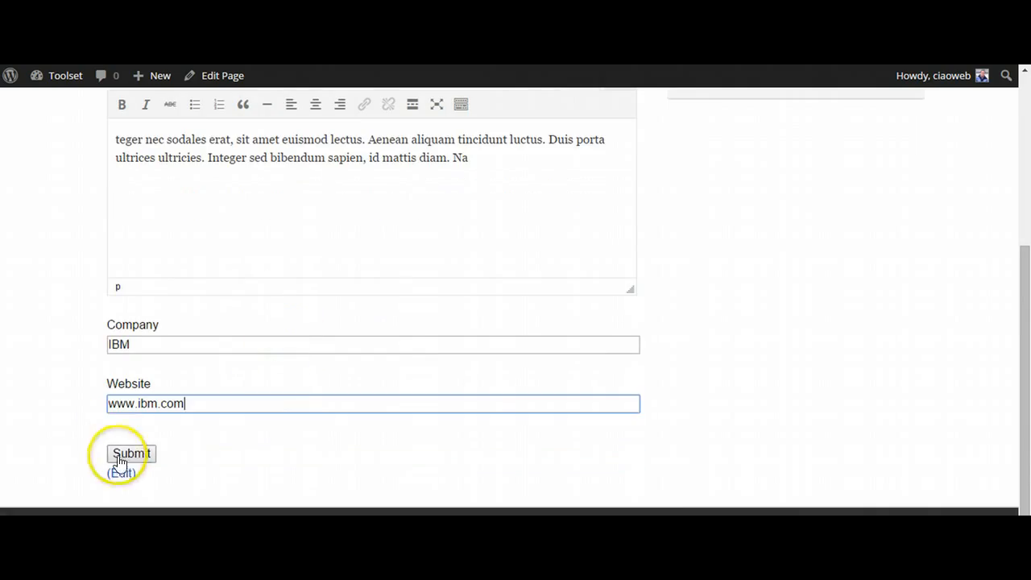
pyautogui.click(123, 456)
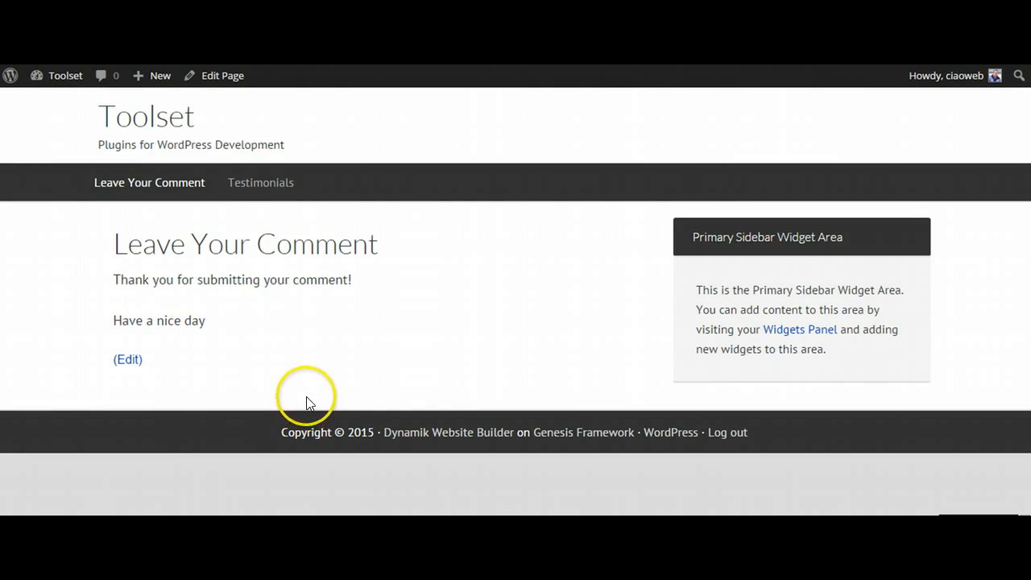
# Step: Check the newly submitted testimonial on the Testimonials page and the Testimonials Listing shortcode in the page editor
pyautogui.click(258, 182)
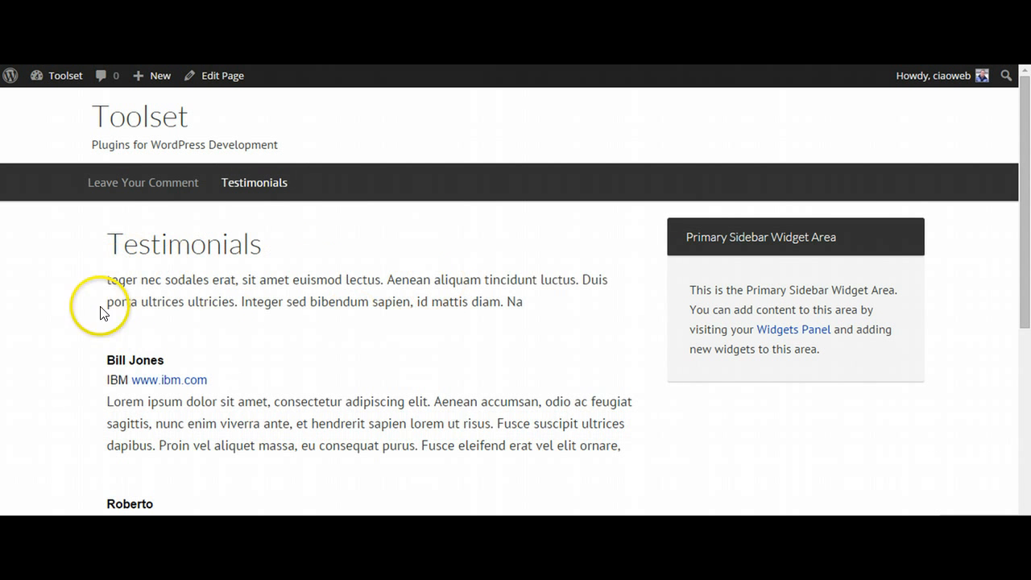
pyautogui.moveTo(239, 376)
pyautogui.mouseDown()
pyautogui.moveTo(108, 362)
pyautogui.moveTo(76, 308)
pyautogui.moveTo(91, 292)
pyautogui.moveTo(78, 292)
pyautogui.mouseUp()
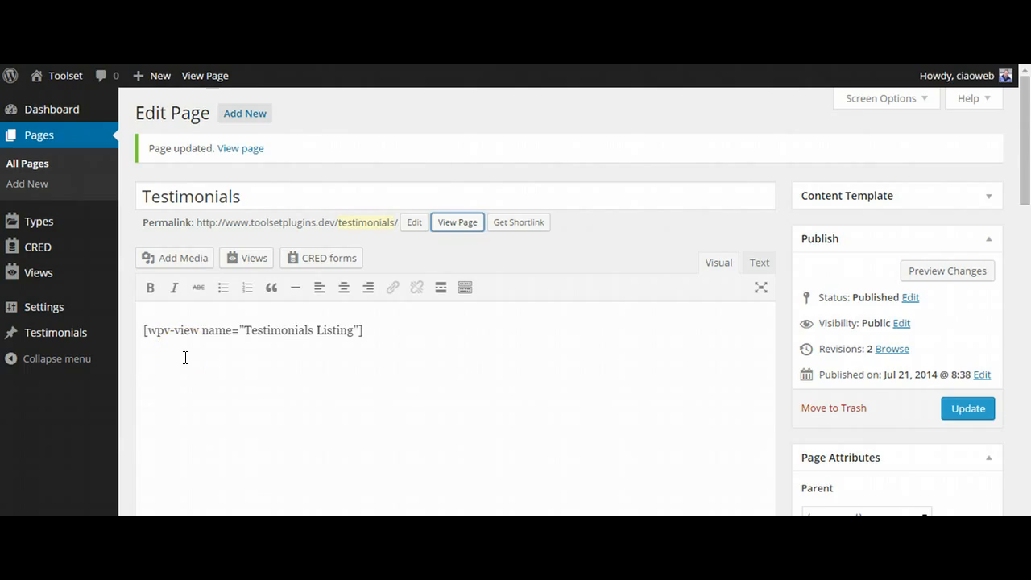
pyautogui.click(338, 324)
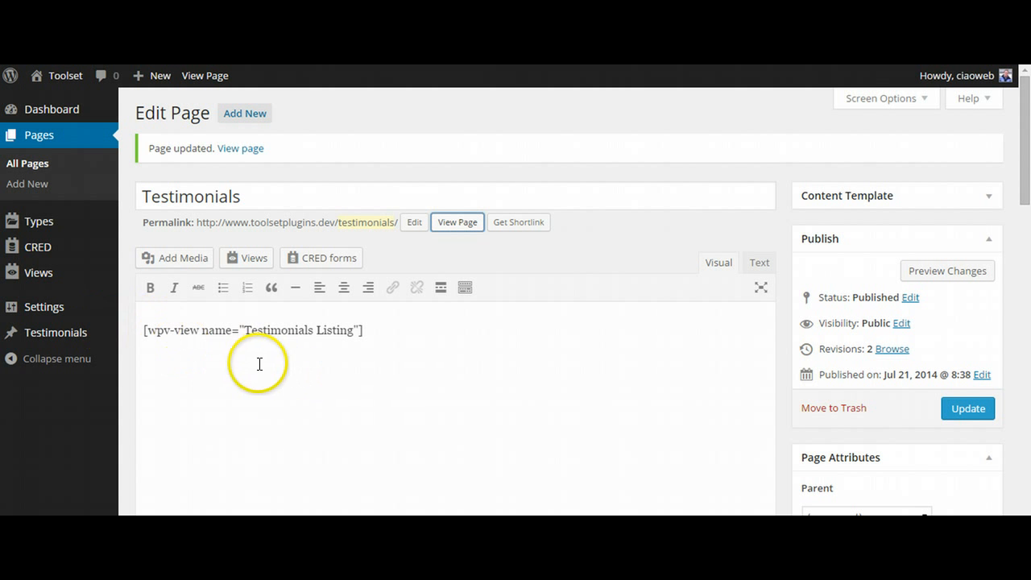
# Step: Review the Types and CRED options in the dashboard and the fields of the published Leave Your Comment form
pyautogui.moveTo(27, 226)
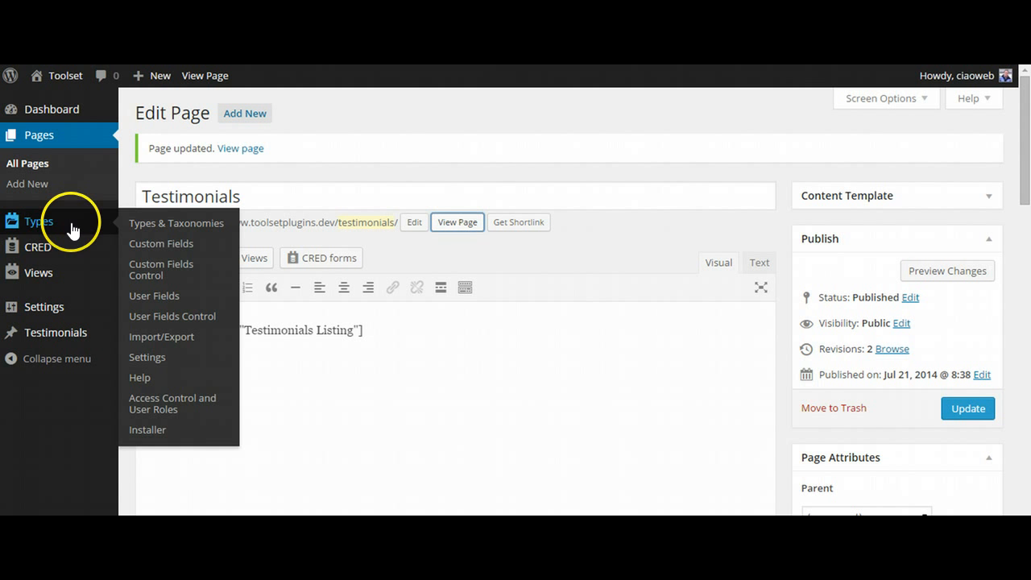
pyautogui.moveTo(28, 252)
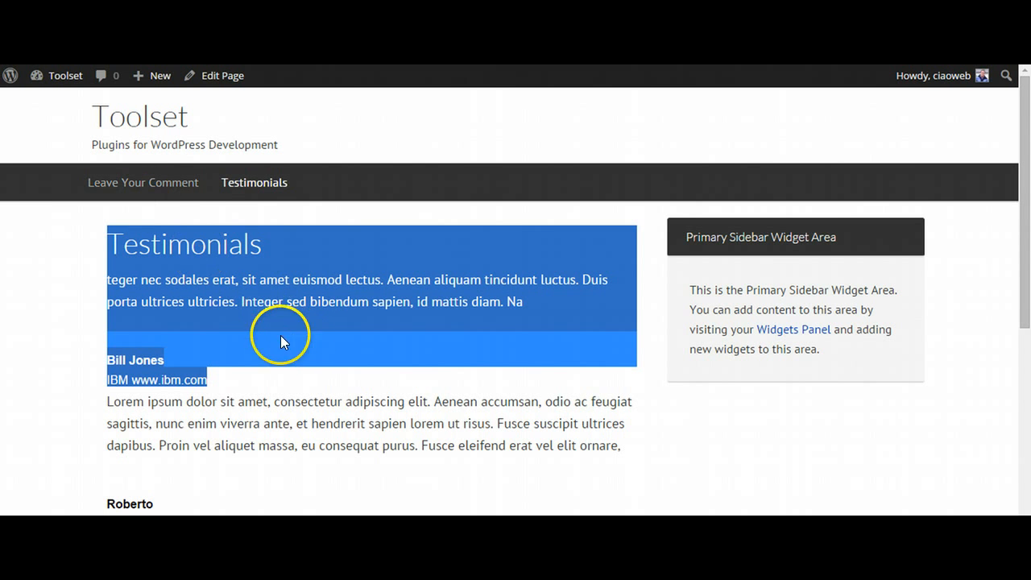
pyautogui.click(109, 182)
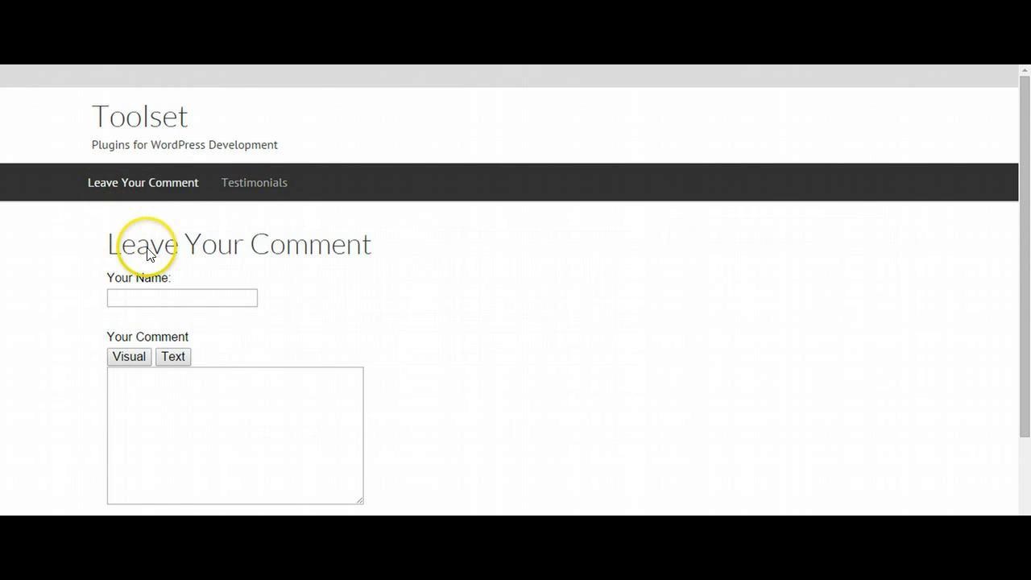
pyautogui.scroll(-2, 202, 306)
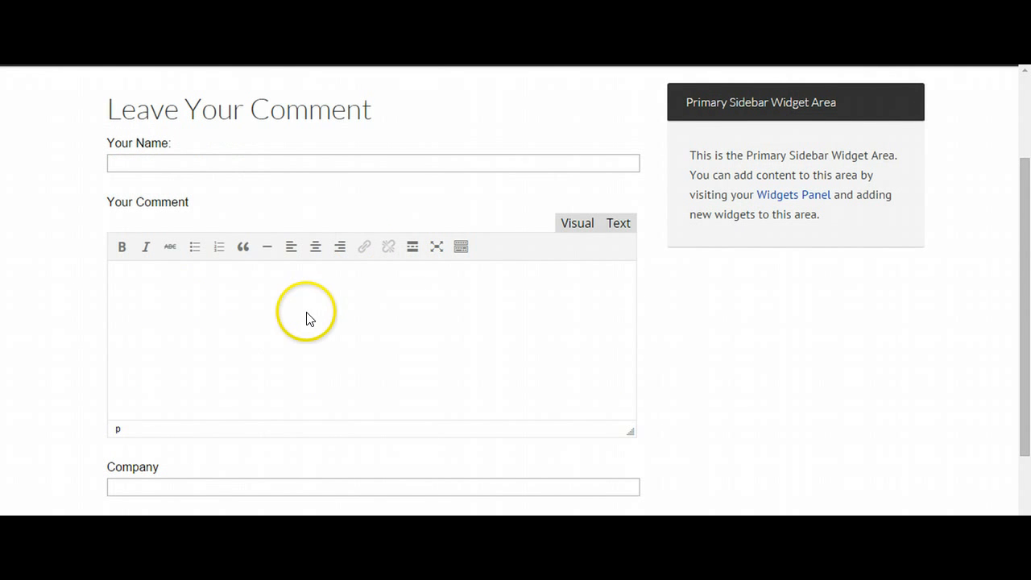
pyautogui.scroll(1, 211, 382)
pyautogui.scroll(-2, 211, 384)
pyautogui.scroll(1, 213, 378)
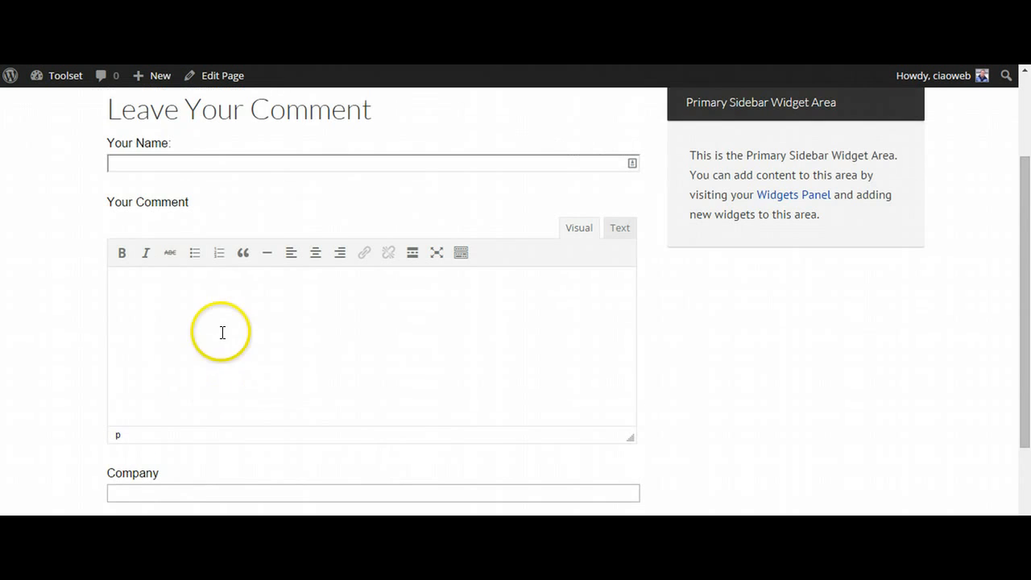
pyautogui.scroll(2, 207, 258)
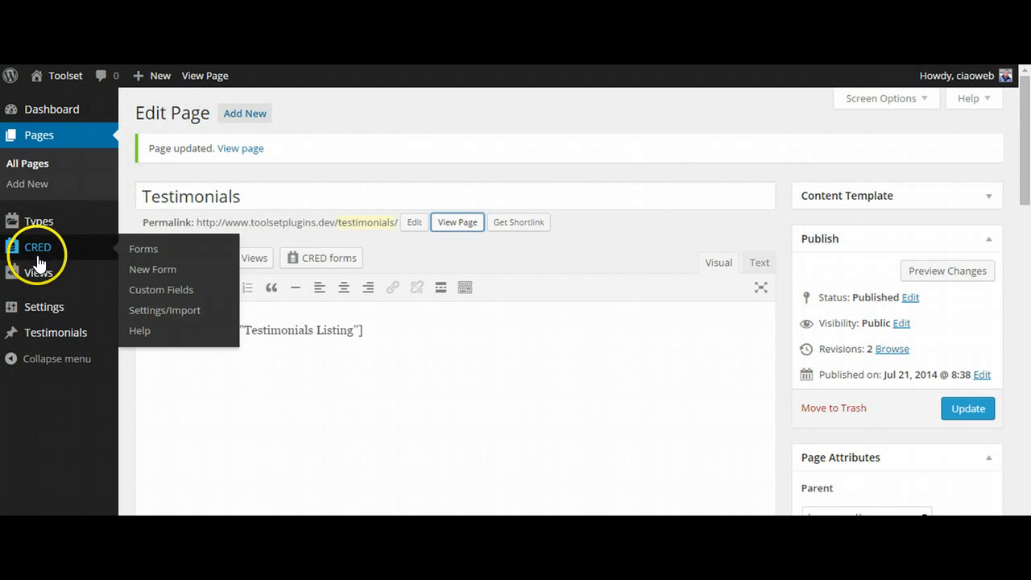
# Step: Review the stored testimonials in the dashboard and open the list of Views
pyautogui.moveTo(42, 235)
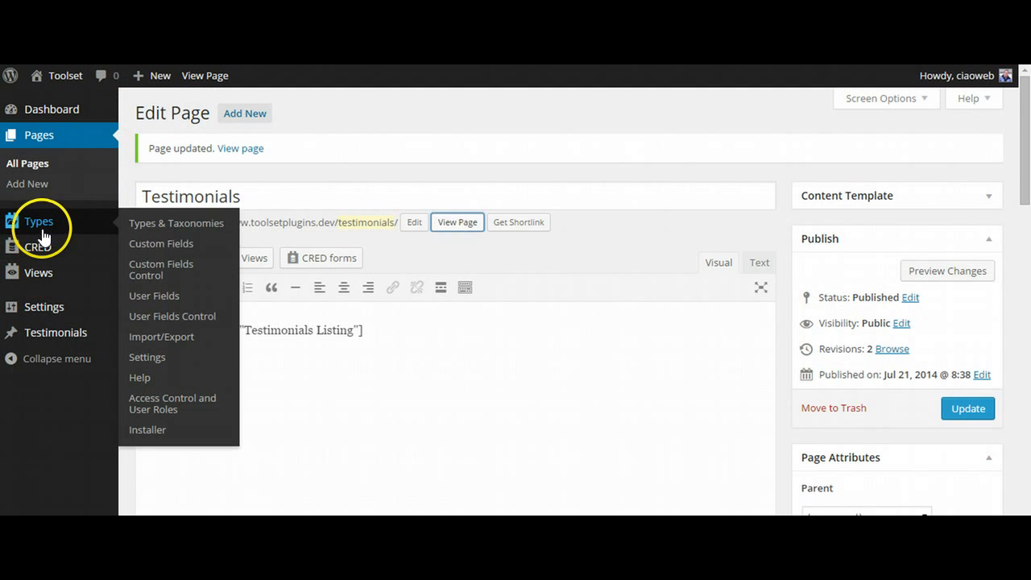
pyautogui.moveTo(68, 345)
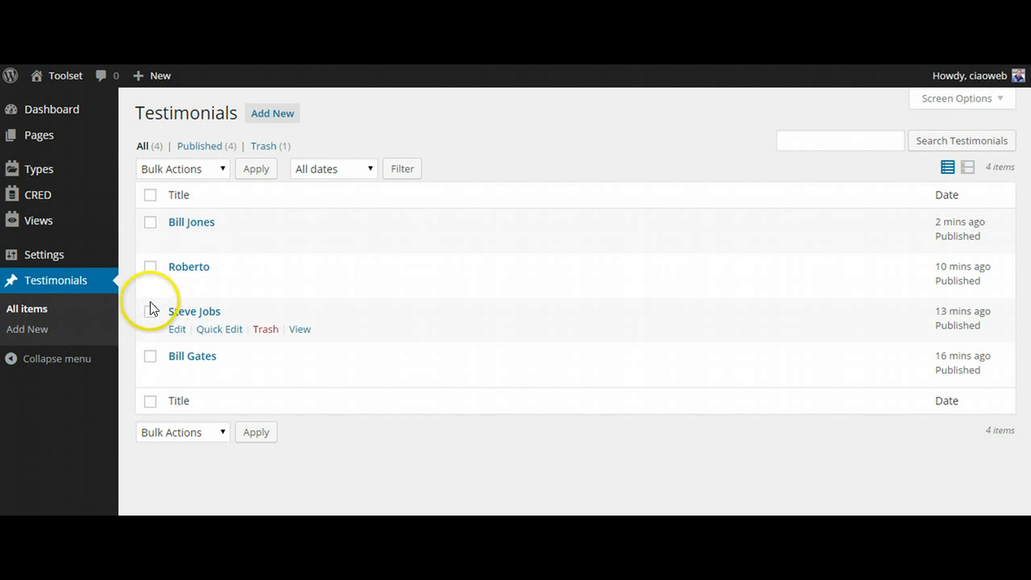
pyautogui.moveTo(51, 224)
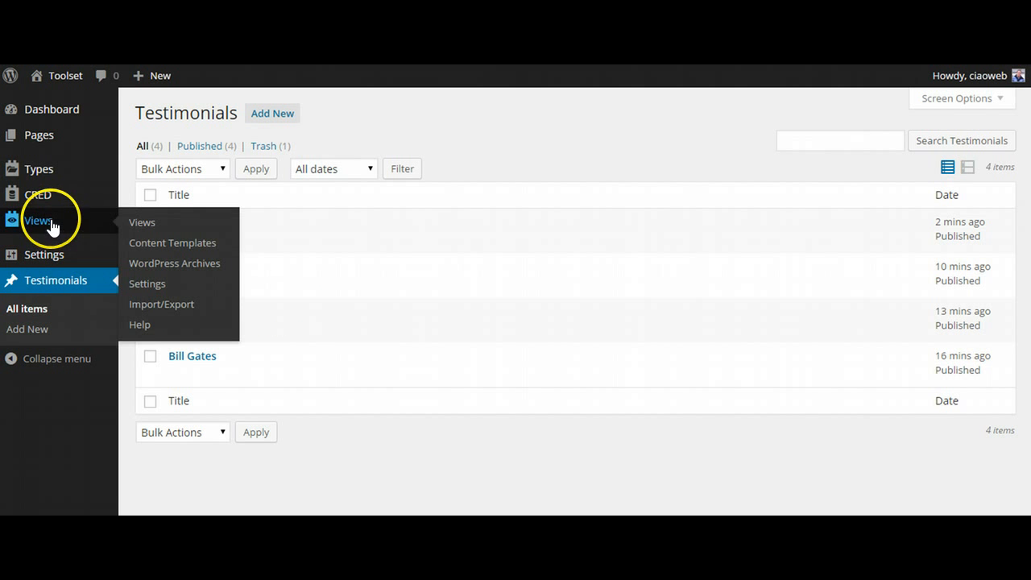
pyautogui.click(149, 223)
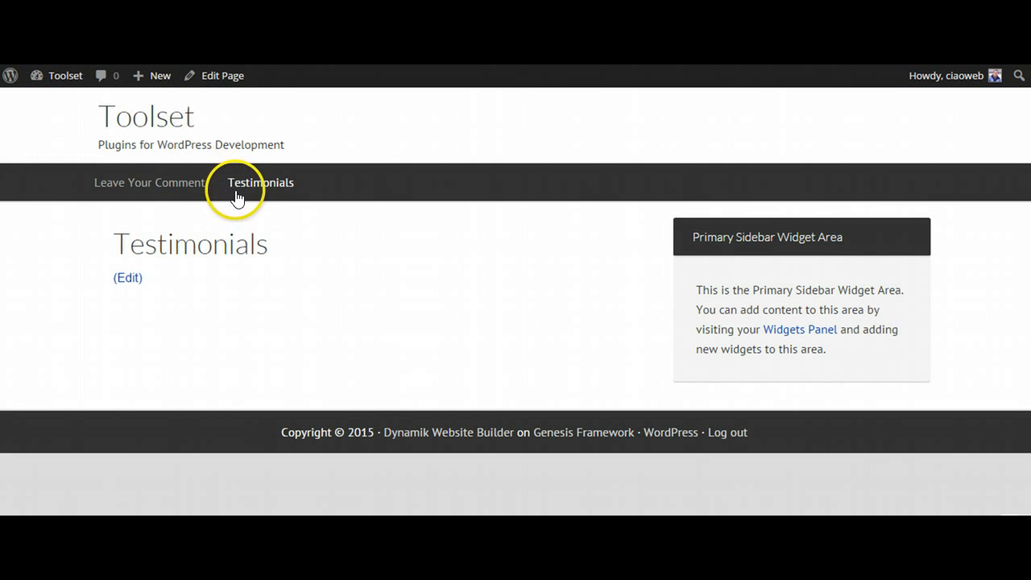
# Step: Open the published Testimonials page and reload it to check the listing
pyautogui.click(244, 190)
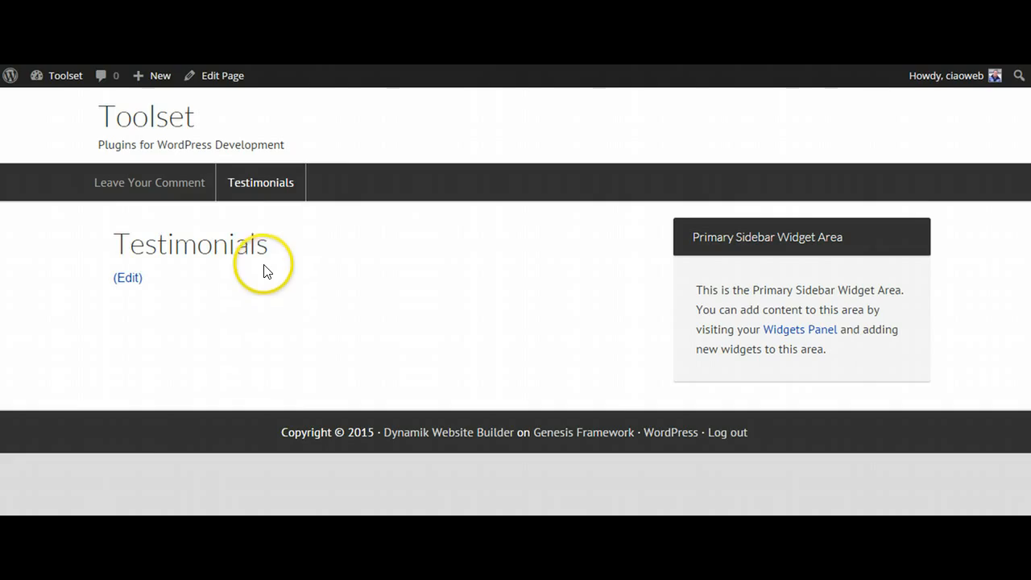
pyautogui.press('F5')
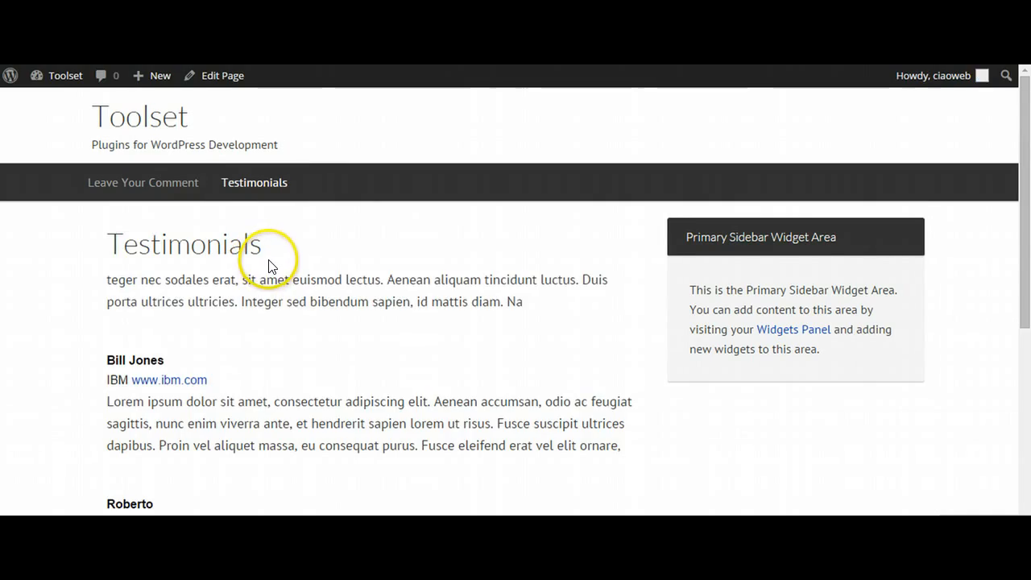